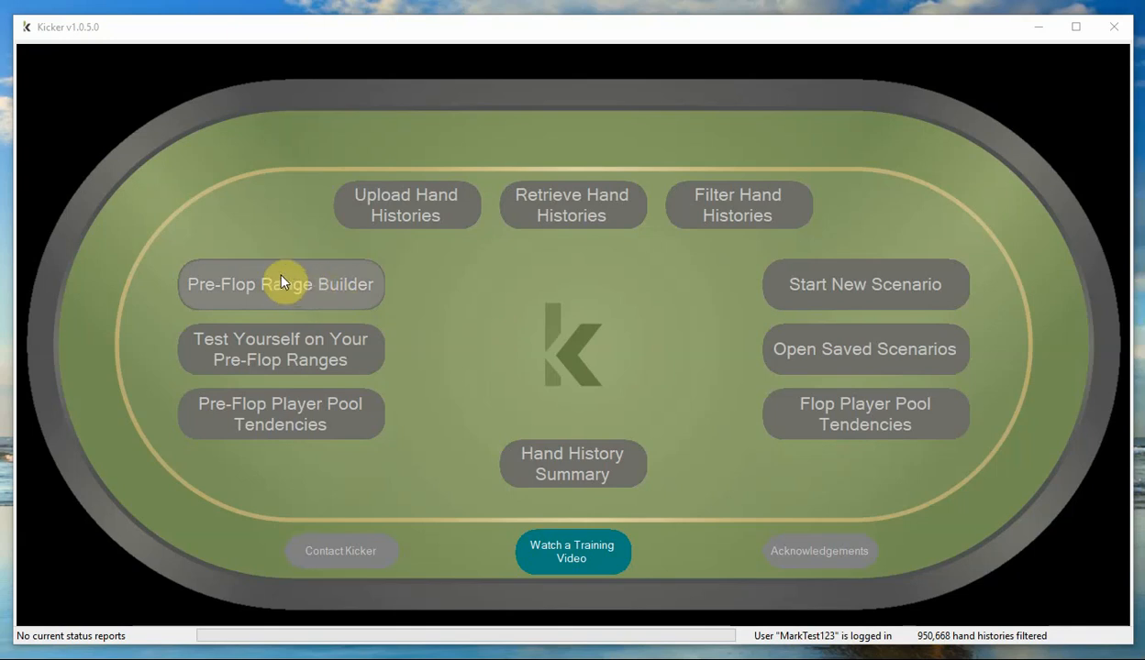
# Step: Open the Button opening range in the Pre-Flop Range Builder and set its Sklansky Karlson percentage to about 20.8% of hands
pyautogui.click(325, 290)
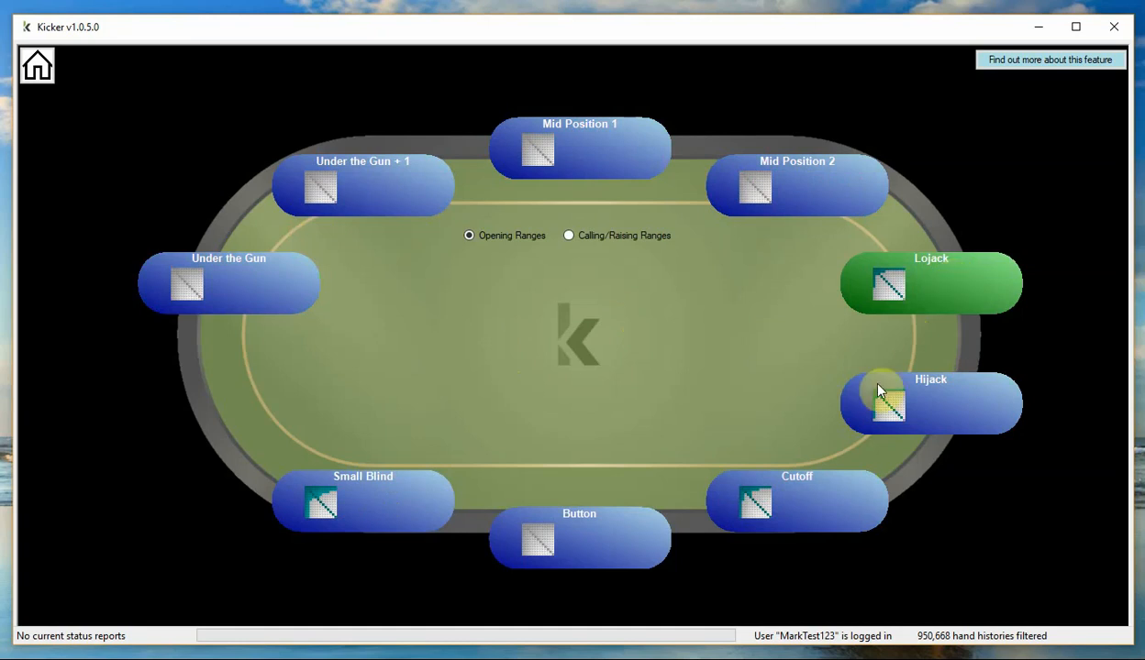
pyautogui.click(617, 541)
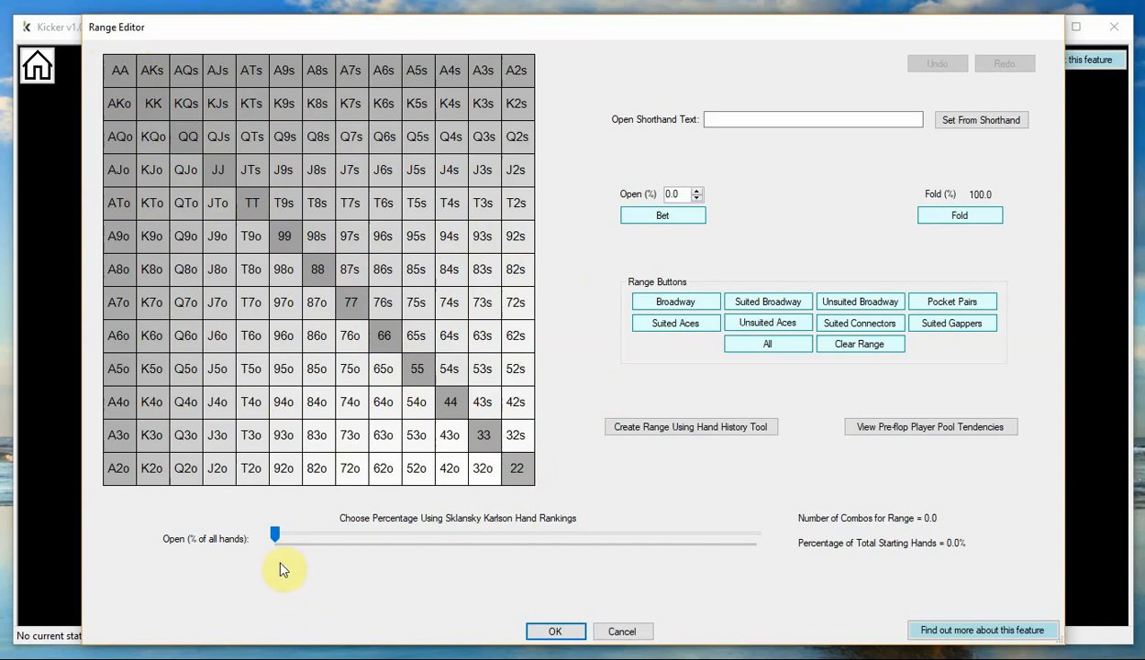
pyautogui.moveTo(275, 539); pyautogui.dragTo(353, 541)
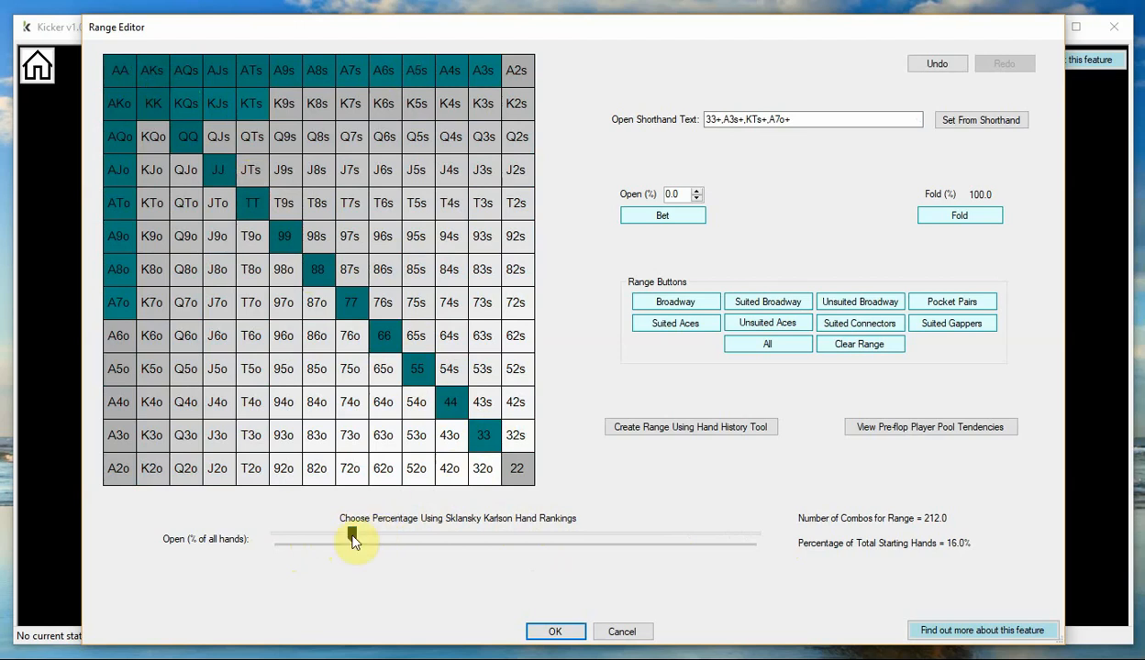
pyautogui.moveTo(355, 540)
pyautogui.mouseDown()
pyautogui.moveTo(397, 541)
pyautogui.moveTo(323, 540)
pyautogui.moveTo(303, 514)
pyautogui.moveTo(336, 530)
pyautogui.moveTo(541, 525)
pyautogui.moveTo(272, 541)
pyautogui.moveTo(429, 542)
pyautogui.moveTo(273, 546)
pyautogui.moveTo(374, 536)
pyautogui.mouseUp()
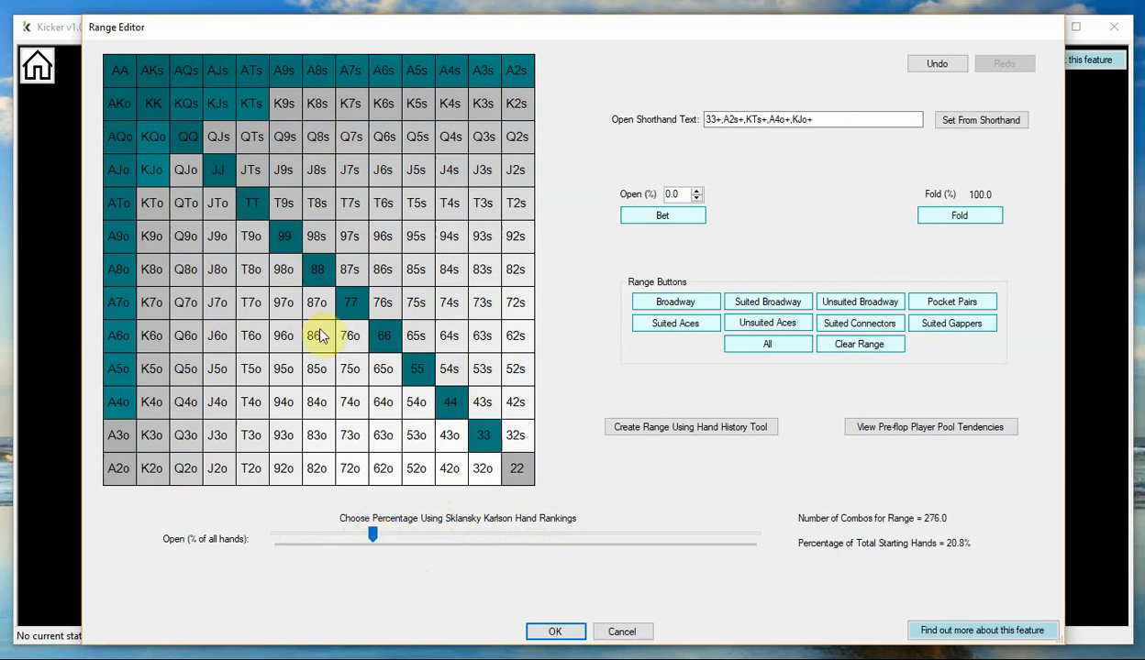
# Step: Remove the offsuit aces A4o, A5o, A6o, A7o, A8o and A9o from the range
pyautogui.click(122, 403)
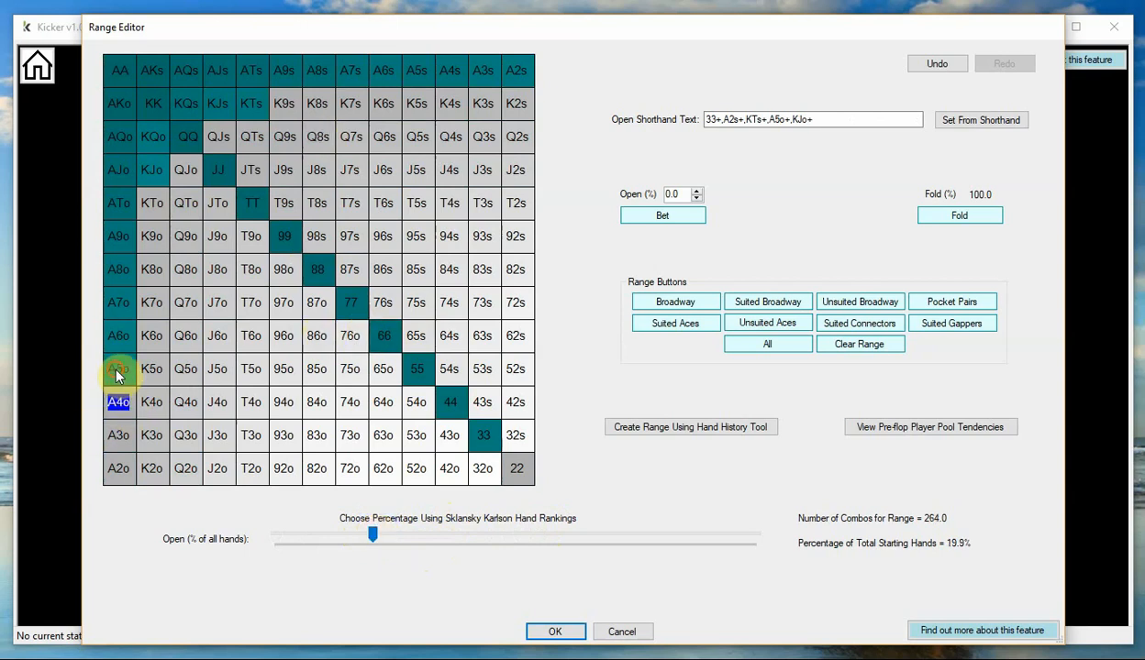
pyautogui.click(120, 368)
pyautogui.click(120, 336)
pyautogui.click(120, 302)
pyautogui.click(119, 269)
pyautogui.click(123, 238)
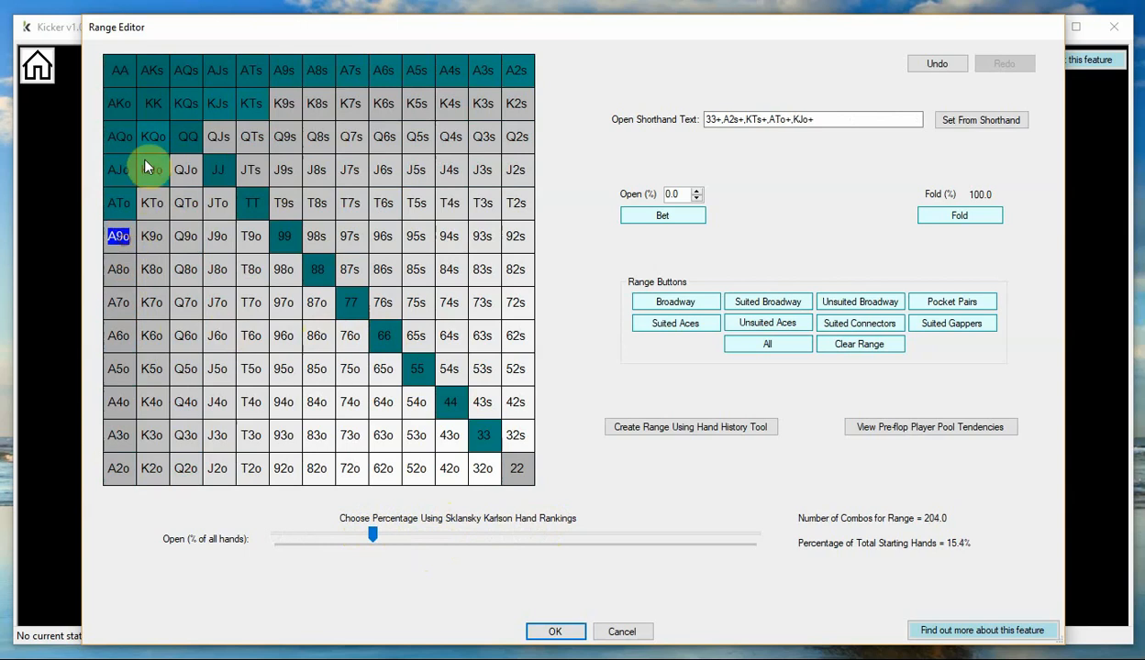
# Step: Add QJo, QJs, QTs and JTs to the opening range
pyautogui.click(186, 170)
pyautogui.click(218, 137)
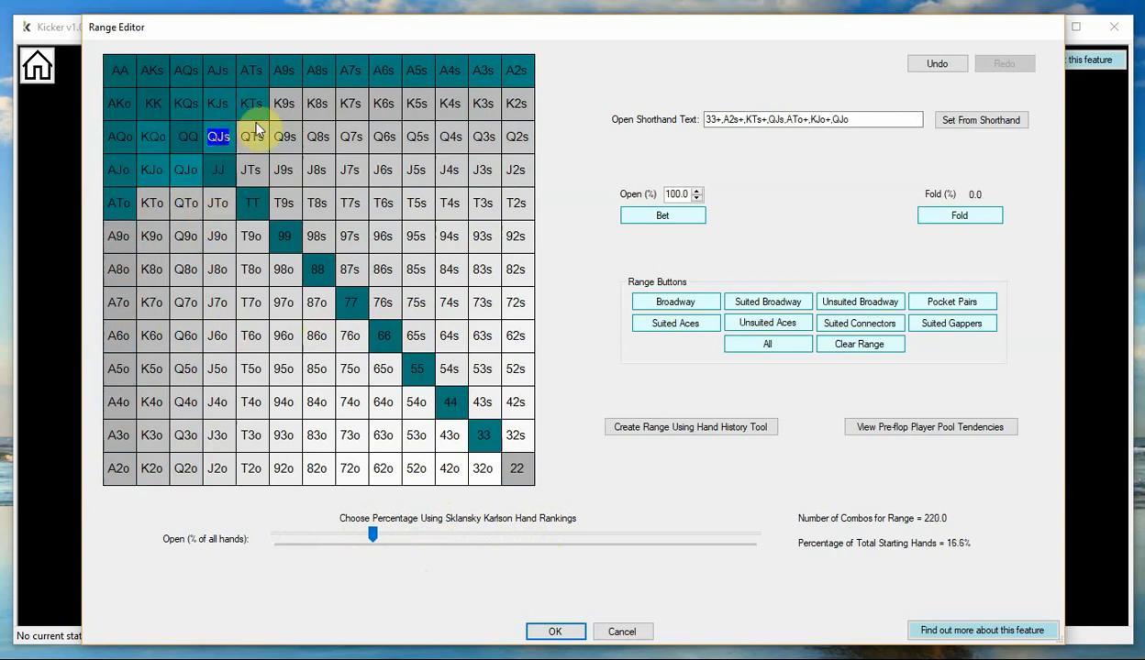
pyautogui.click(260, 139)
pyautogui.click(244, 165)
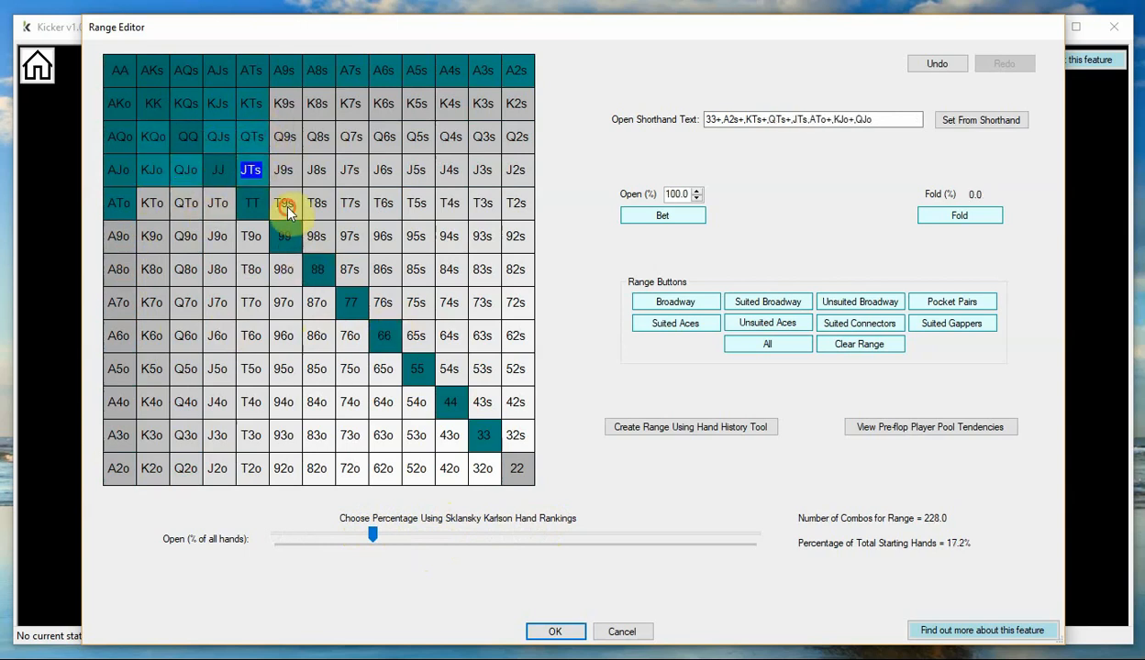
# Step: Add the suited connectors T9s, 98s, 87s, 76s, 65s and 54s to the range individually
pyautogui.click(286, 204)
pyautogui.click(323, 241)
pyautogui.click(353, 268)
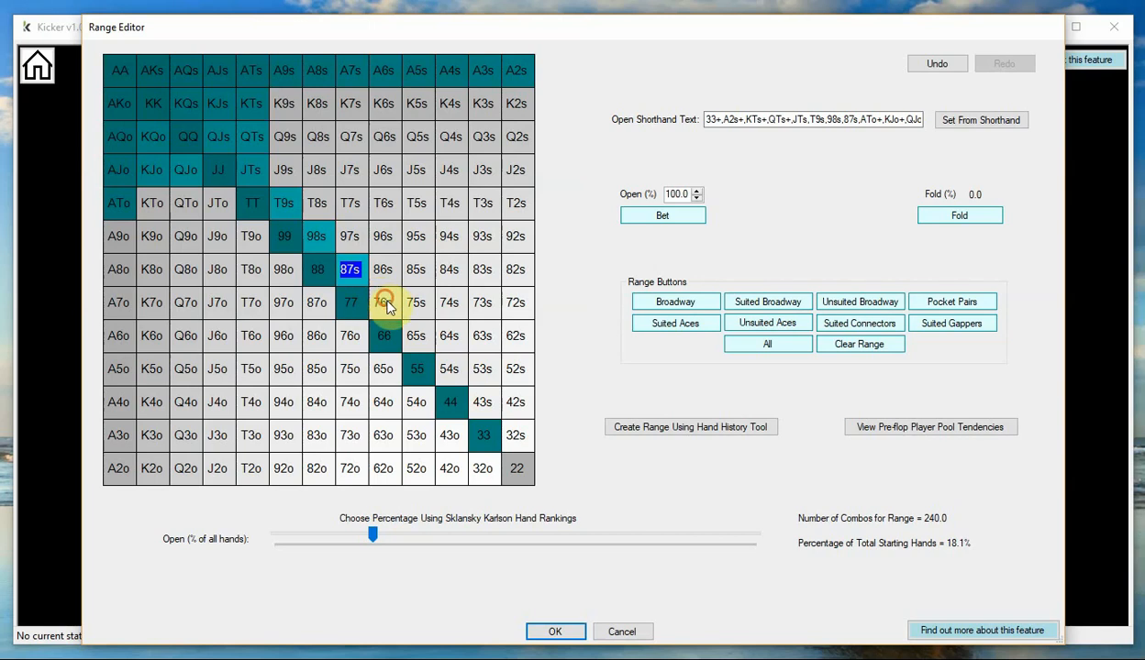
pyautogui.click(384, 301)
pyautogui.click(418, 336)
pyautogui.click(450, 368)
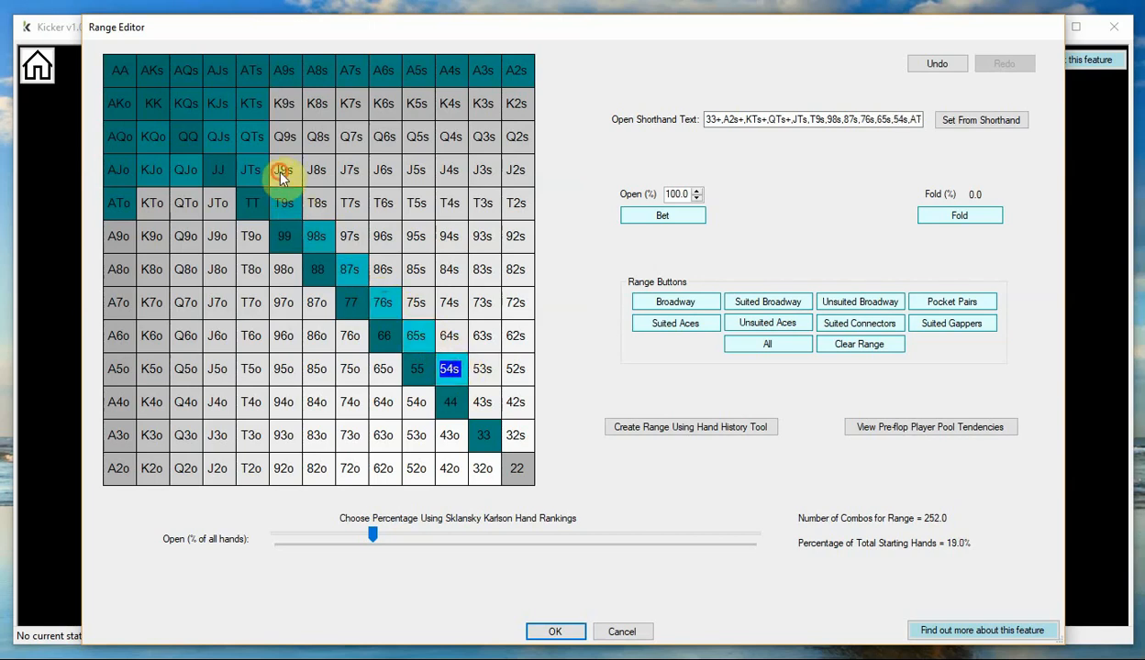
# Step: Add J9s, T8s and K9s to the opening range
pyautogui.click(283, 171)
pyautogui.click(318, 203)
pyautogui.click(285, 103)
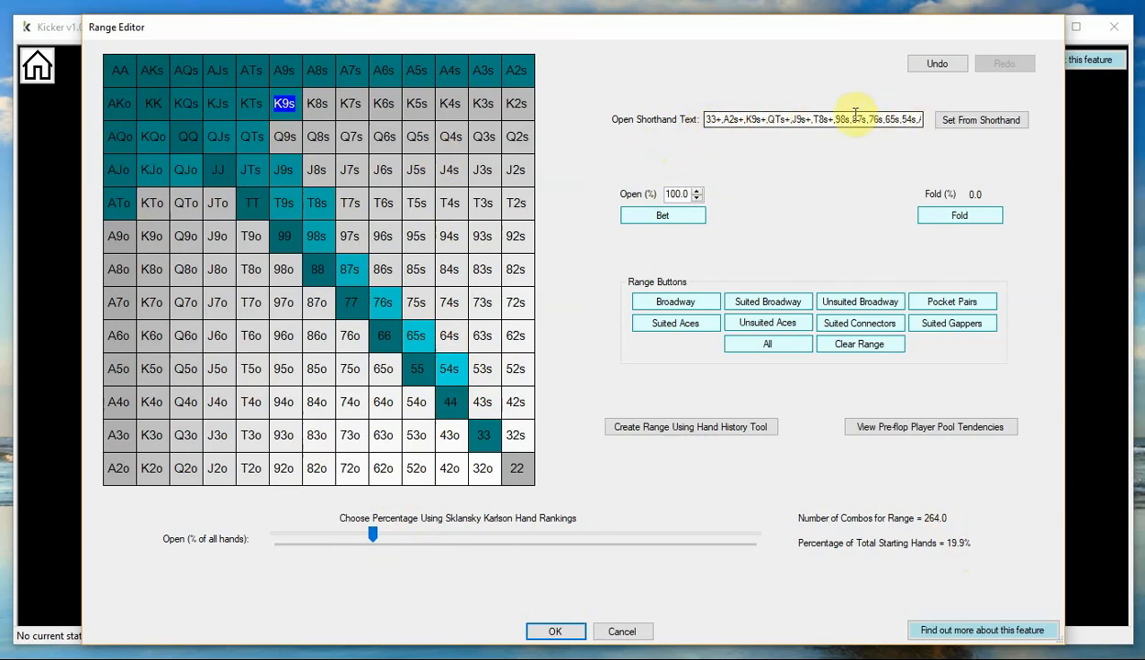
# Step: Select the entire open shorthand text and set the range from it
pyautogui.moveTo(808, 123); pyautogui.dragTo(801, 124)
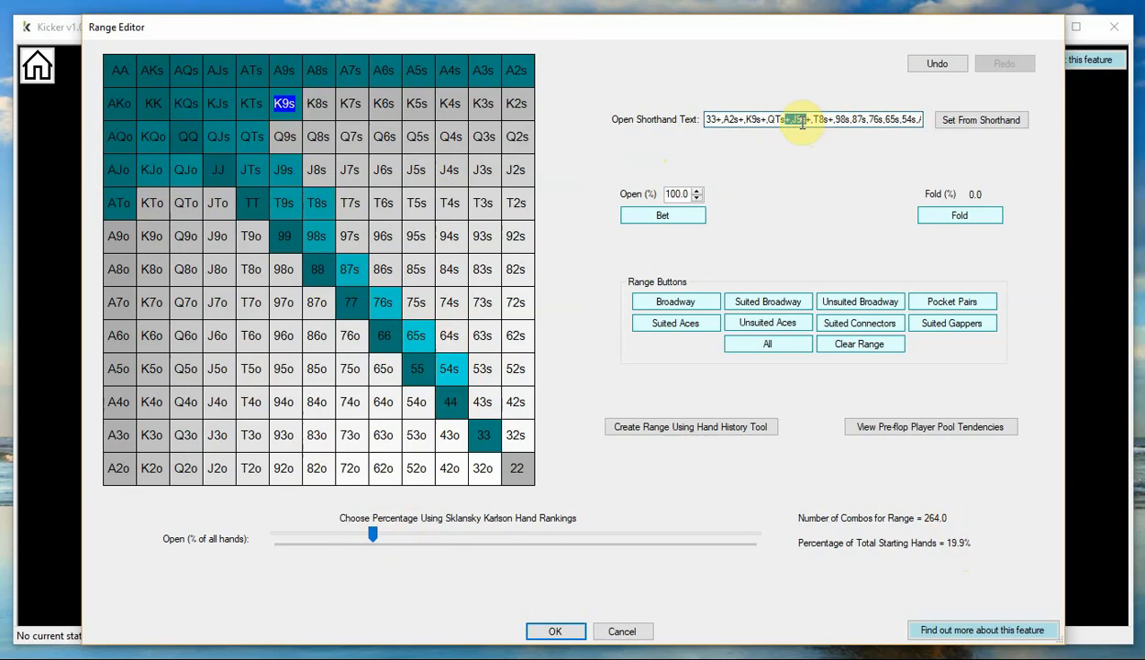
pyautogui.click(801, 124)
pyautogui.hotkey('ctrl', 'a')
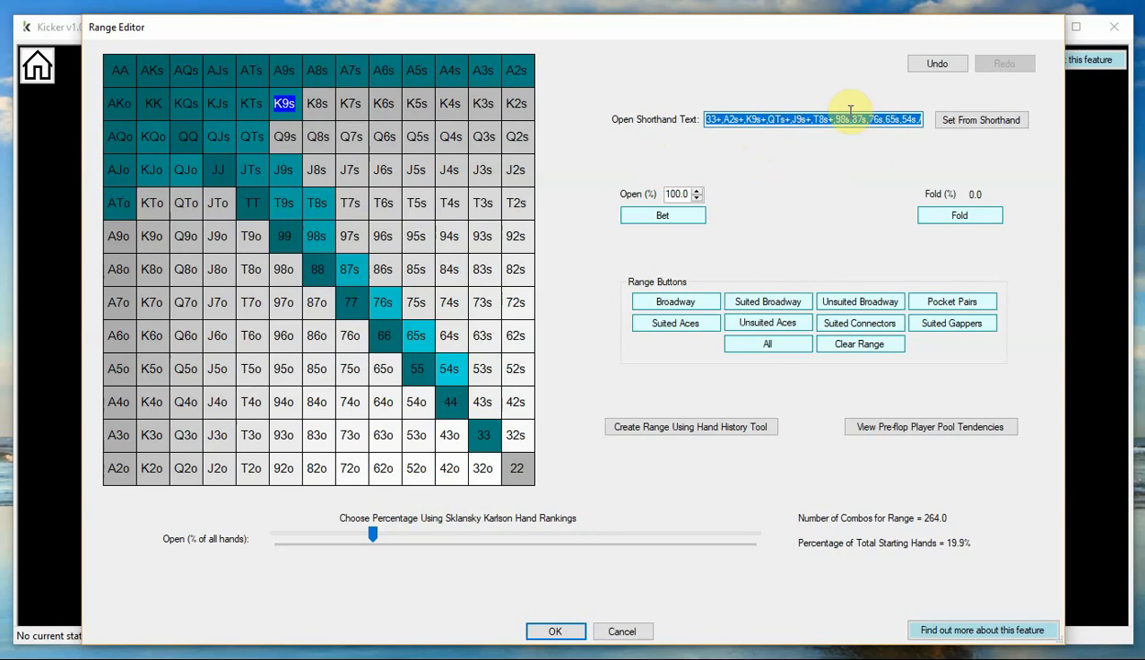
pyautogui.click(965, 120)
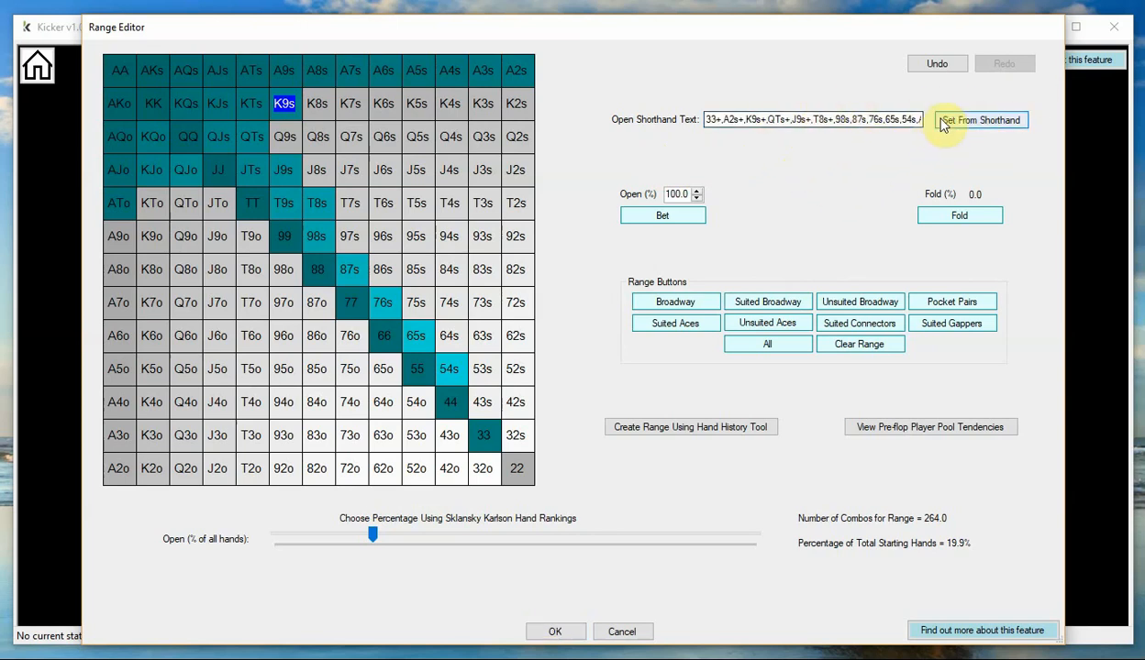
pyautogui.click(386, 294)
pyautogui.click(180, 108)
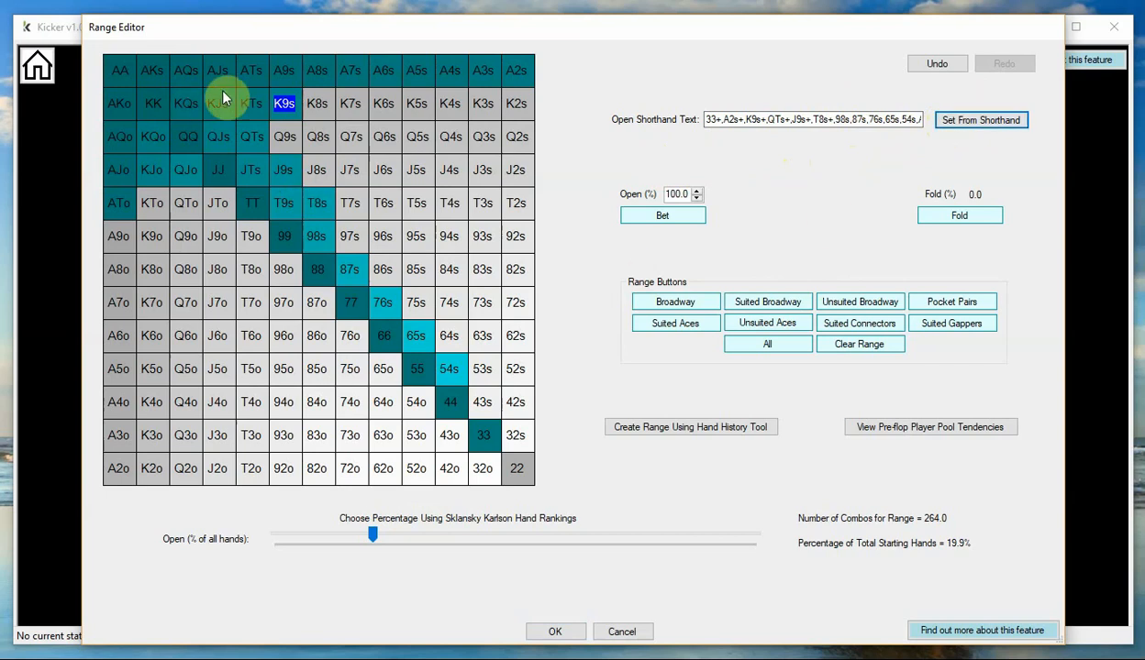
pyautogui.click(208, 107)
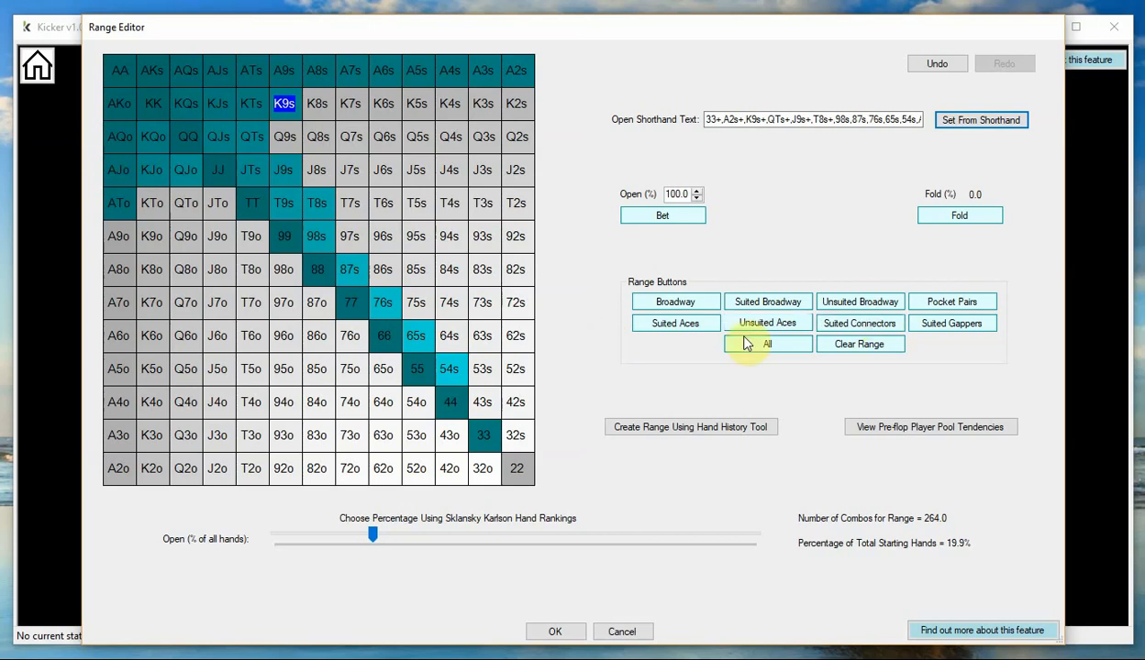
# Step: Clear the range, try the Broadway preset on the empty grid, and clear the range again
pyautogui.click(862, 350)
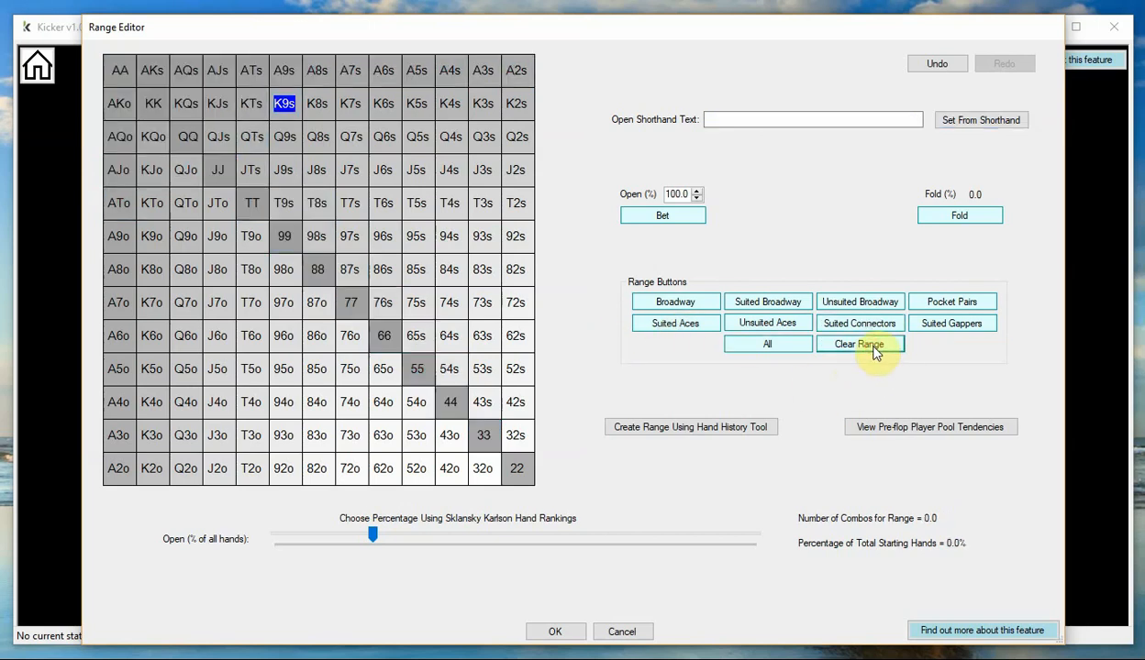
pyautogui.click(695, 302)
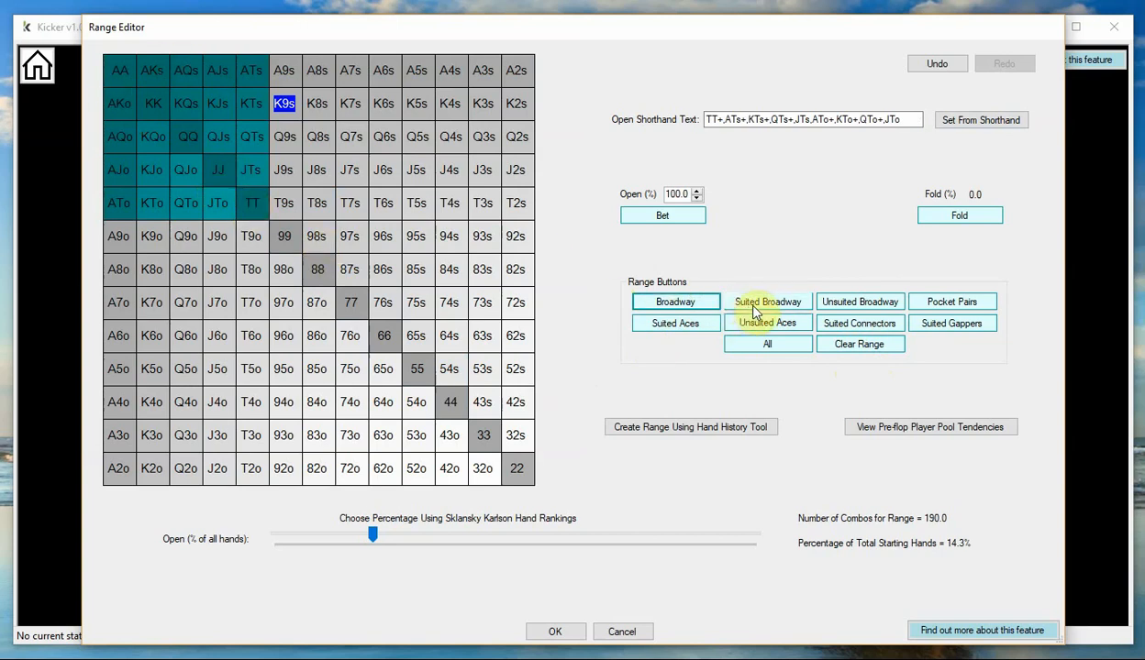
pyautogui.click(856, 348)
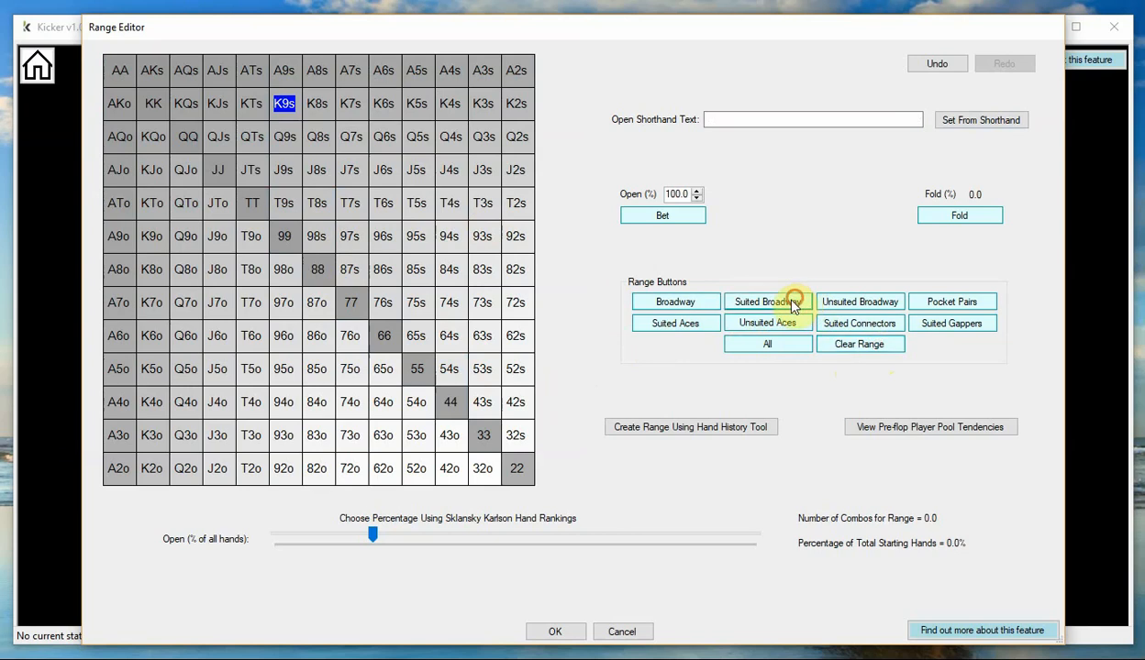
# Step: Try the Suited and Unsuited Broadway presets together and the Pocket Pairs preset alone, clearing the range after each
pyautogui.click(794, 305)
pyautogui.click(823, 303)
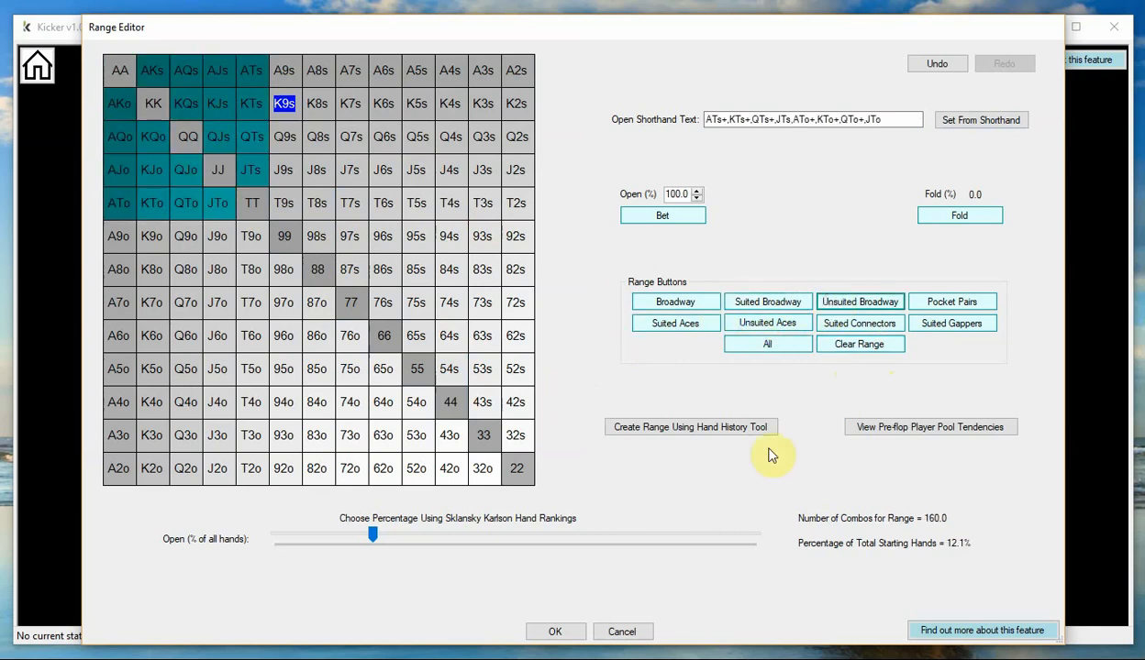
pyautogui.click(825, 344)
pyautogui.click(937, 301)
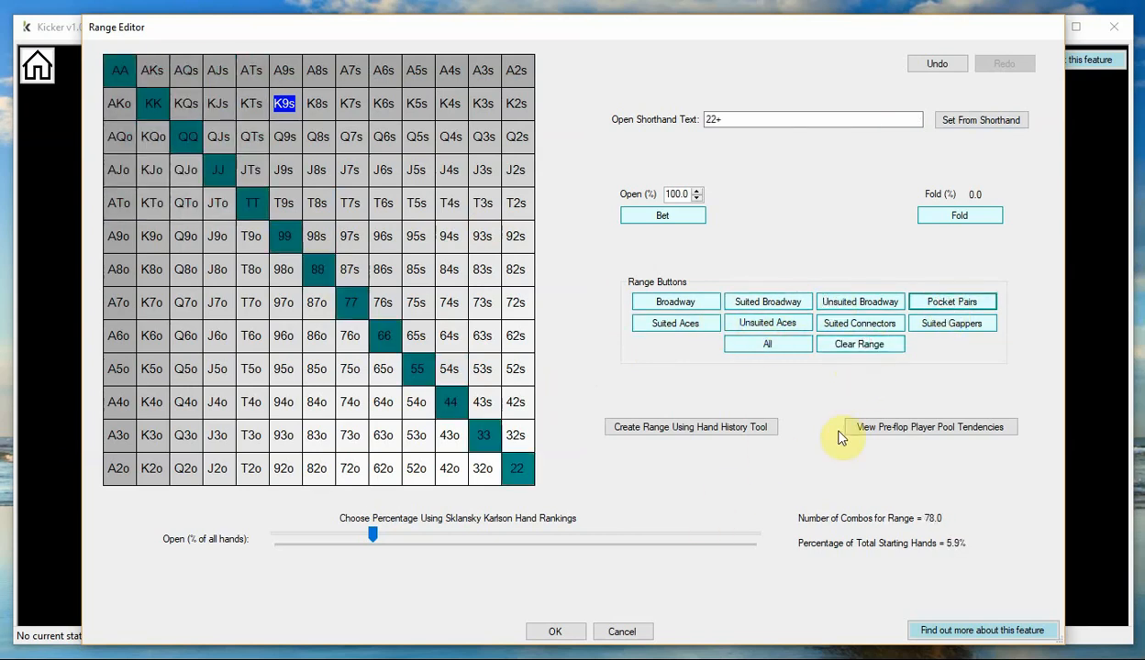
pyautogui.click(853, 344)
# Step: Try the Suited Aces, Unsuited Aces, Suited Connectors, Suited Gappers and All presets in turn, and clear the range
pyautogui.click(695, 327)
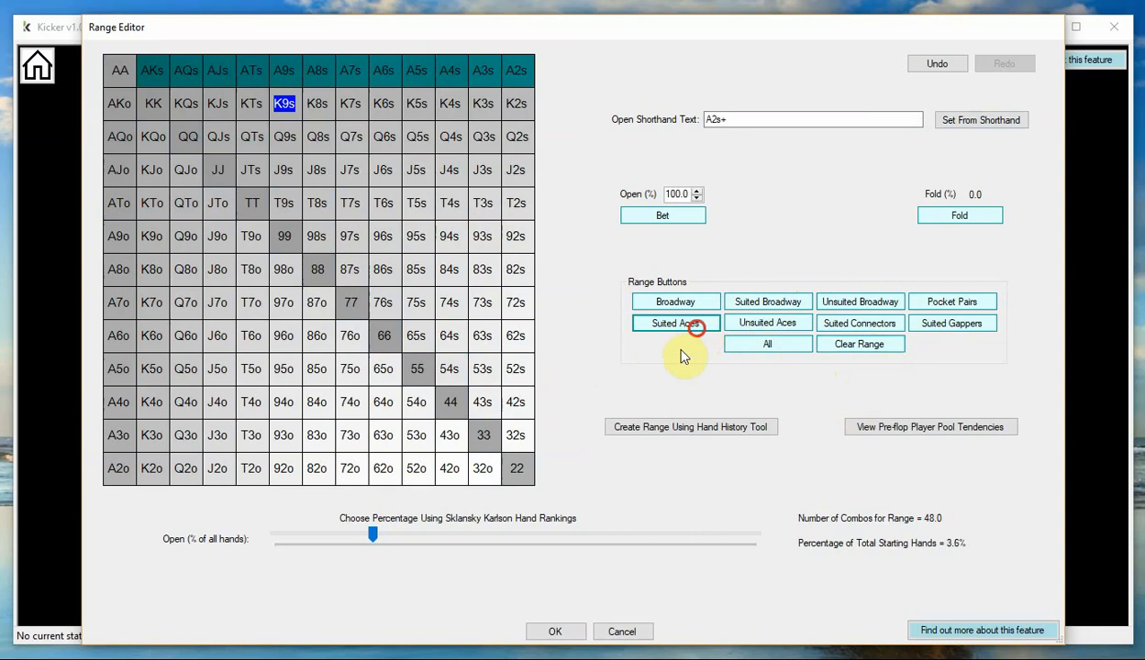
pyautogui.click(731, 325)
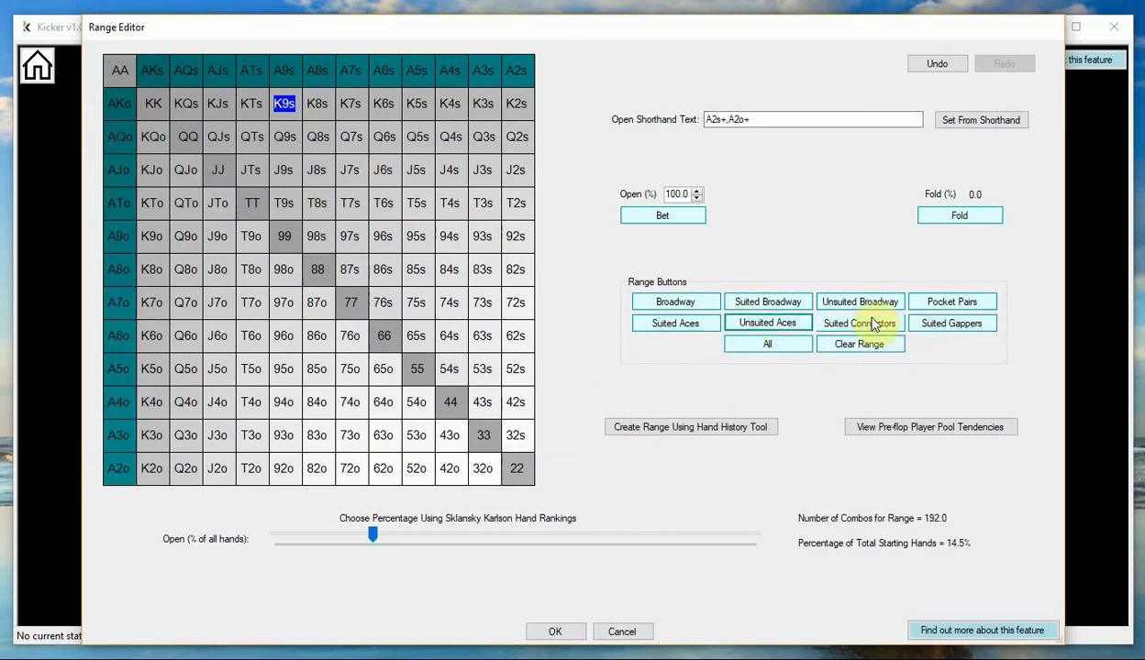
pyautogui.click(873, 325)
pyautogui.click(925, 324)
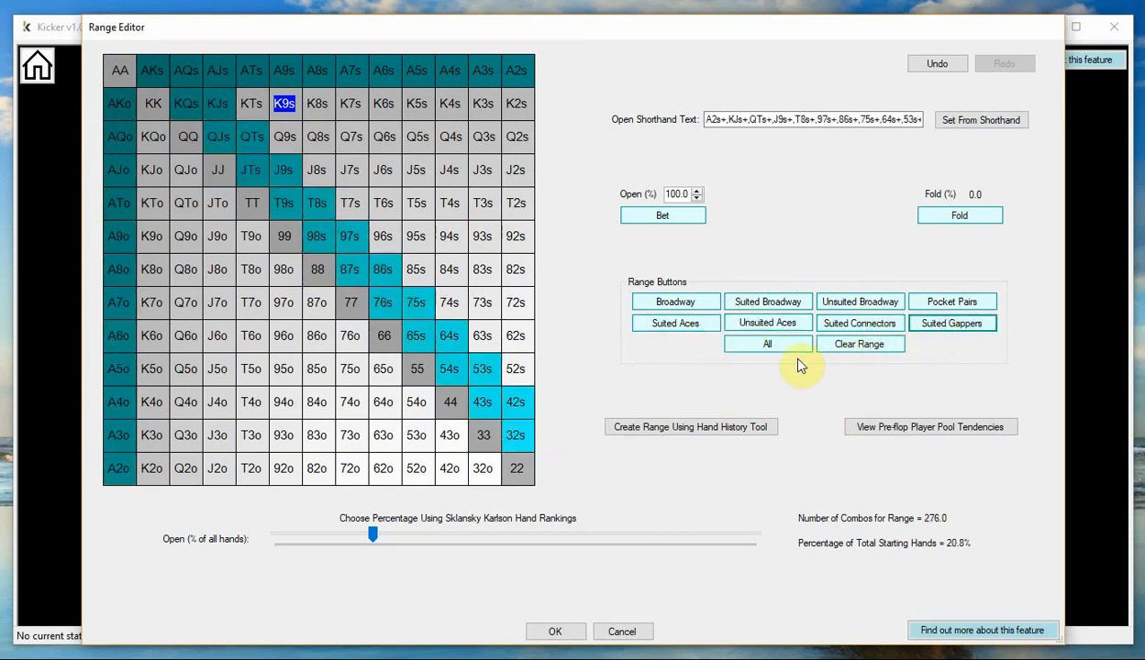
pyautogui.click(767, 344)
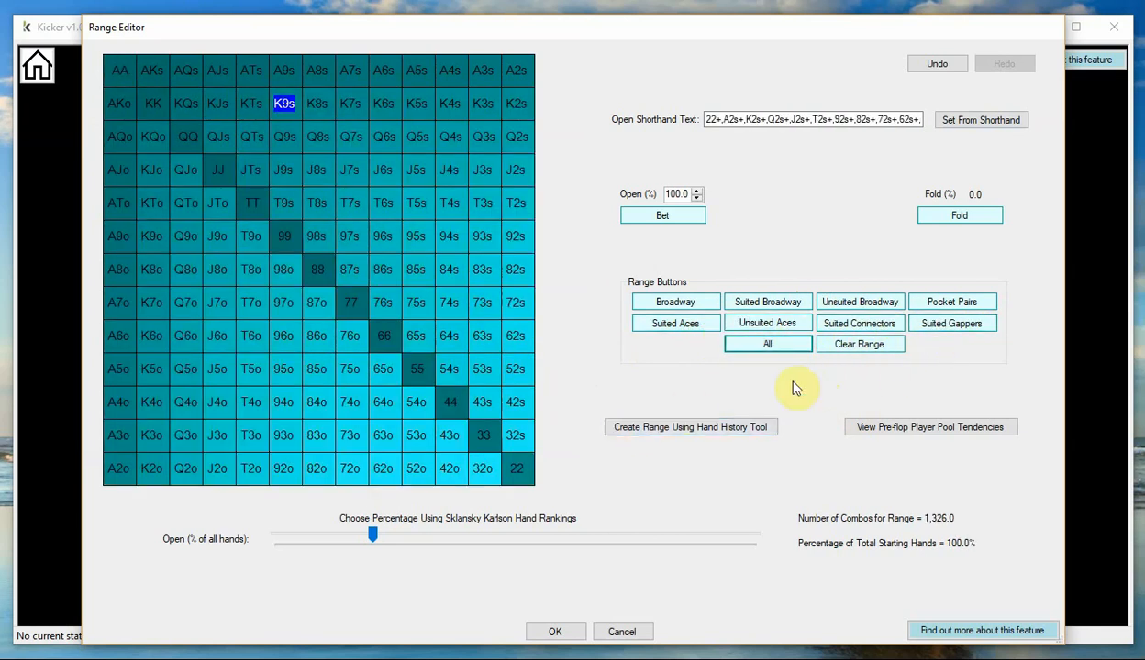
pyautogui.click(849, 344)
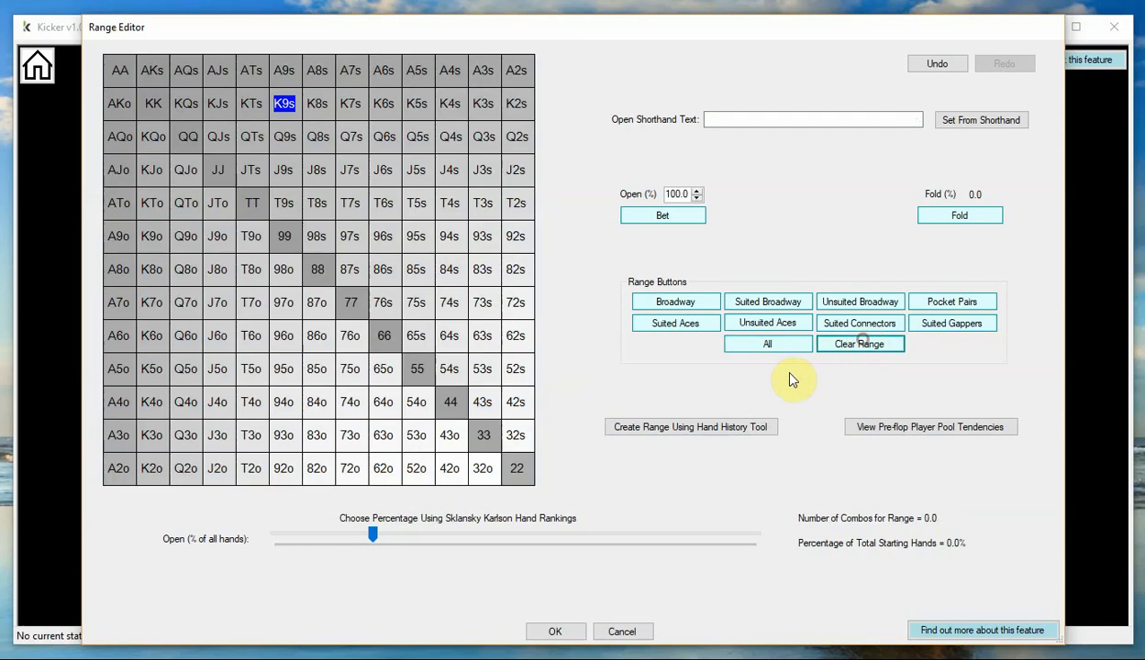
# Step: Build the range from the Broadway, Suited Aces, Pocket Pairs and Suited Connectors presets
pyautogui.click(697, 304)
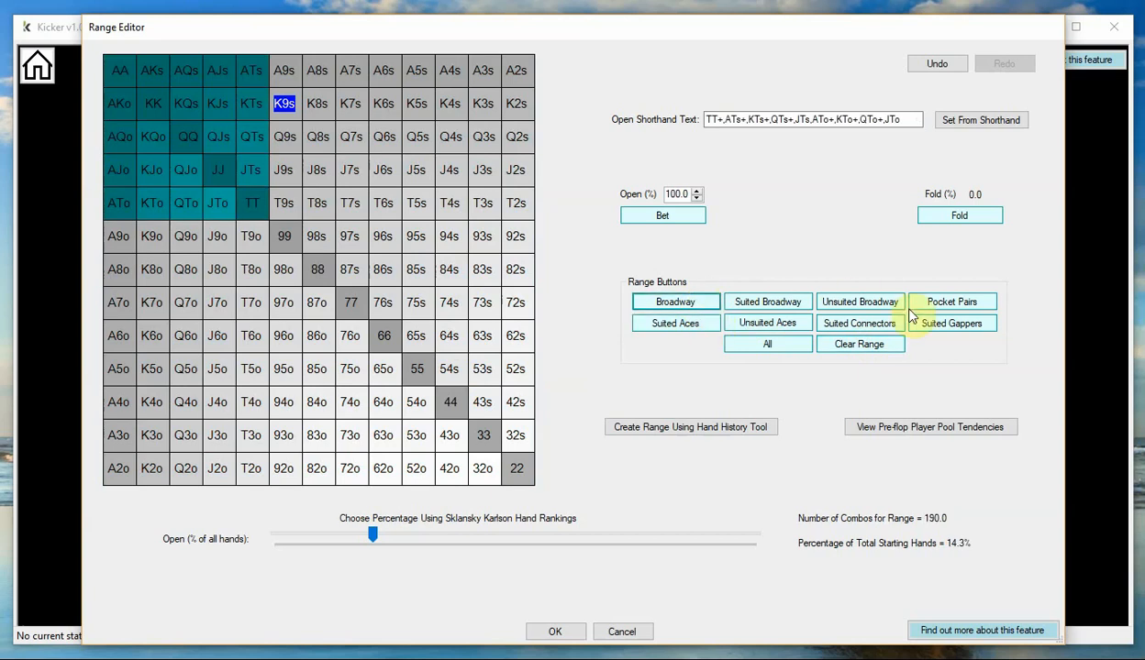
pyautogui.click(698, 324)
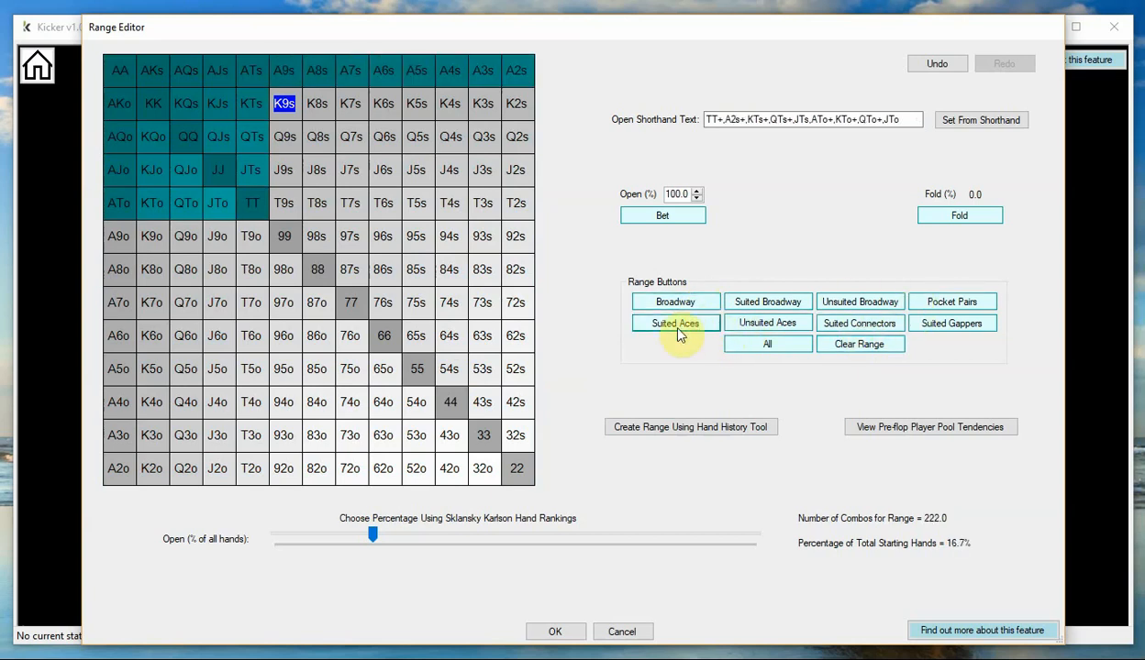
pyautogui.click(933, 308)
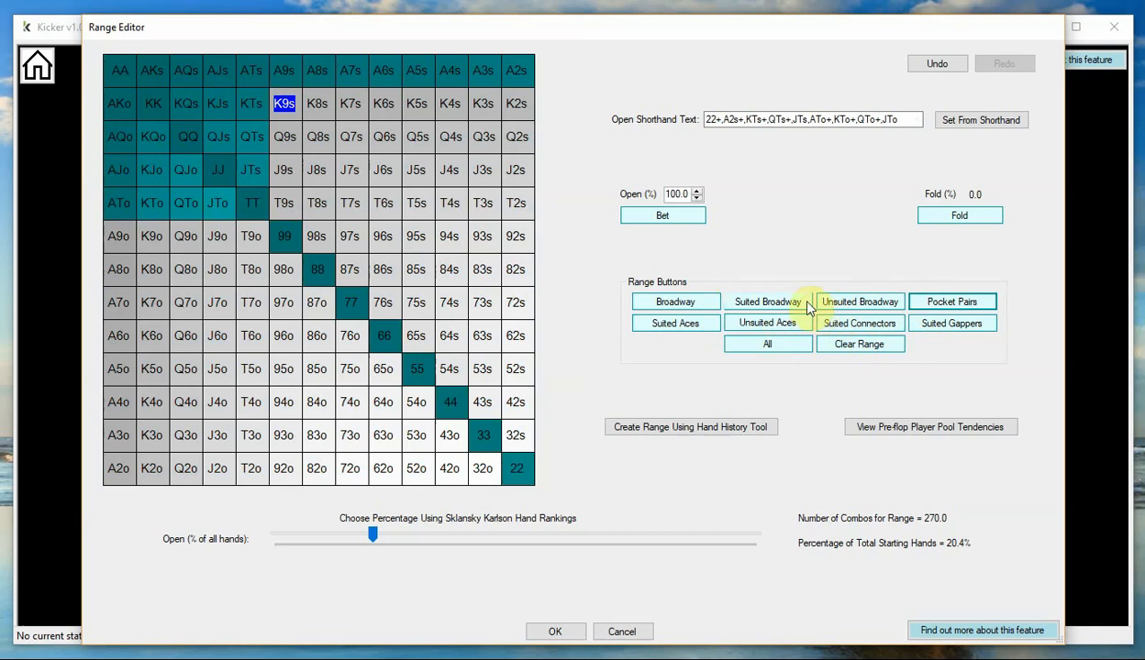
pyautogui.click(849, 326)
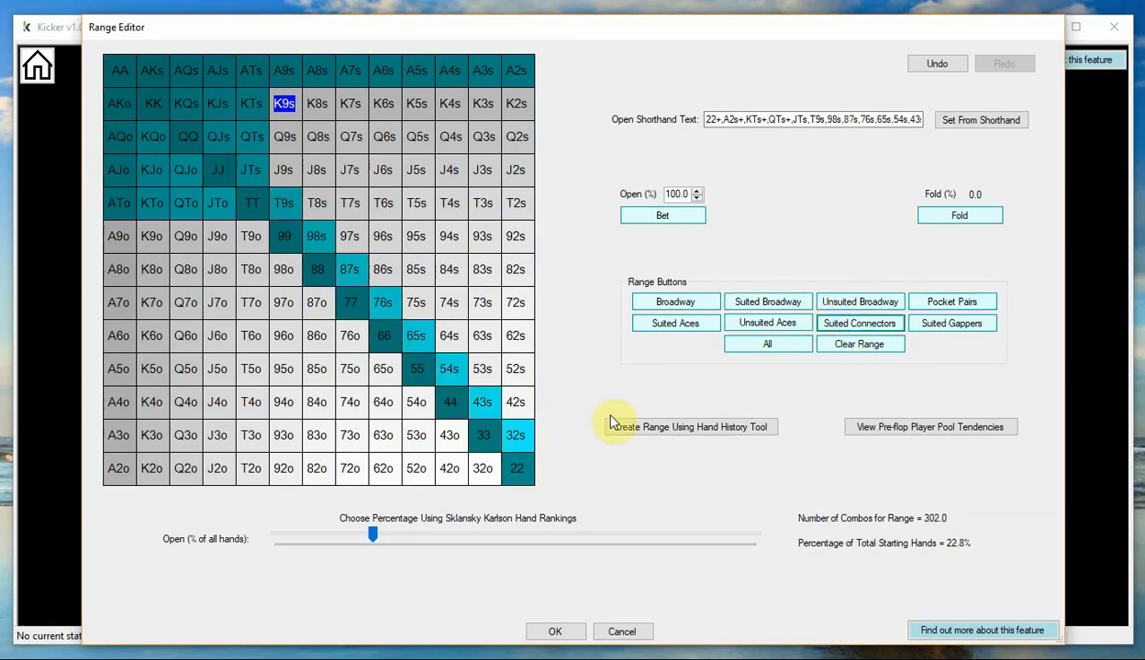
# Step: Remove 22, 32s, 43s, QTo, KTo and JTo from the opening range
pyautogui.click(517, 466)
pyautogui.click(518, 437)
pyautogui.click(483, 403)
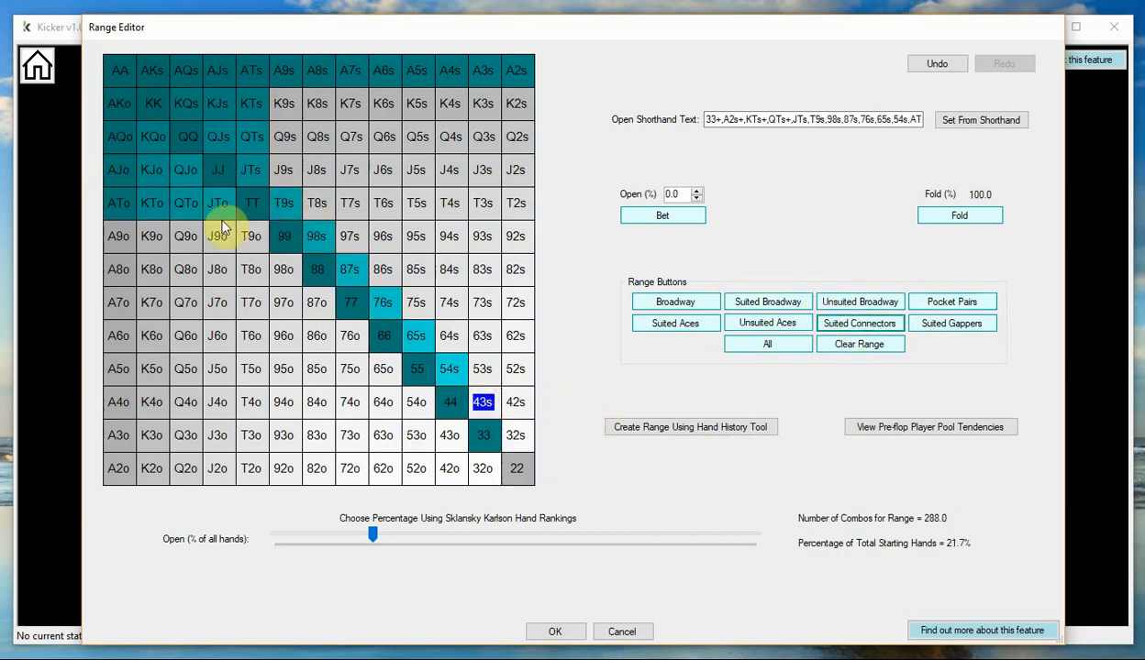
pyautogui.click(180, 205)
pyautogui.click(152, 204)
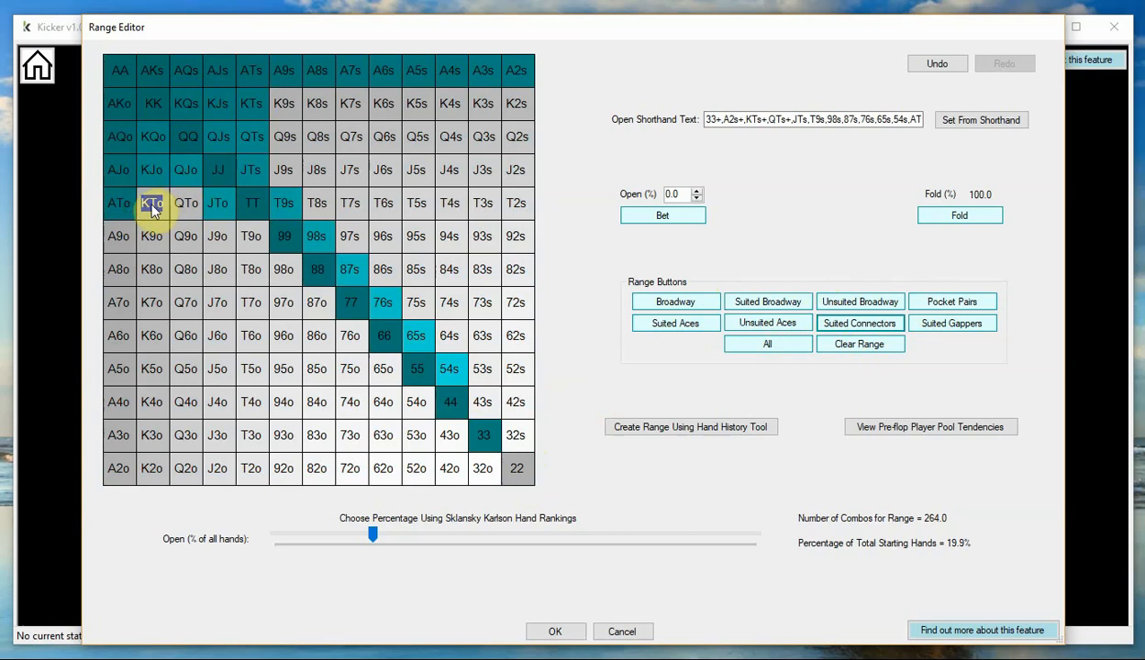
pyautogui.click(218, 203)
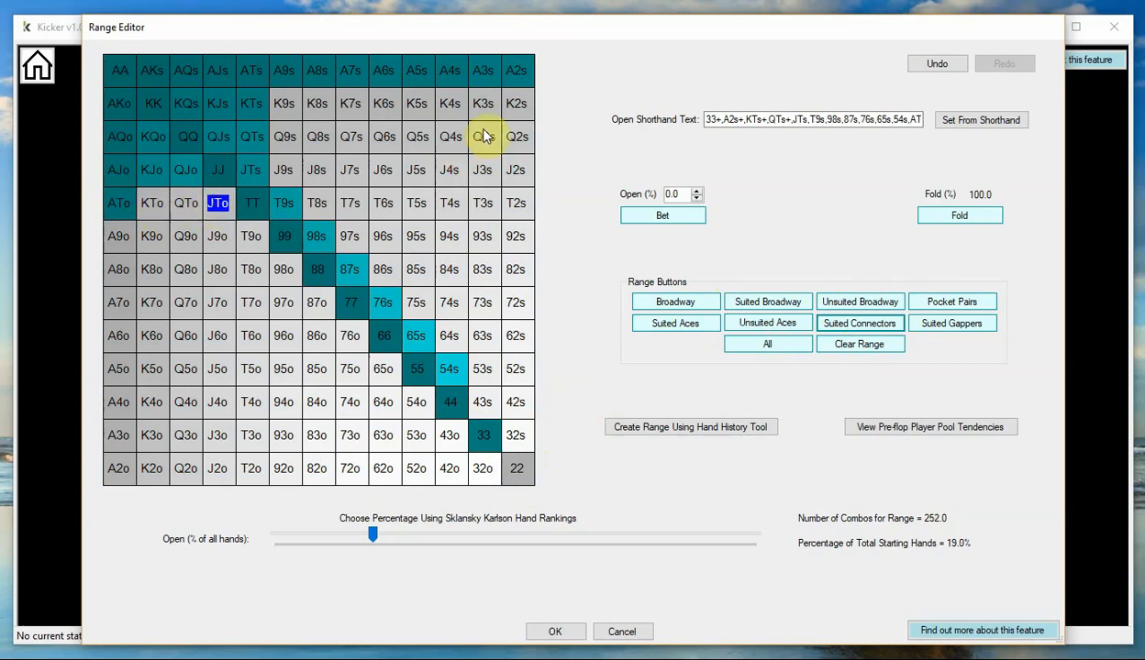
# Step: Add J9s, T8s and 22 to the range, and set the open percentage of 22 to 80
pyautogui.click(285, 177)
pyautogui.click(314, 202)
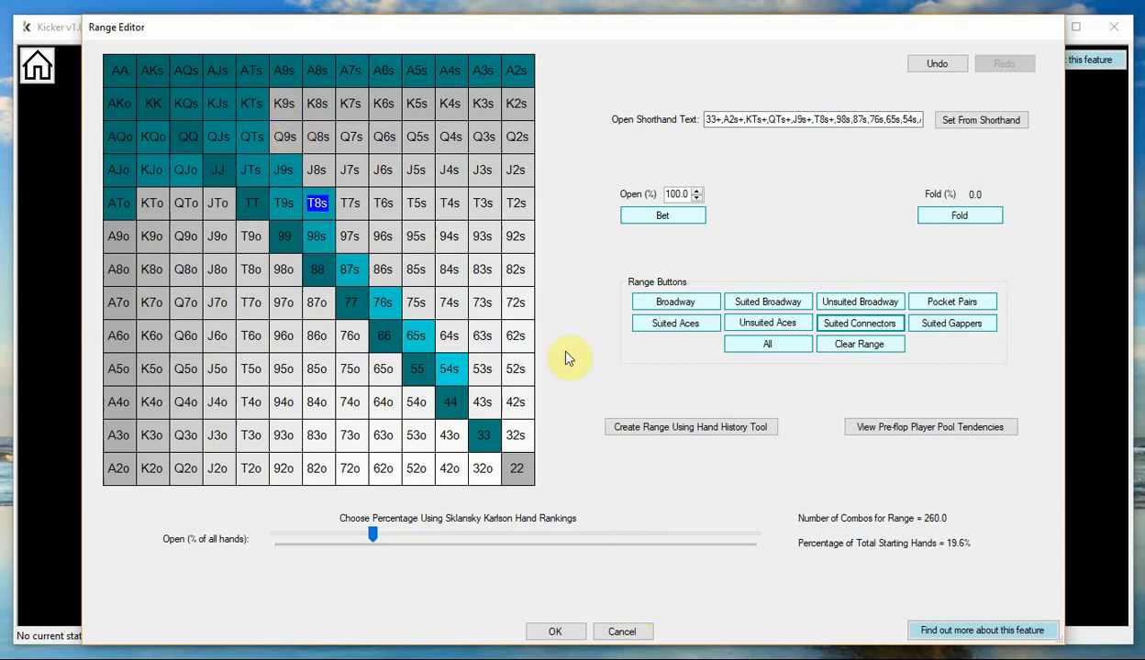
pyautogui.click(517, 469)
pyautogui.click(696, 198)
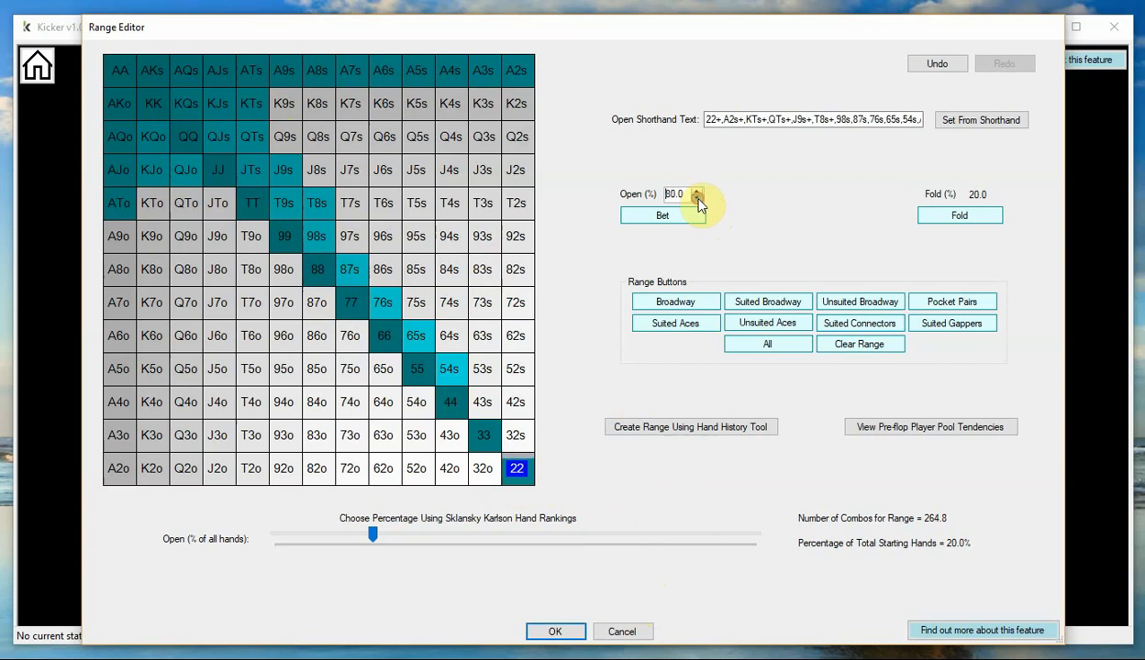
# Step: Lower the open percentage of 22, fold the hand completely, and clear the whole range
pyautogui.click(697, 200)
pyautogui.click(697, 199)
pyautogui.click(697, 199)
pyautogui.click(515, 470)
pyautogui.click(972, 214)
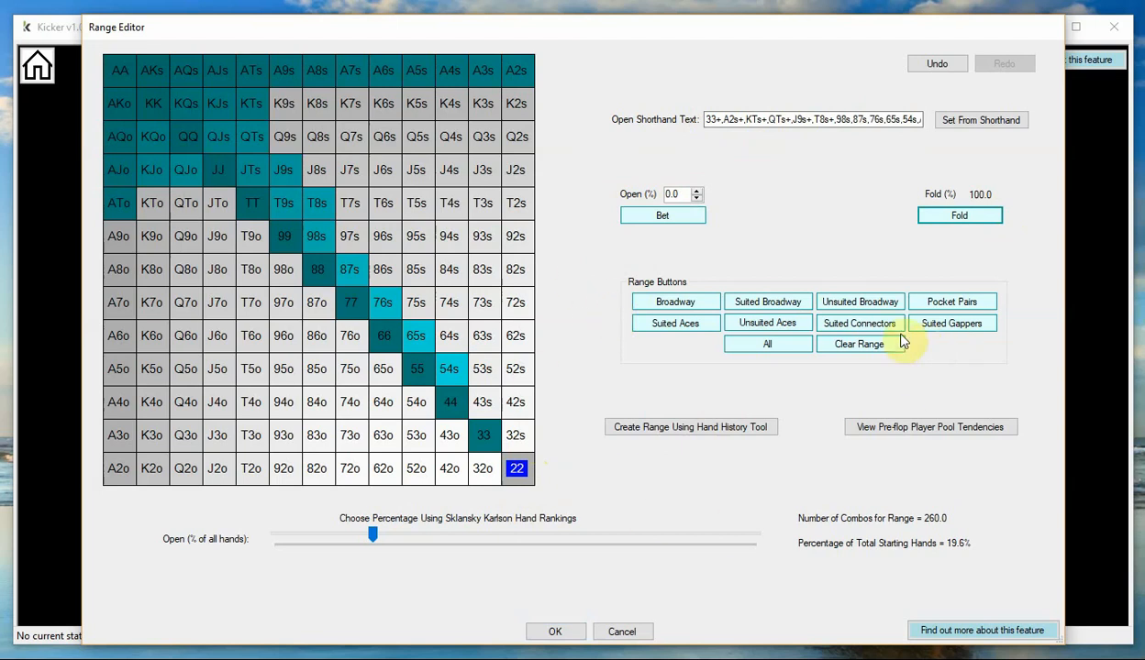
pyautogui.click(867, 345)
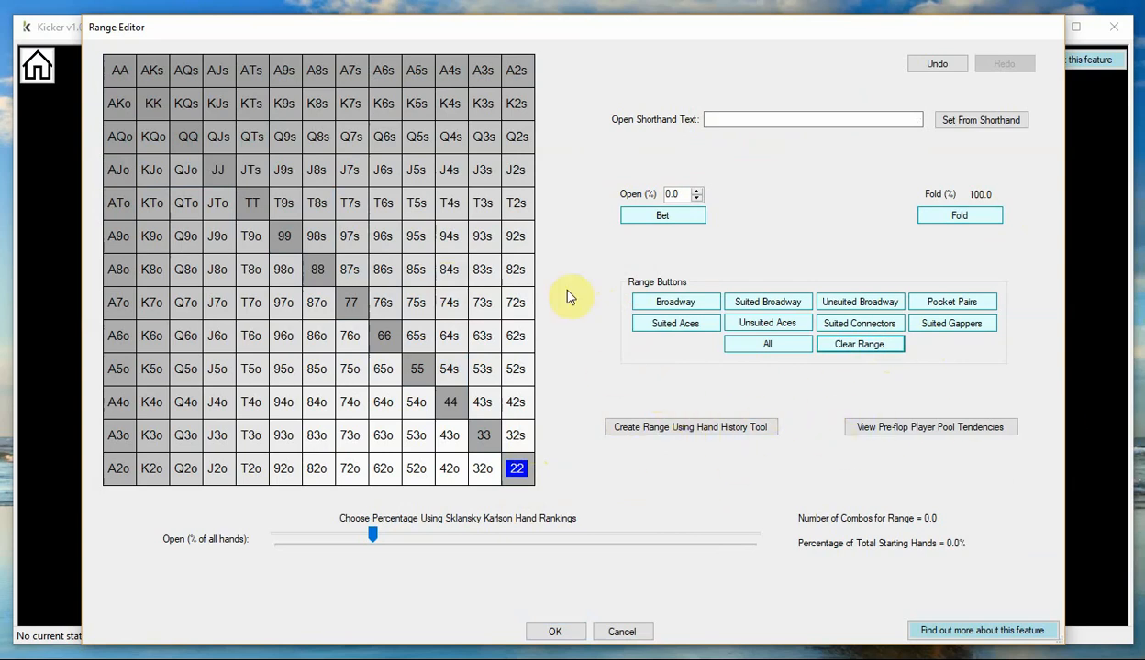
# Step: Examine the pre-flop player pool tendencies by seat, especially the Small Blind's calling and raising frequencies against a Button open
pyautogui.click(966, 434)
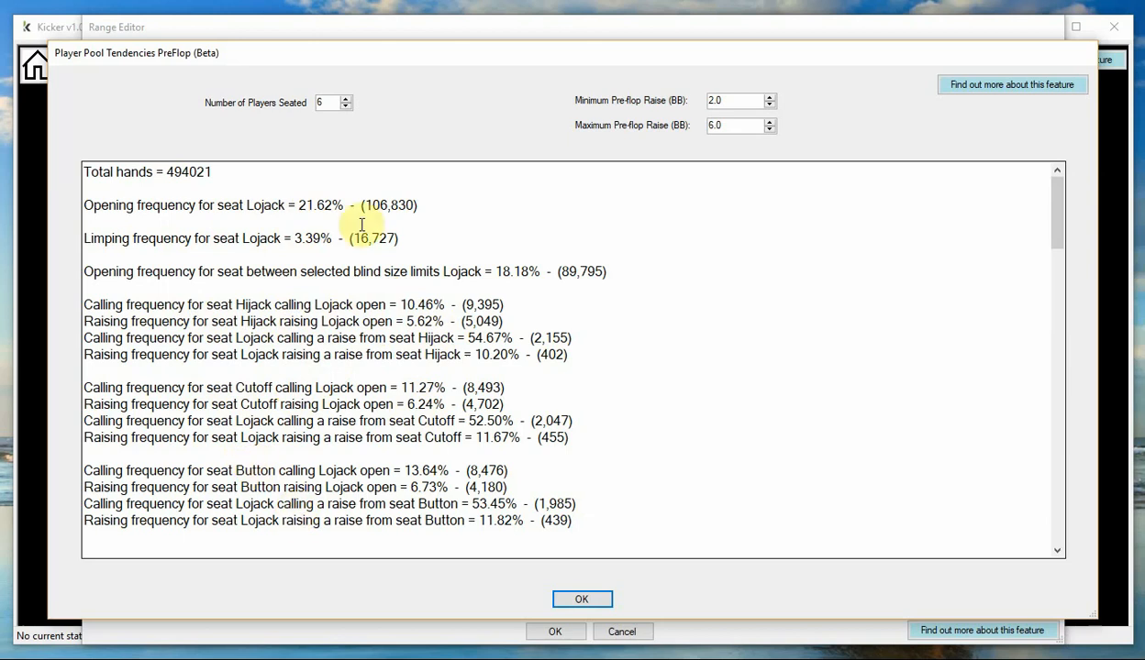
pyautogui.scroll(-7, 620, 404)
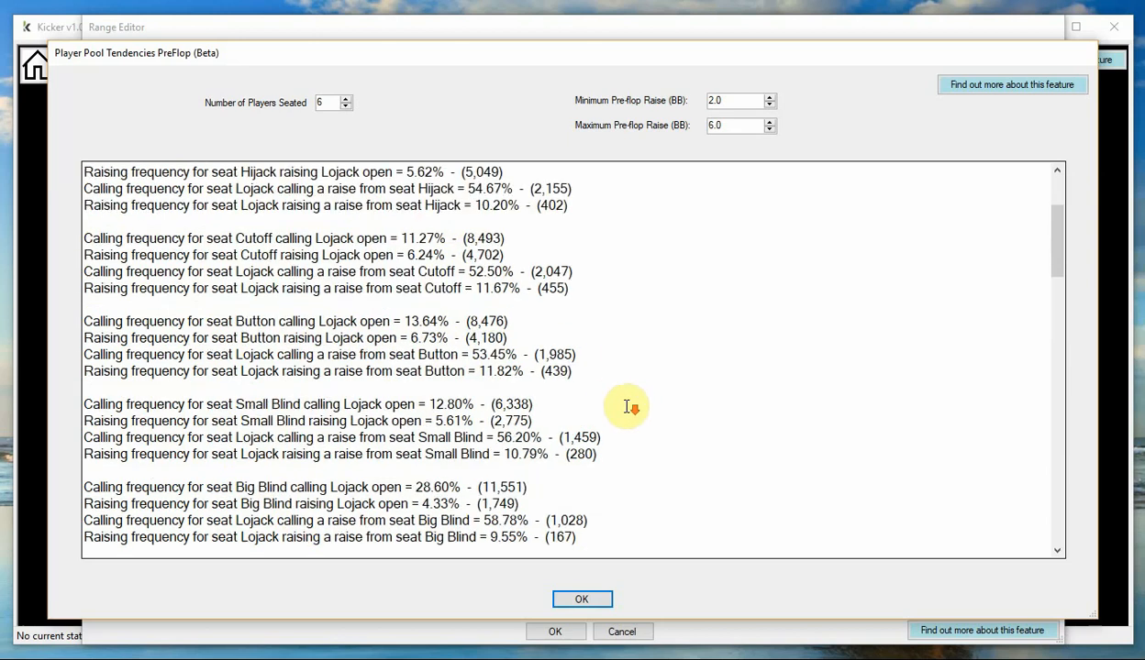
pyautogui.scroll(-4, 627, 405)
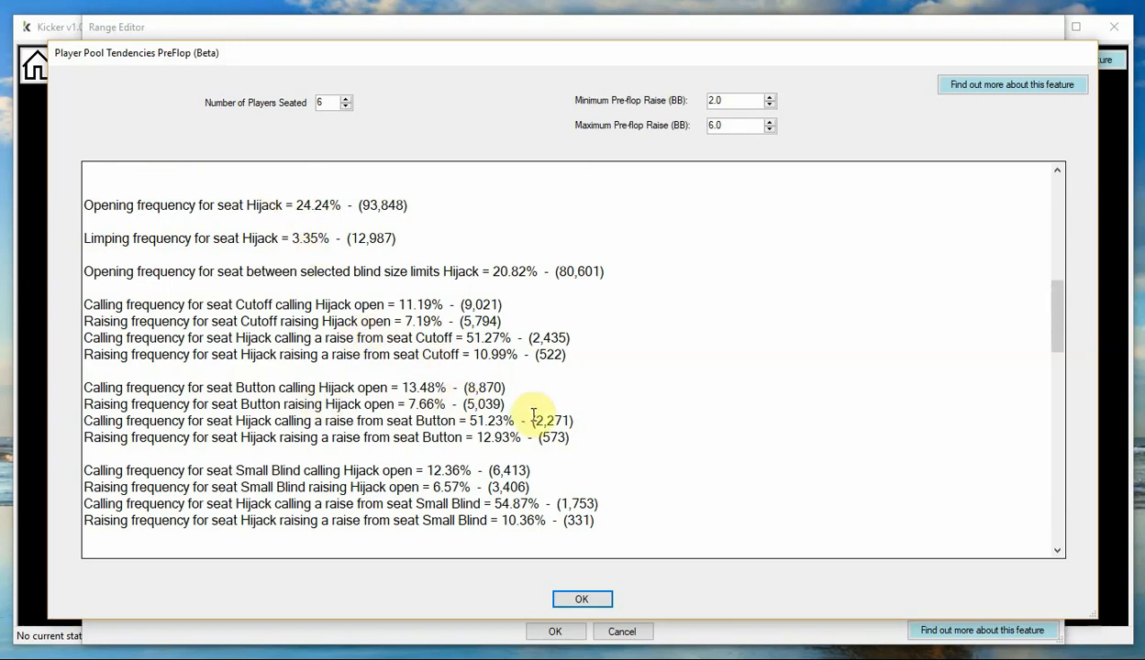
pyautogui.scroll(10, 563, 328)
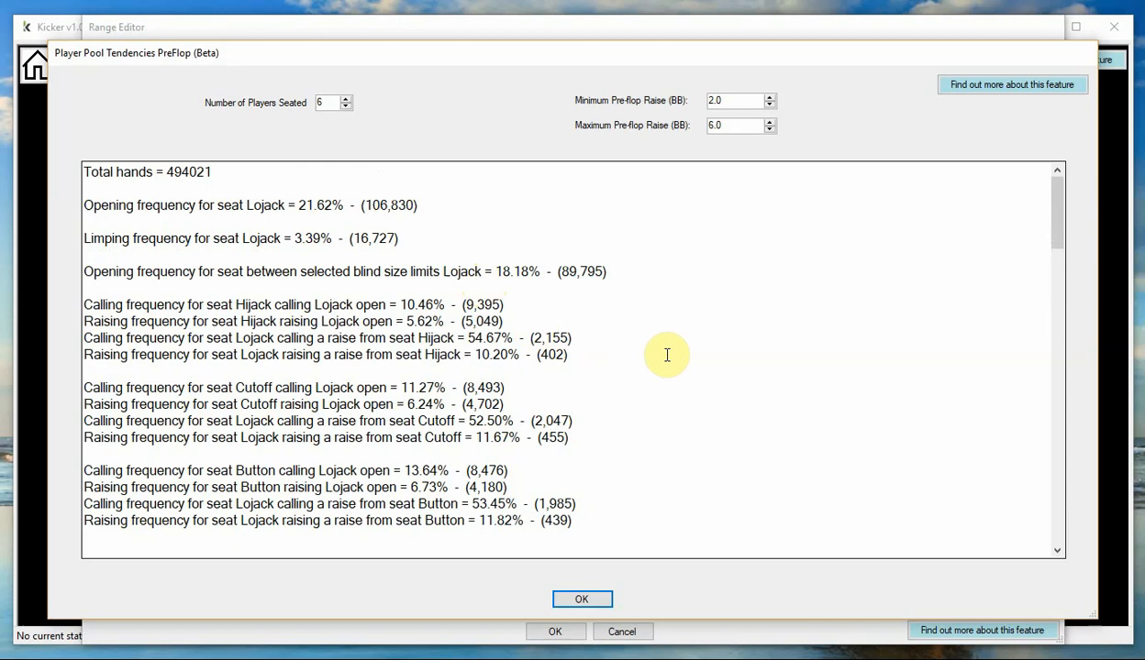
pyautogui.scroll(-20, 667, 354)
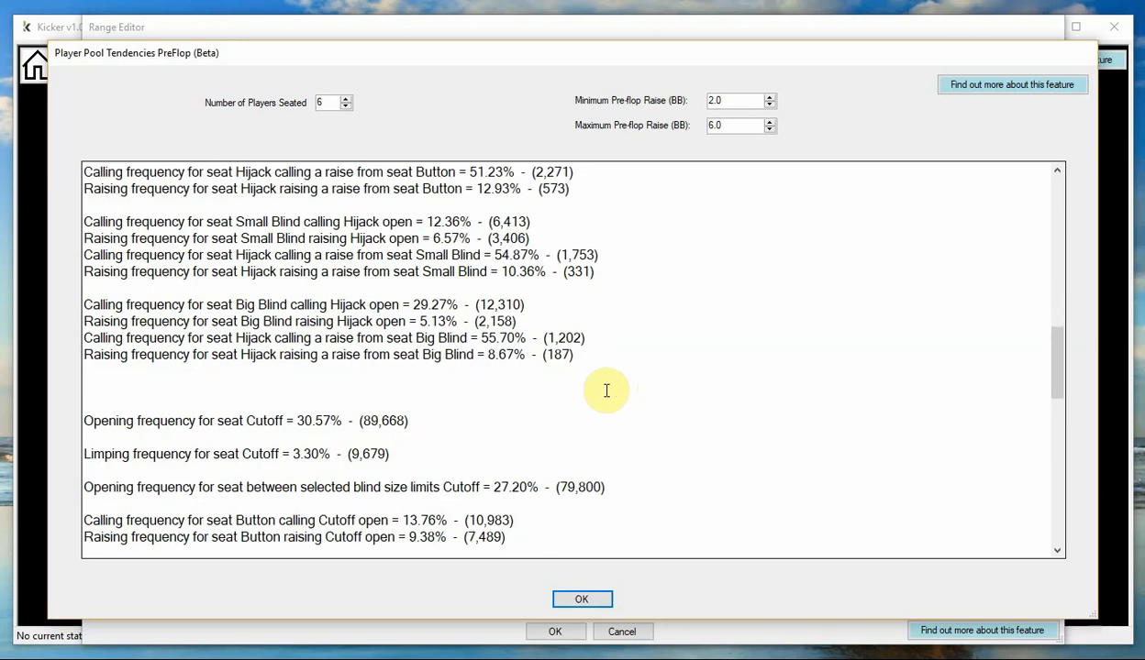
pyautogui.scroll(-2, 612, 393)
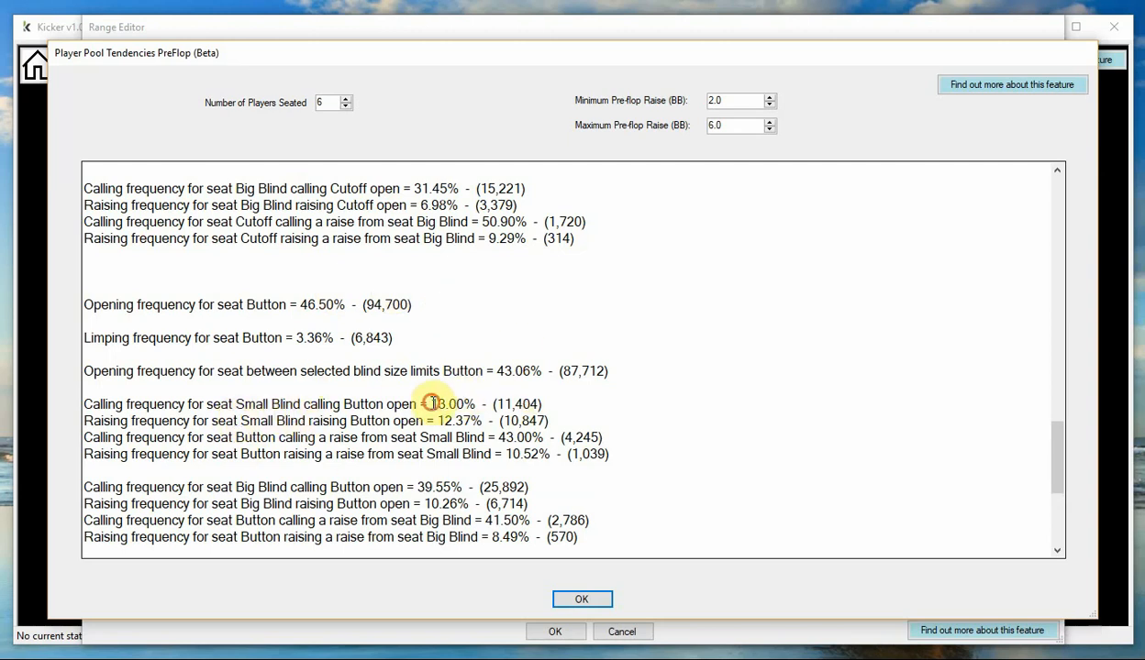
pyautogui.moveTo(431, 404); pyautogui.dragTo(465, 403)
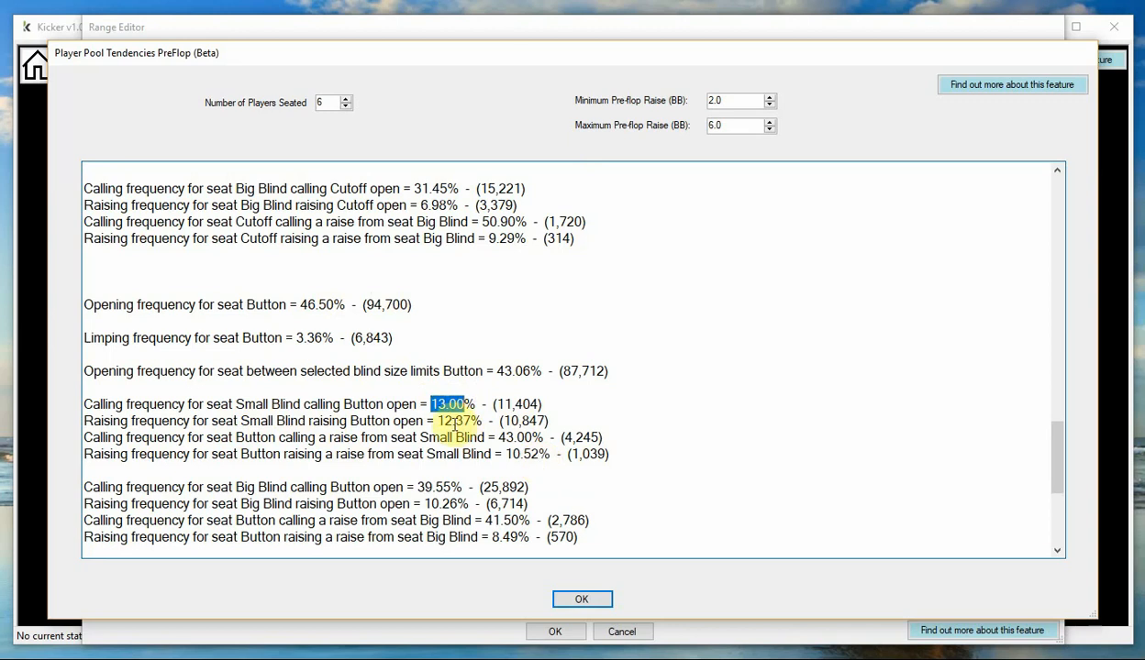
pyautogui.moveTo(439, 420); pyautogui.dragTo(469, 420)
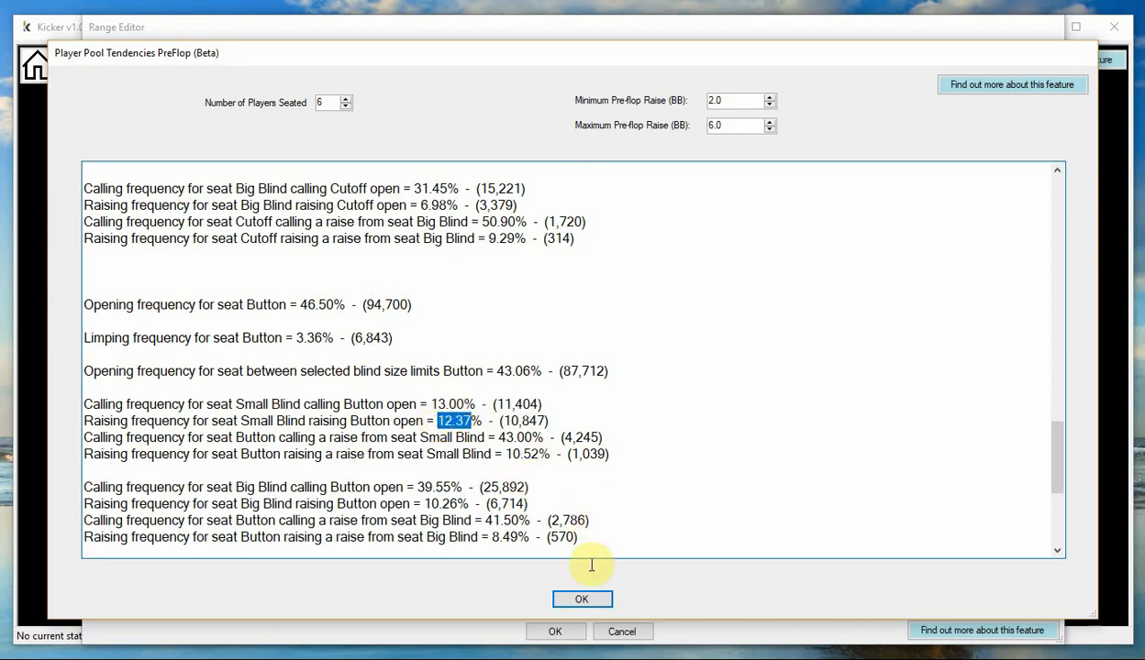
pyautogui.click(581, 598)
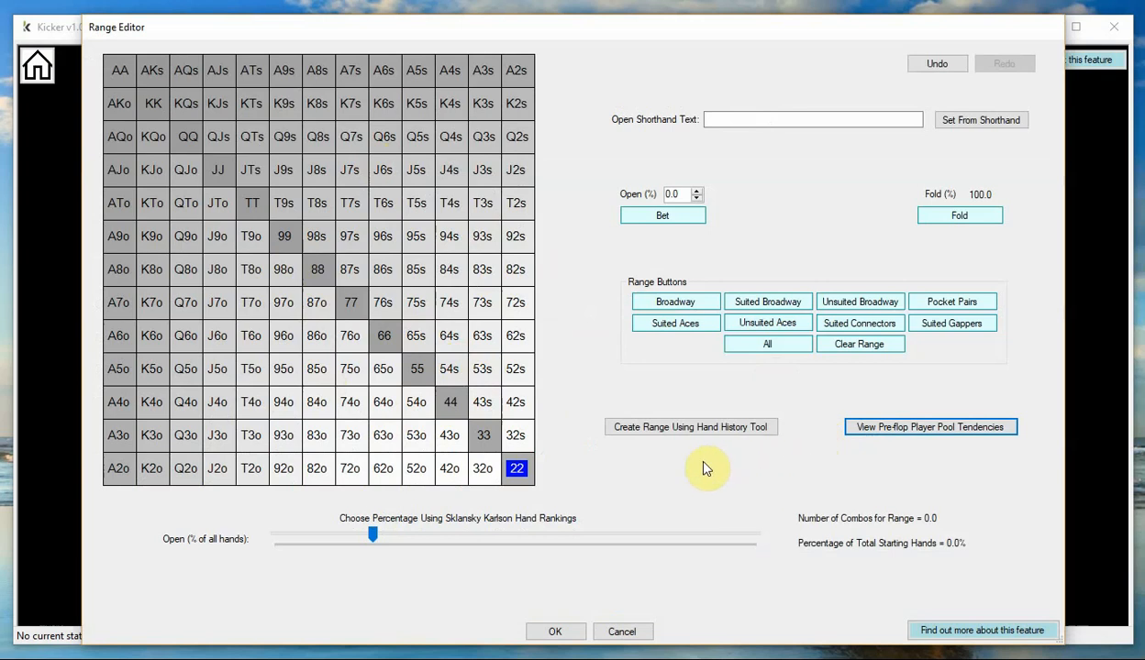
# Step: Open the Hand History Tool and filter the opening hands to 6 players with the hero on the Button
pyautogui.click(729, 431)
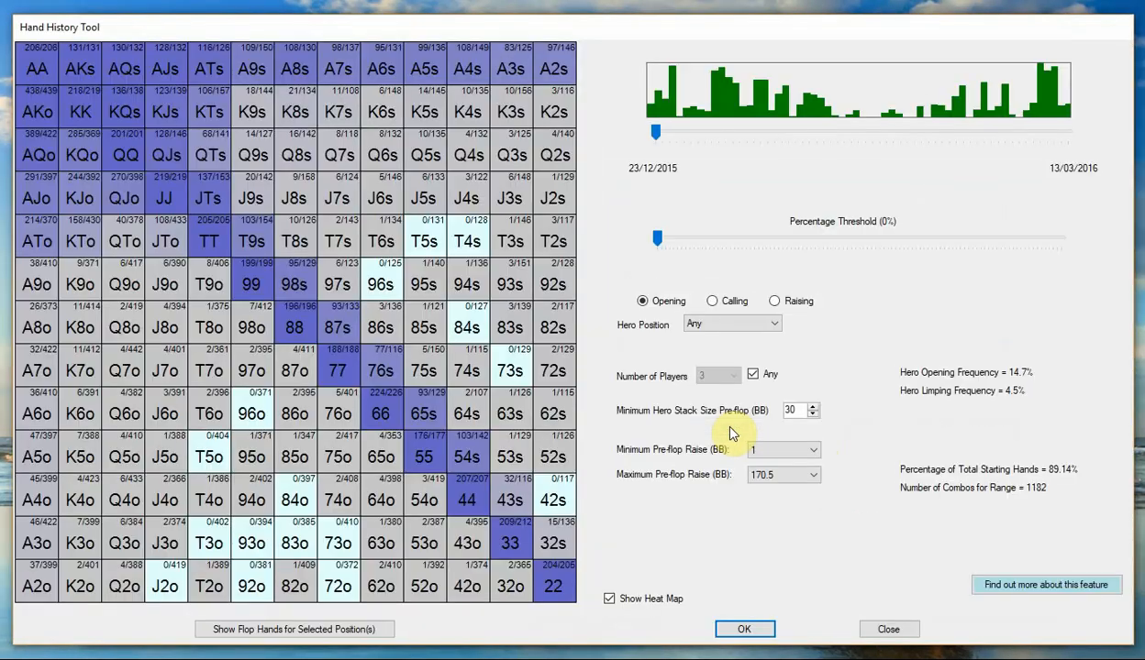
pyautogui.click(730, 321)
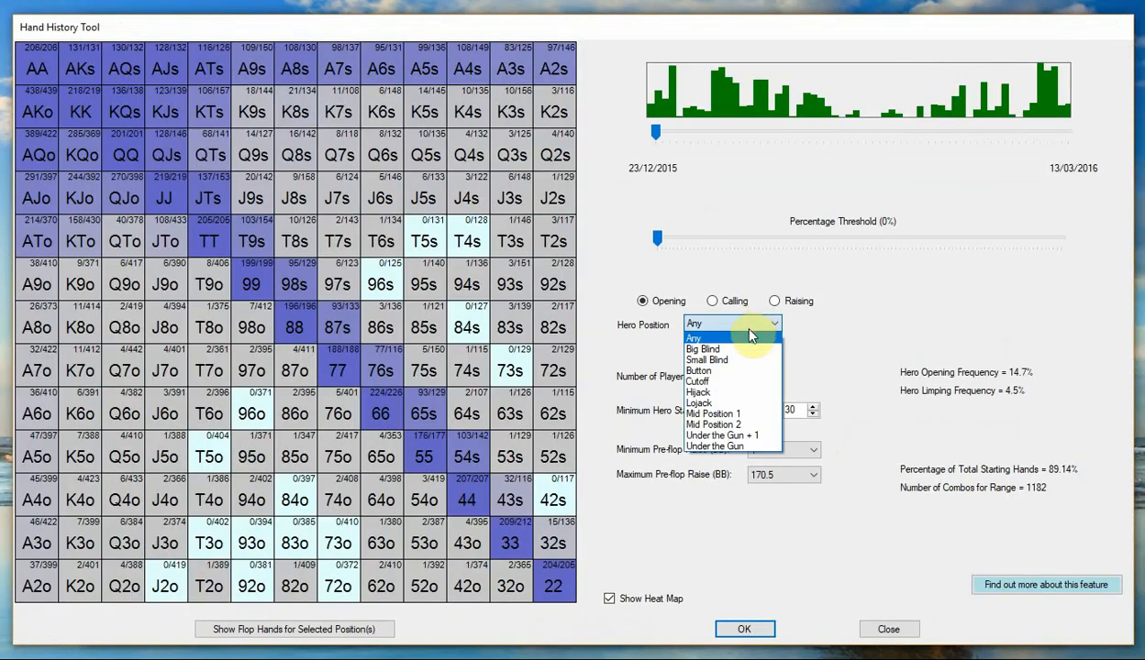
pyautogui.click(725, 371)
pyautogui.click(752, 374)
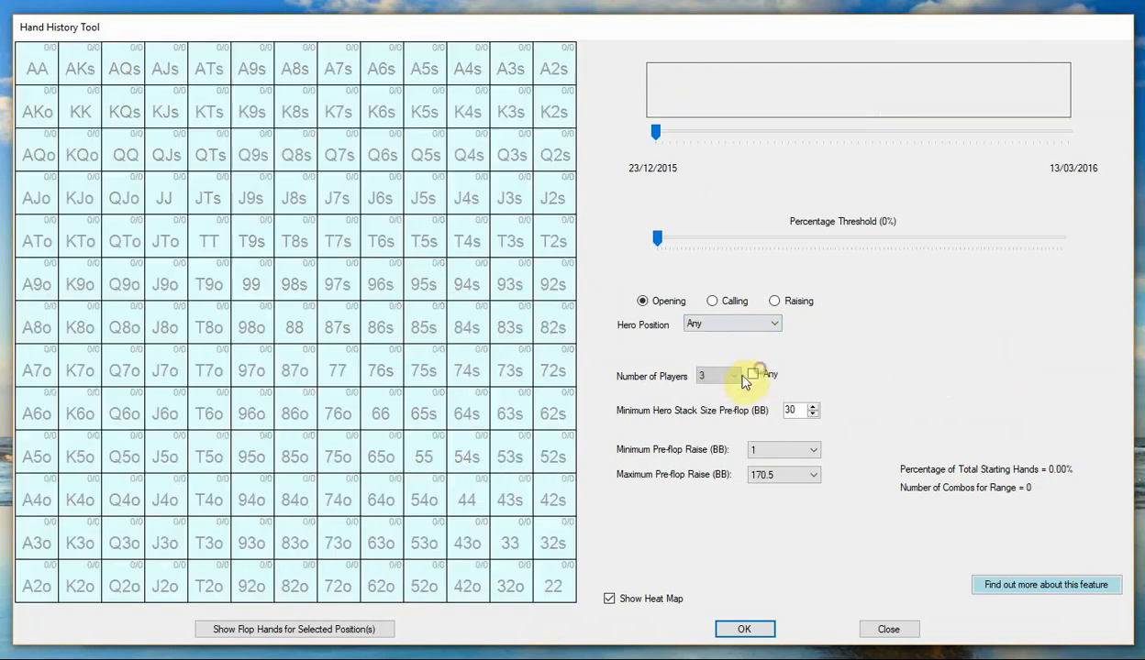
pyautogui.click(734, 376)
pyautogui.click(719, 419)
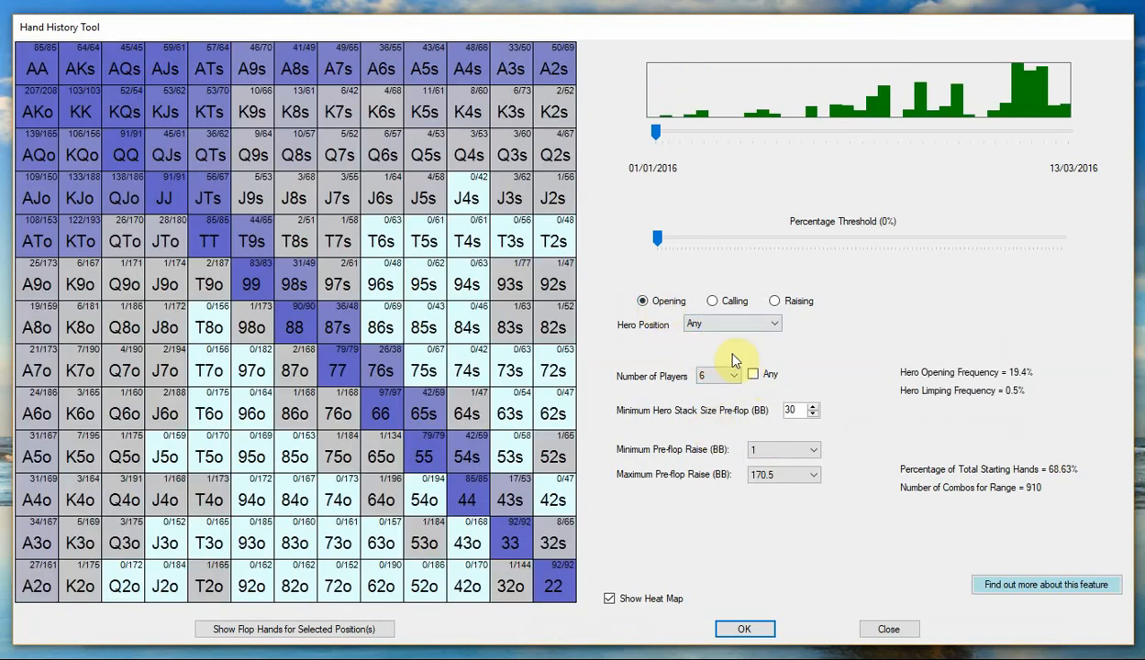
pyautogui.click(701, 326)
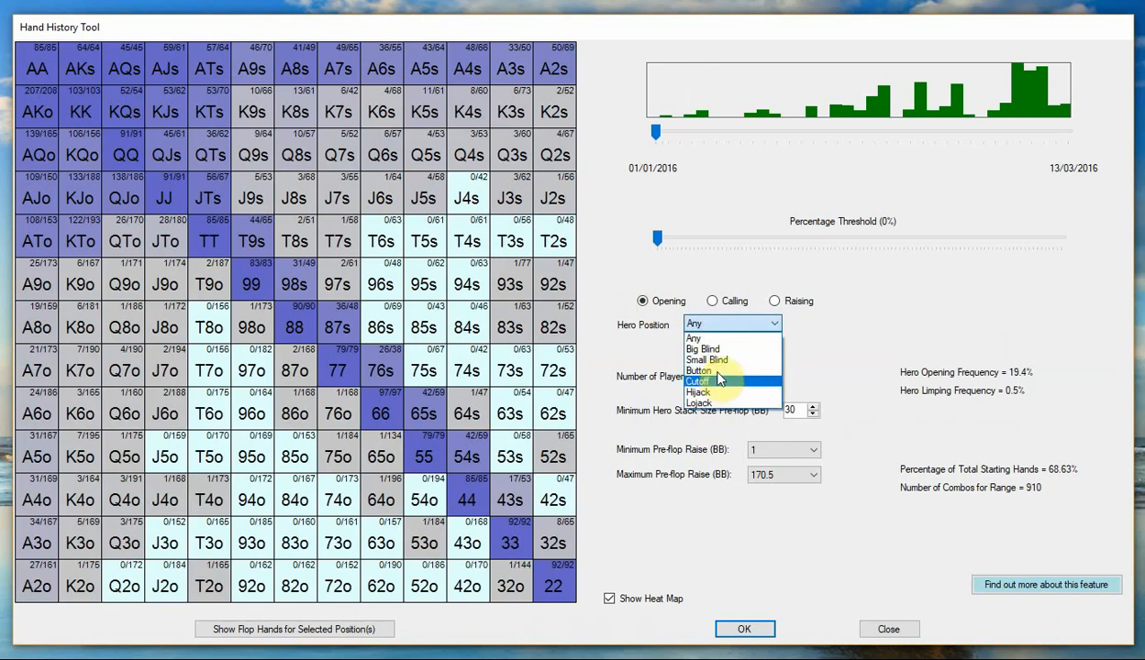
pyautogui.click(720, 371)
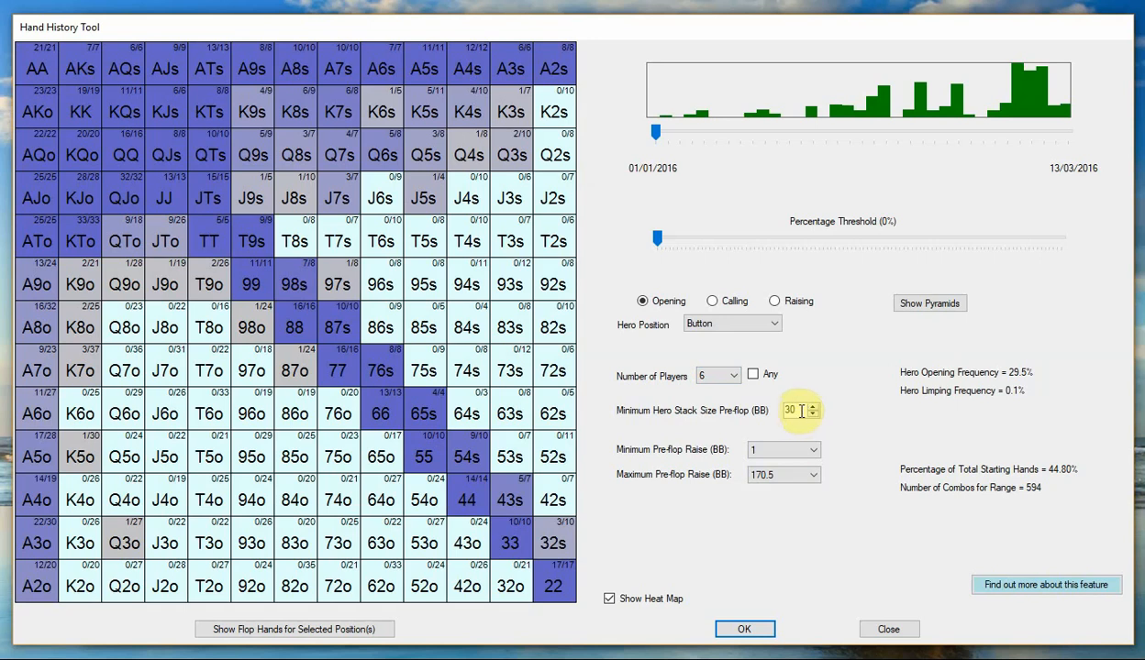
# Step: Check the pre-flop raise size options and set the maximum pre-flop raise to 4 BB
pyautogui.click(759, 450)
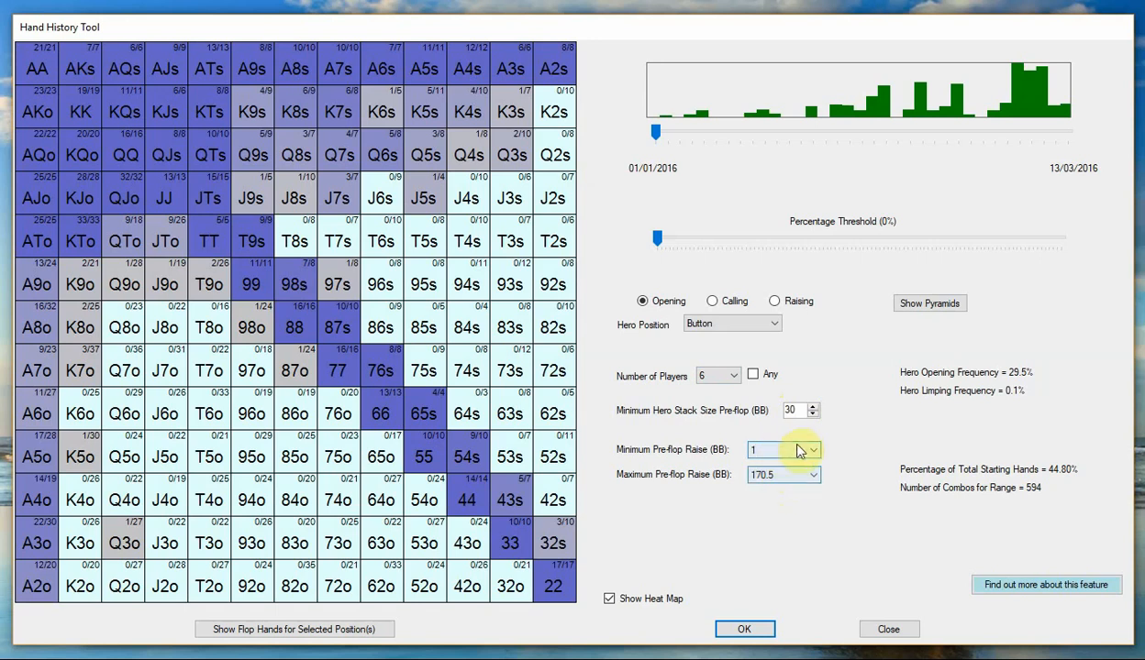
pyautogui.click(799, 450)
pyautogui.click(800, 450)
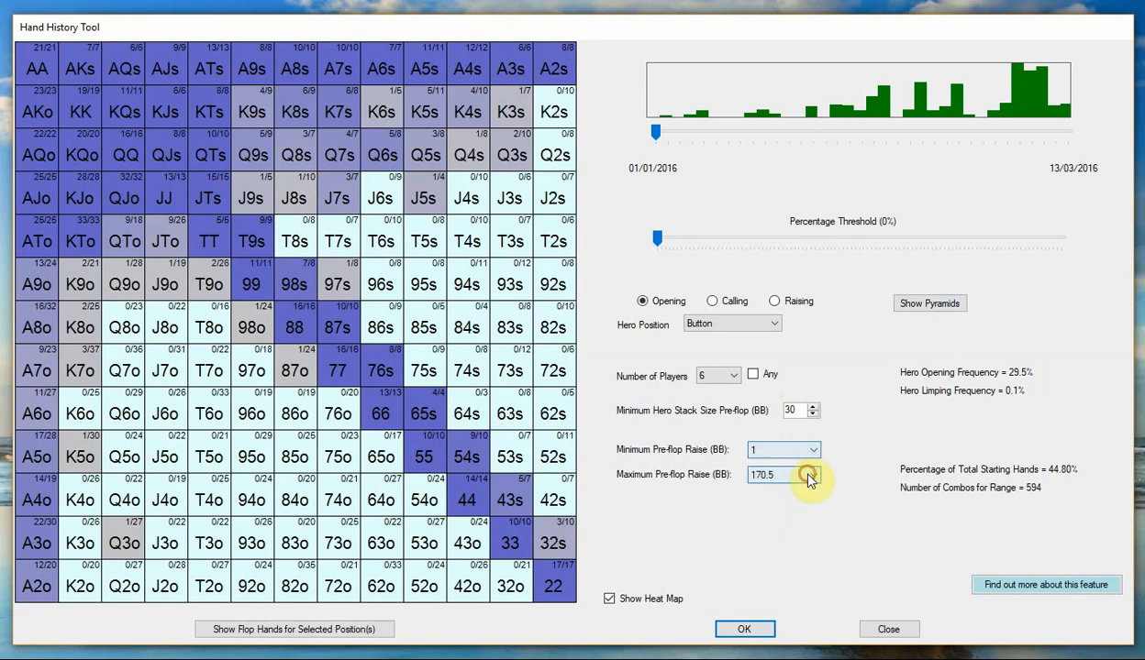
pyautogui.click(809, 476)
pyautogui.click(810, 478)
pyautogui.click(808, 477)
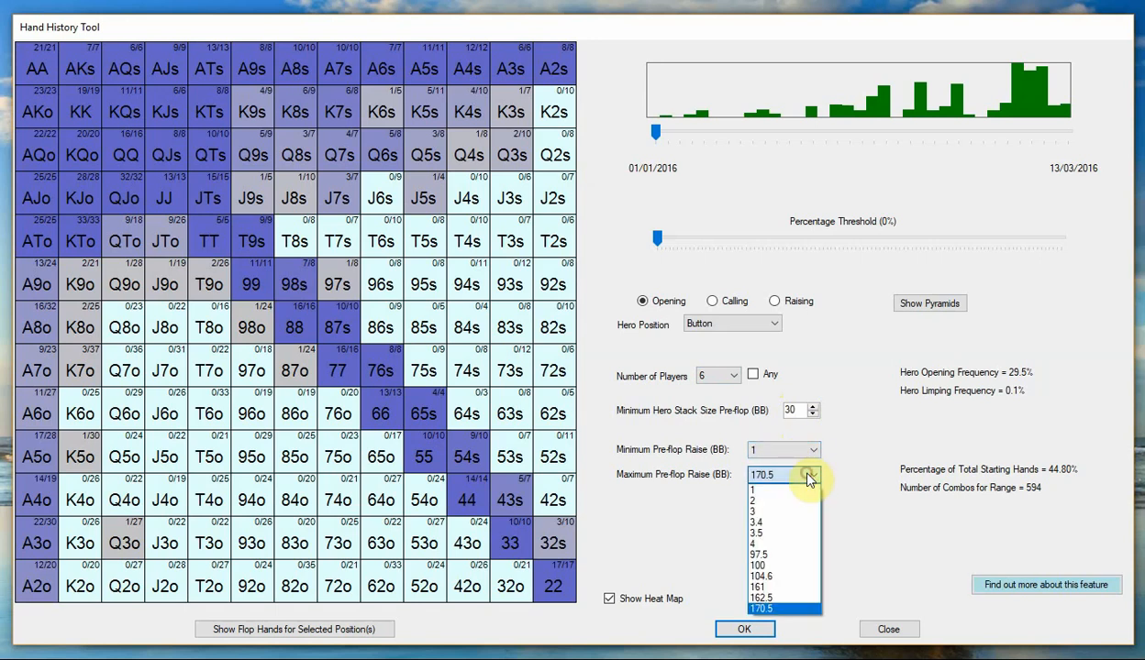
pyautogui.click(770, 544)
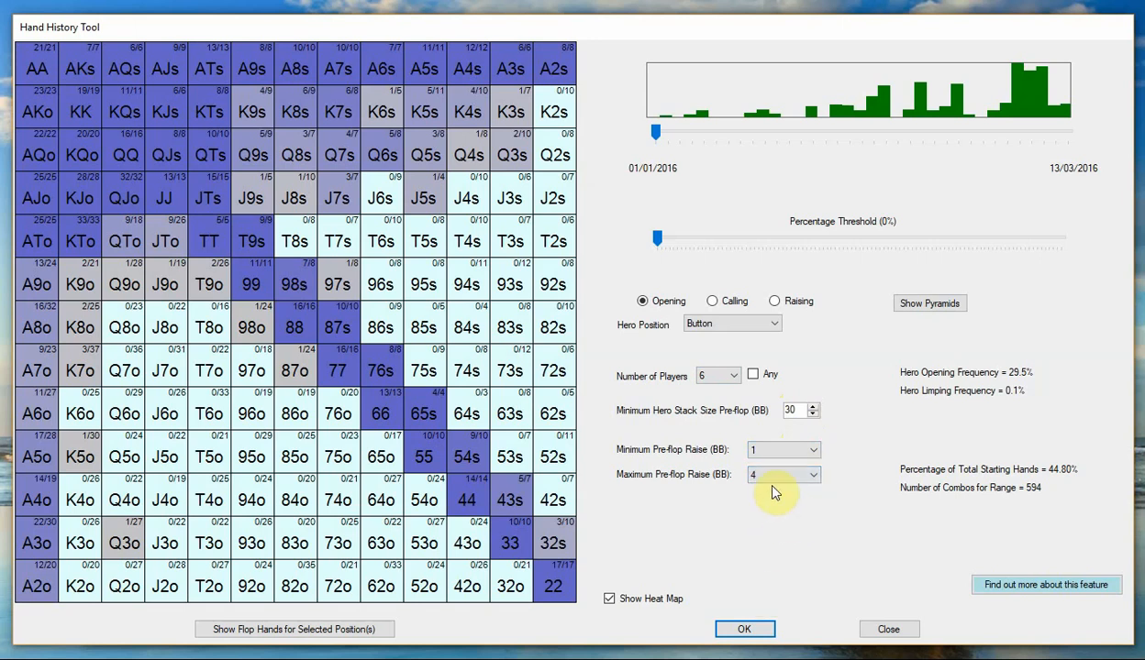
pyautogui.click(771, 448)
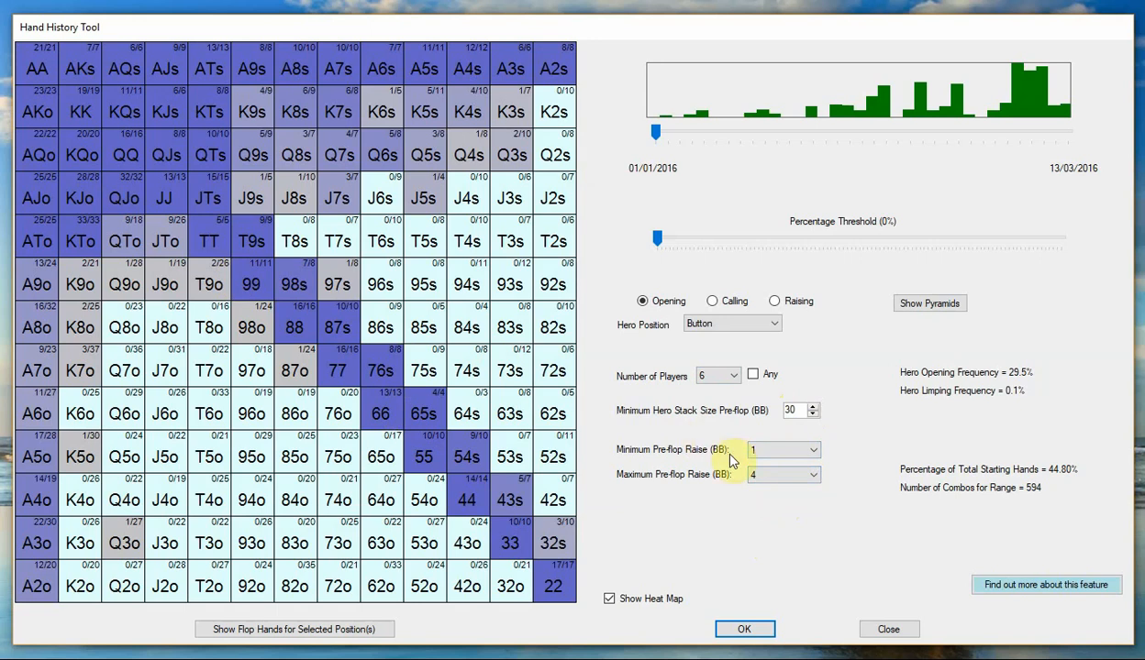
pyautogui.click(796, 477)
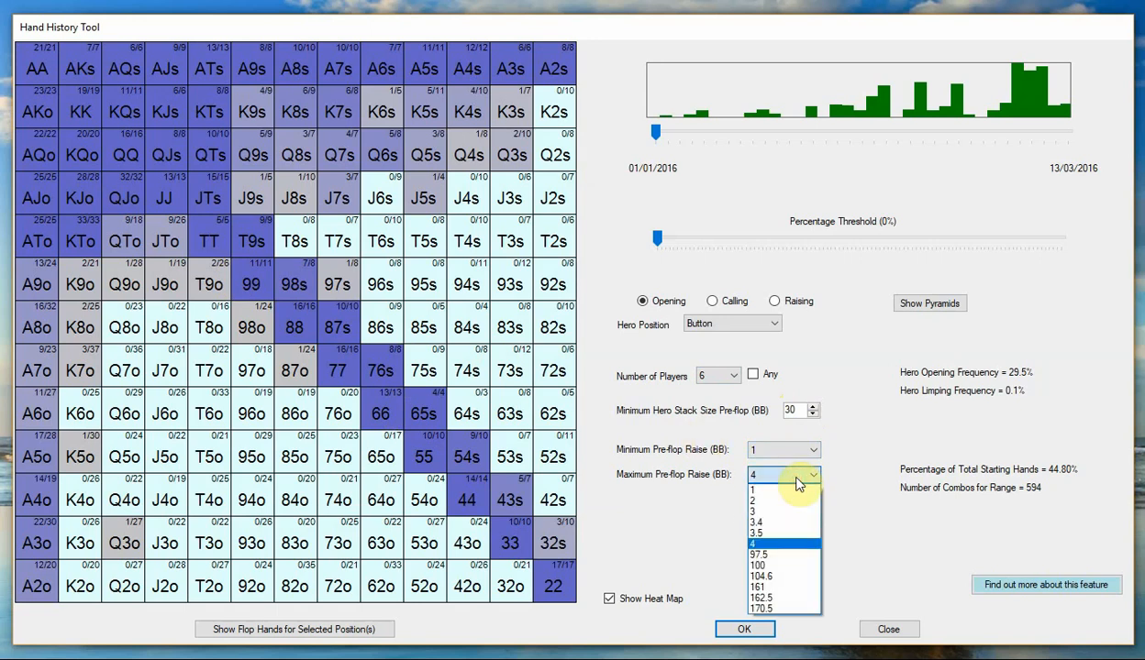
pyautogui.click(800, 474)
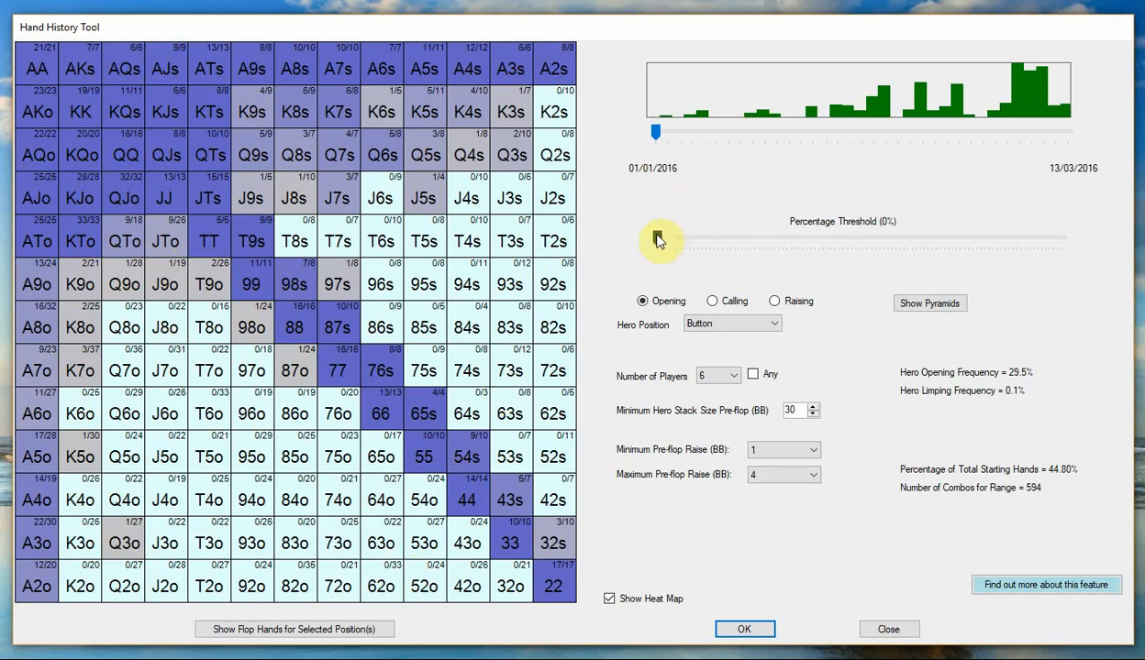
# Step: Try percentage thresholds of 20% and 49%, settle on 20%, and create the range from the filtered hand history
pyautogui.moveTo(668, 241); pyautogui.dragTo(720, 240)
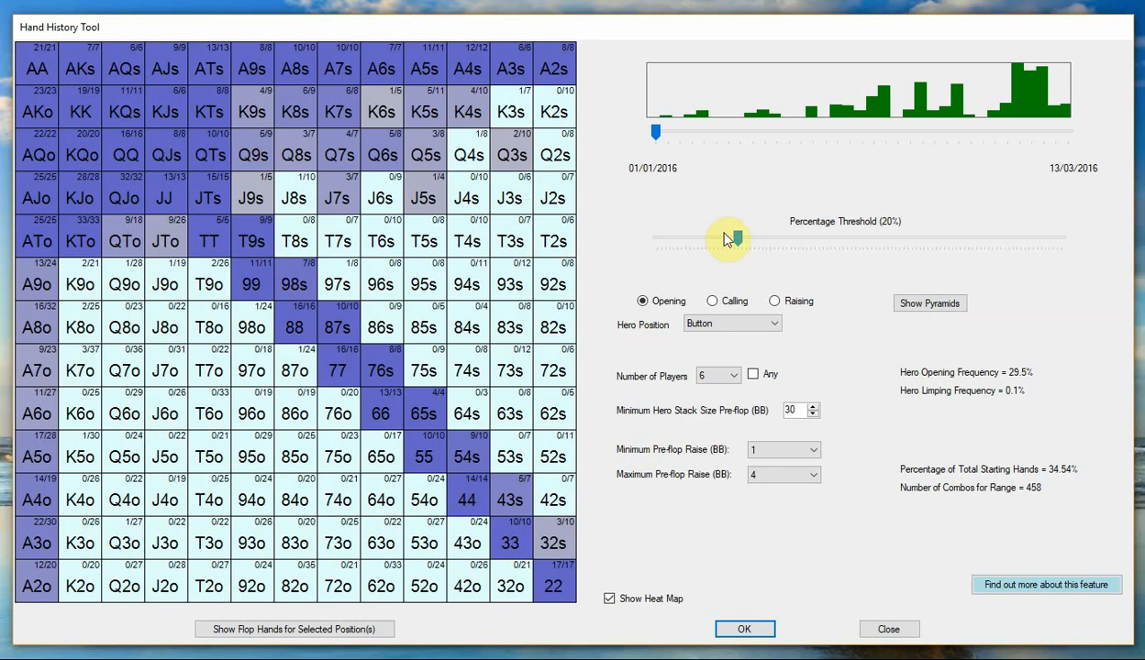
pyautogui.moveTo(741, 240); pyautogui.dragTo(860, 229)
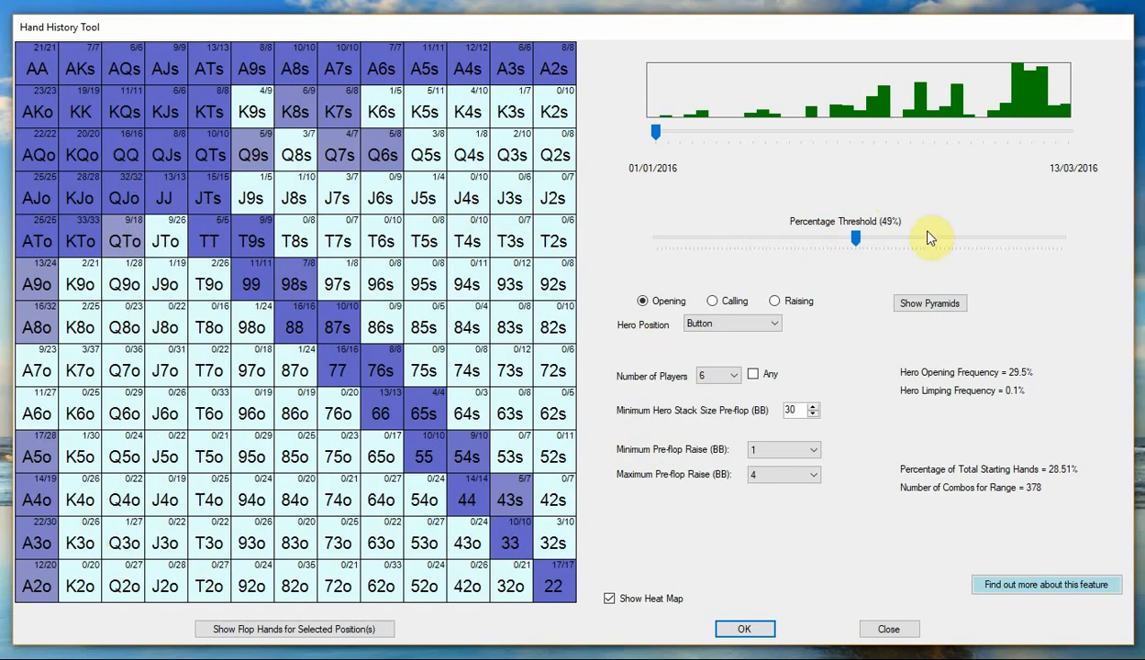
pyautogui.moveTo(856, 238); pyautogui.dragTo(587, 290)
pyautogui.moveTo(657, 238); pyautogui.dragTo(743, 250)
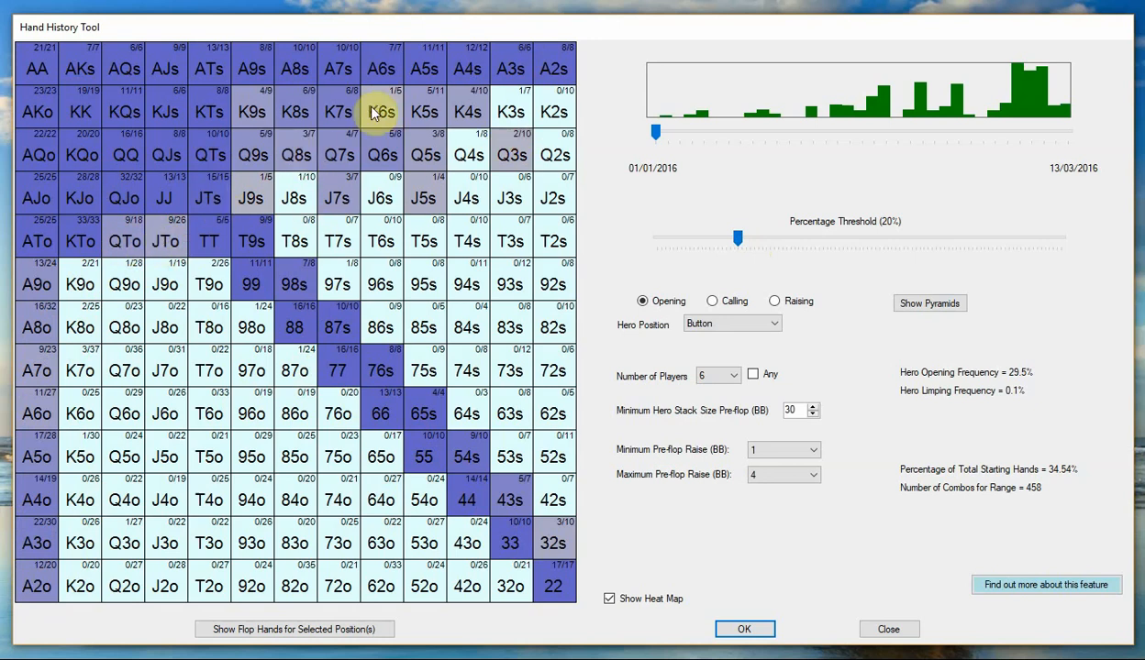
pyautogui.click(750, 630)
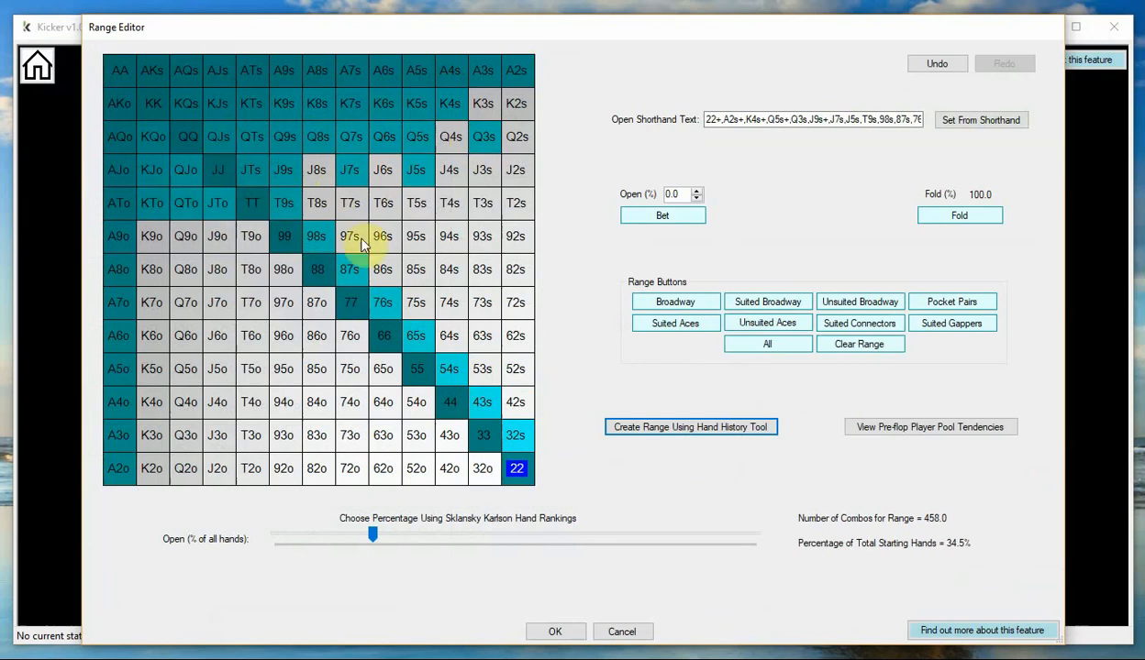
# Step: Remove Q3s, J5s, J7s, JTo and QTo from the opening range
pyautogui.click(515, 469)
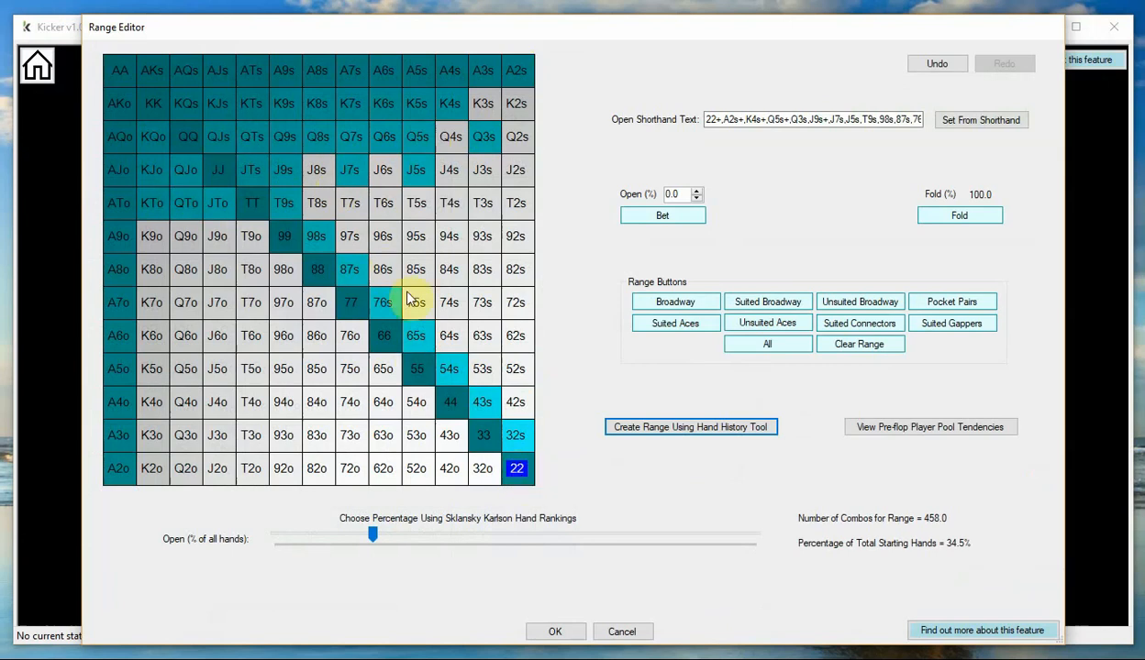
pyautogui.click(483, 137)
pyautogui.click(417, 170)
pyautogui.click(357, 172)
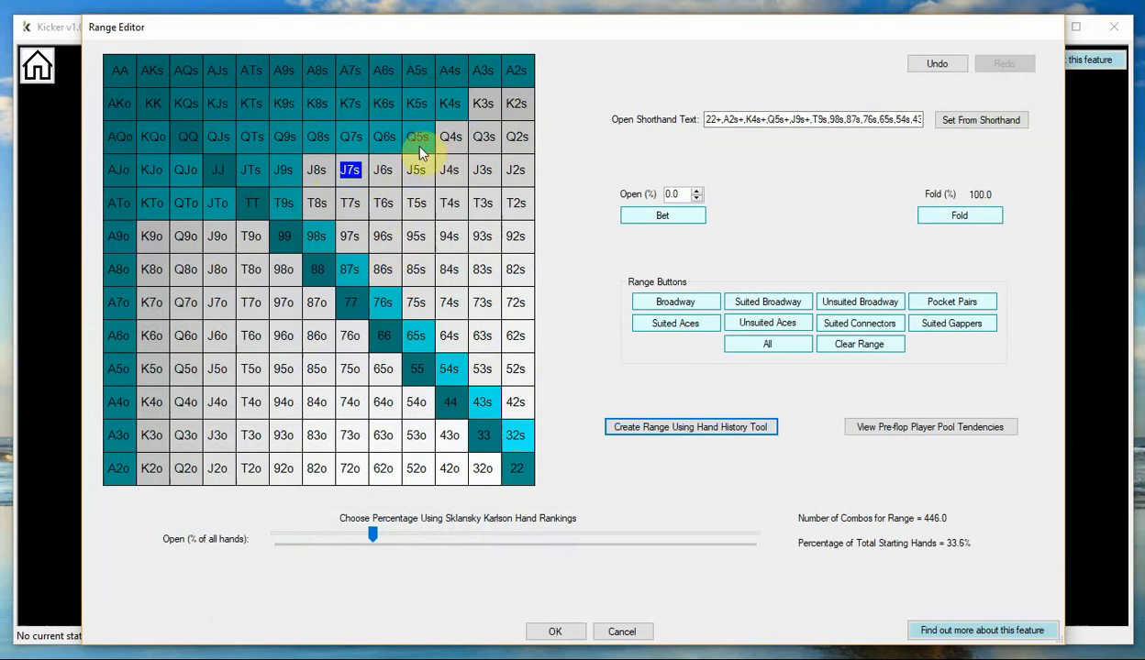
pyautogui.click(222, 201)
pyautogui.click(186, 199)
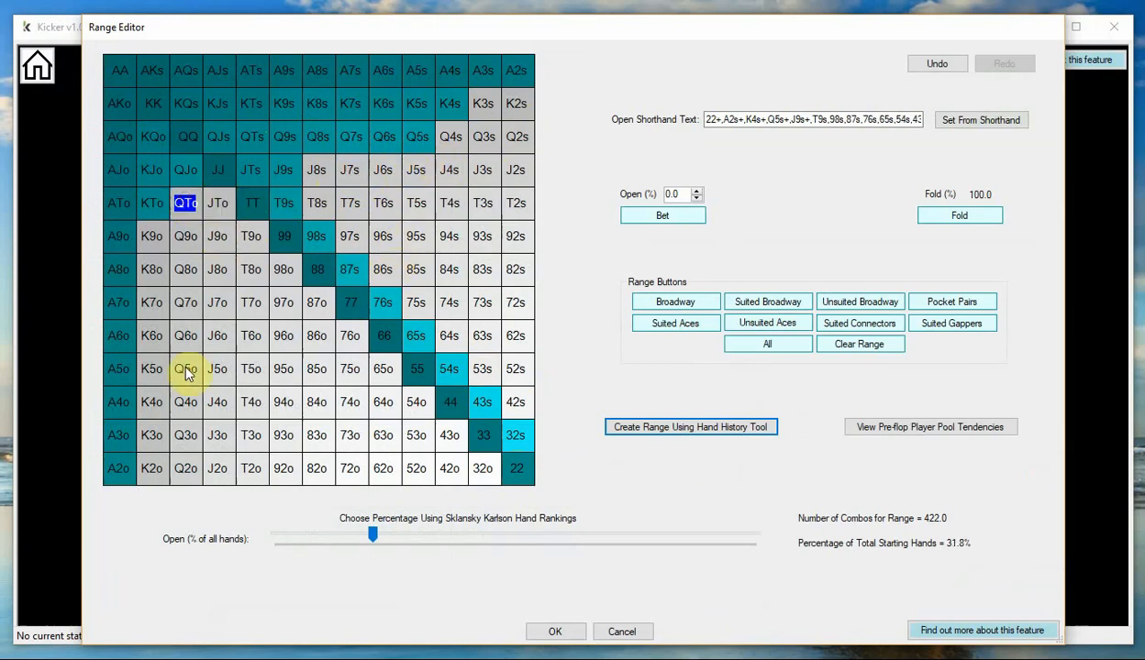
# Step: Remove the offsuit aces A6o, A7o, A8o and A9o from the opening range
pyautogui.click(118, 335)
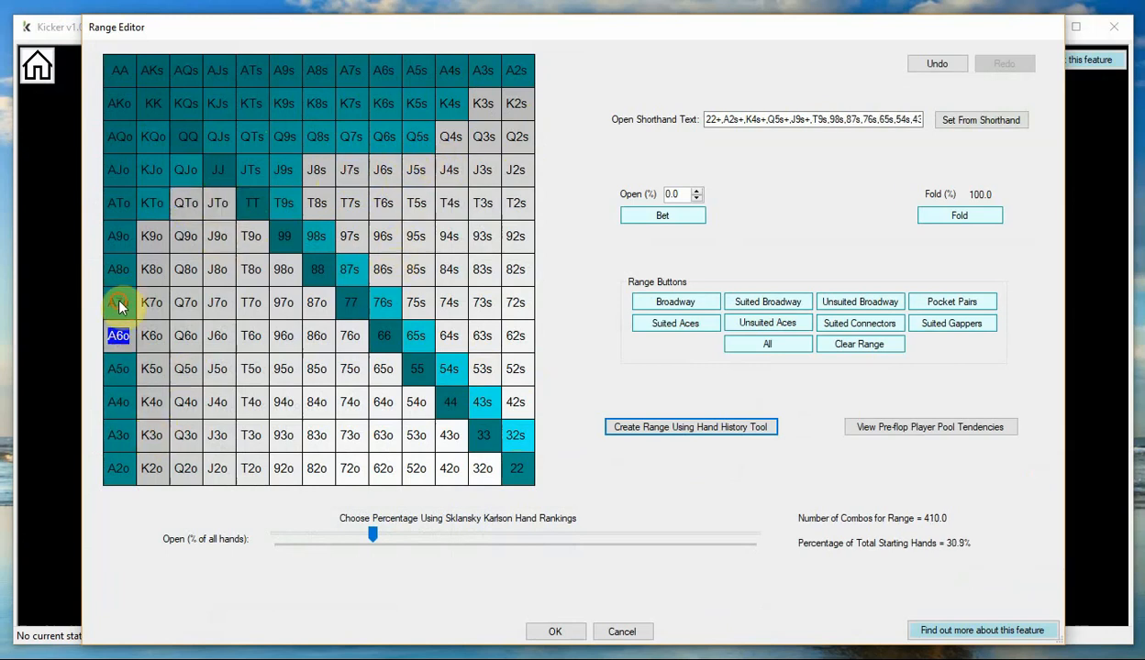
pyautogui.click(119, 302)
pyautogui.click(119, 267)
pyautogui.click(119, 240)
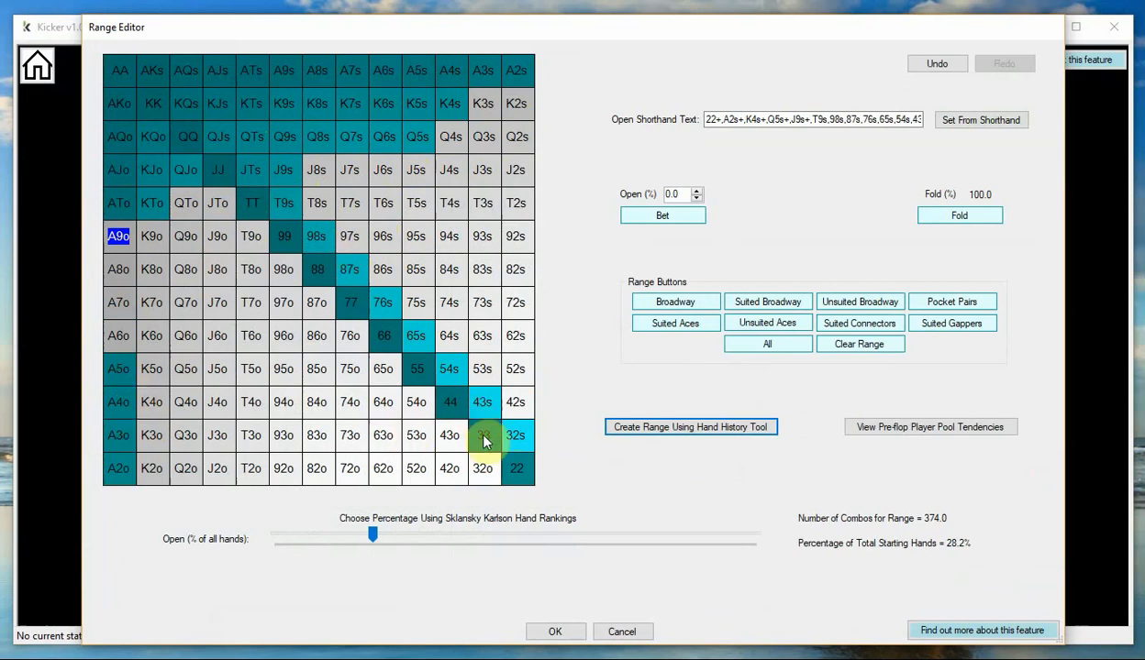
# Step: Remove 22 and 32s from the opening range and save it for the Button
pyautogui.click(515, 466)
pyautogui.click(515, 435)
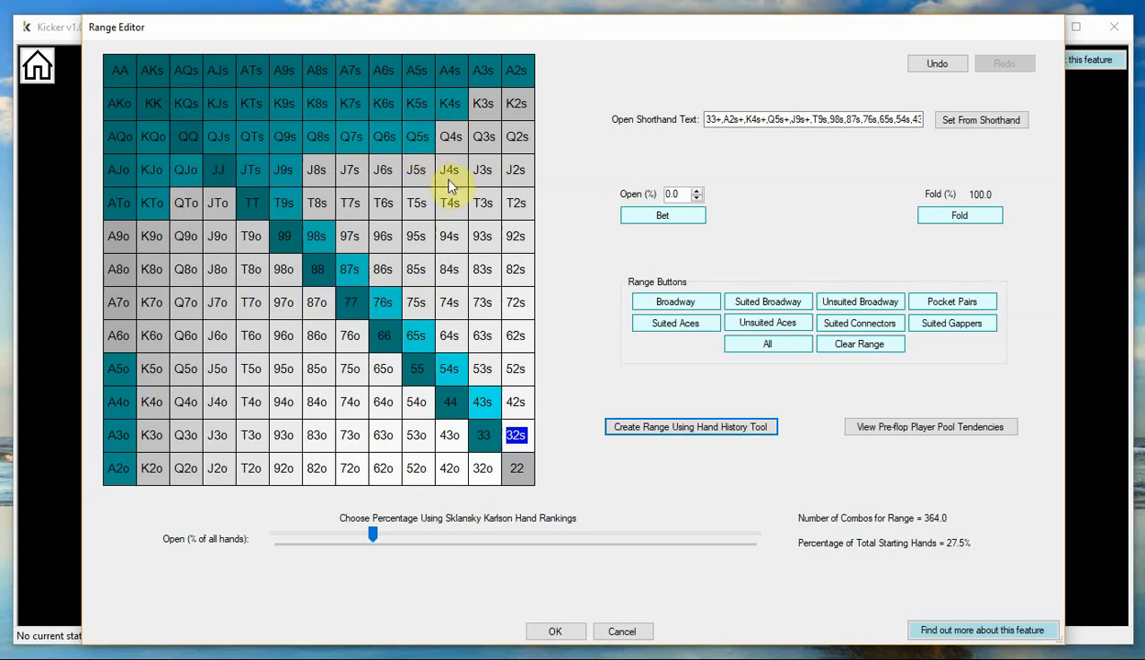
pyautogui.click(576, 631)
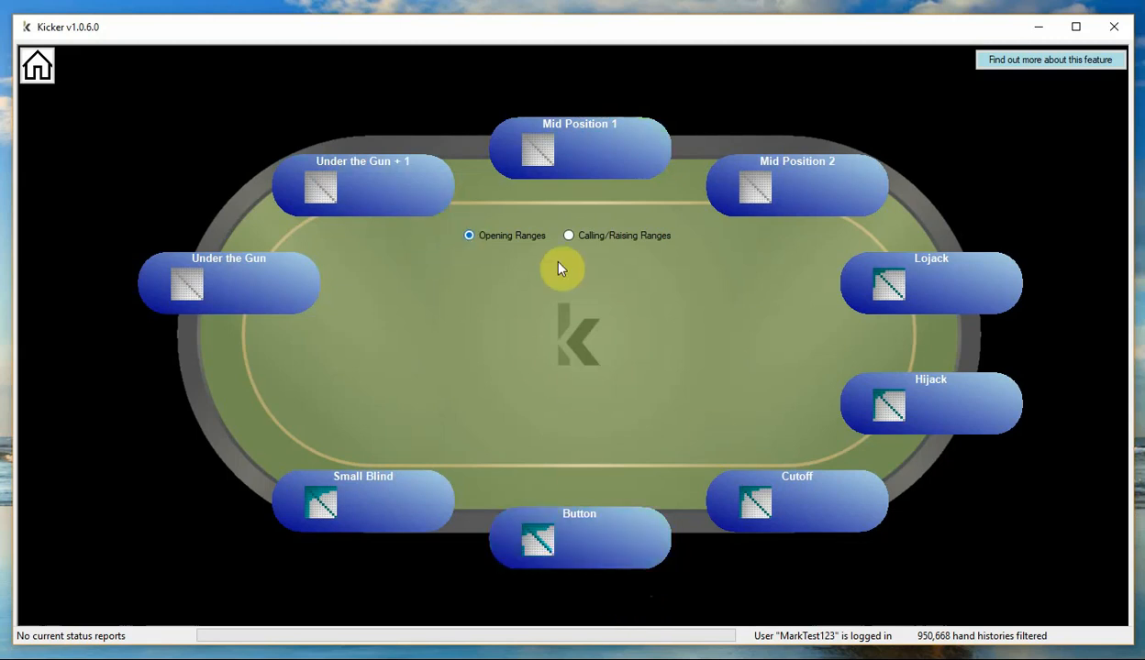
# Step: Switch to the calling/raising ranges and set the villain position to Button
pyautogui.click(570, 237)
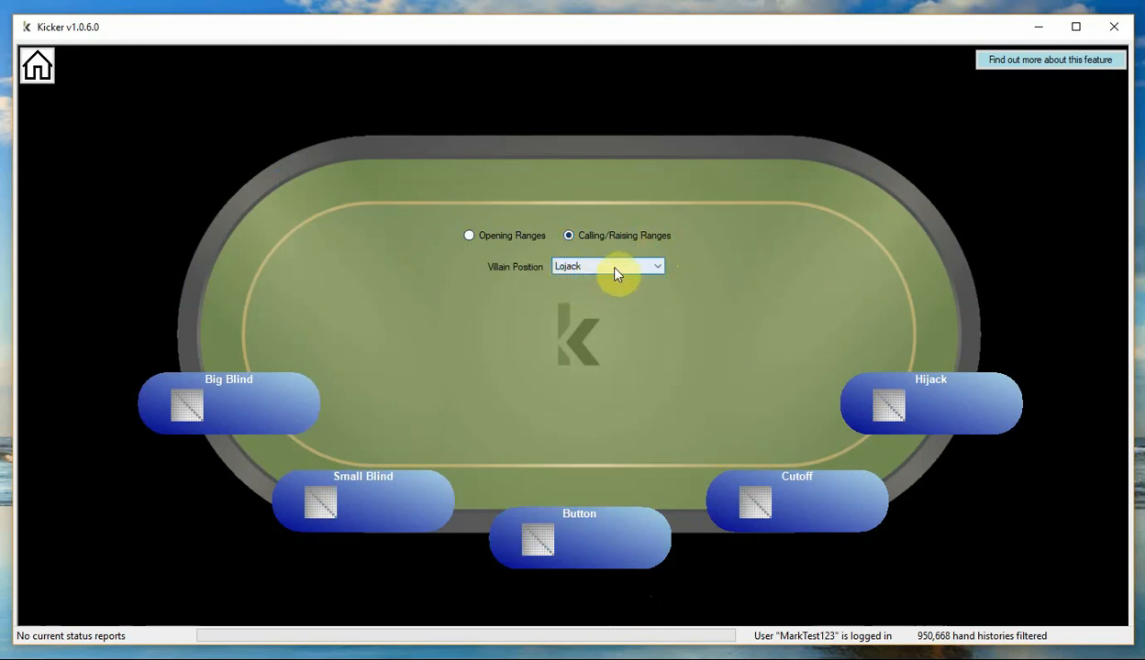
pyautogui.click(660, 262)
pyautogui.click(660, 263)
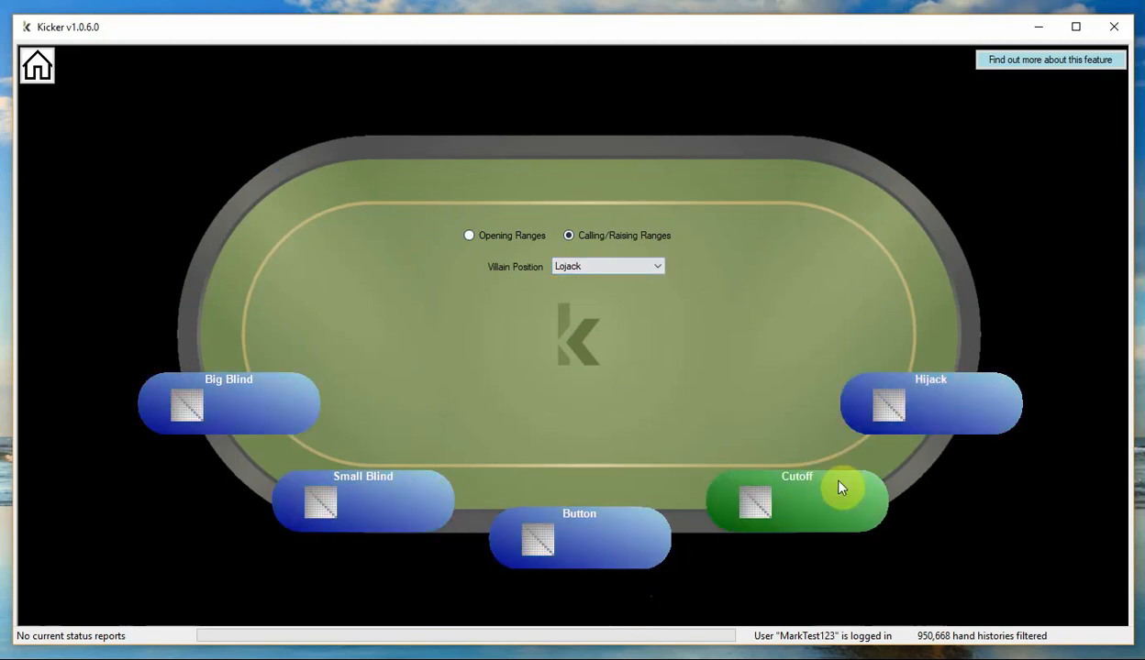
pyautogui.click(656, 266)
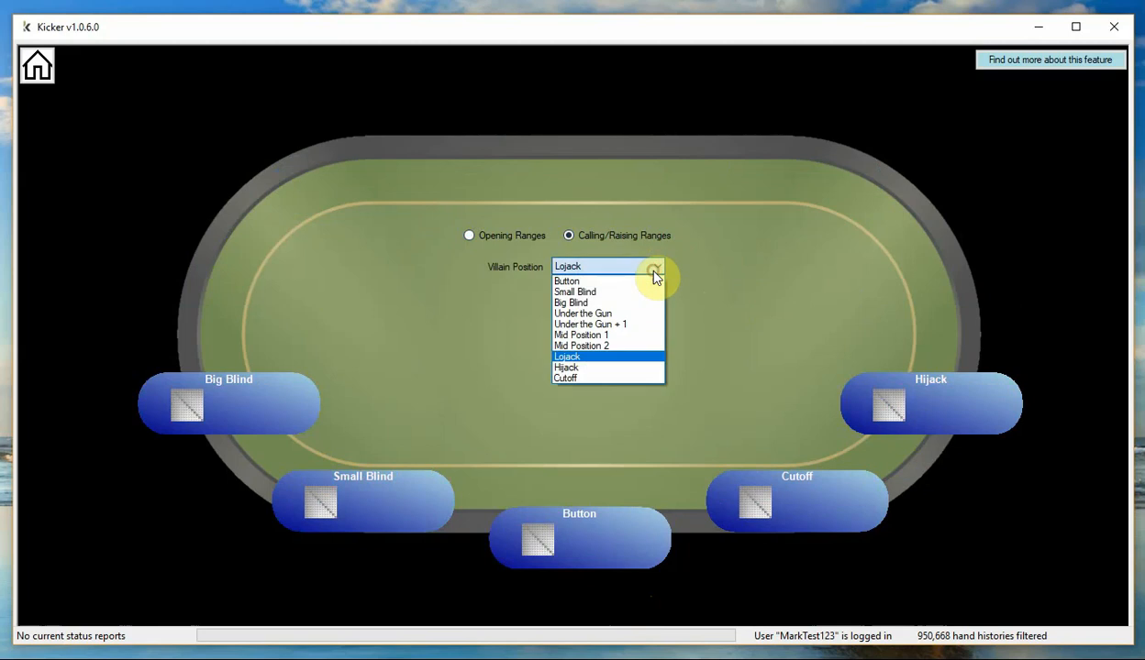
pyautogui.click(589, 282)
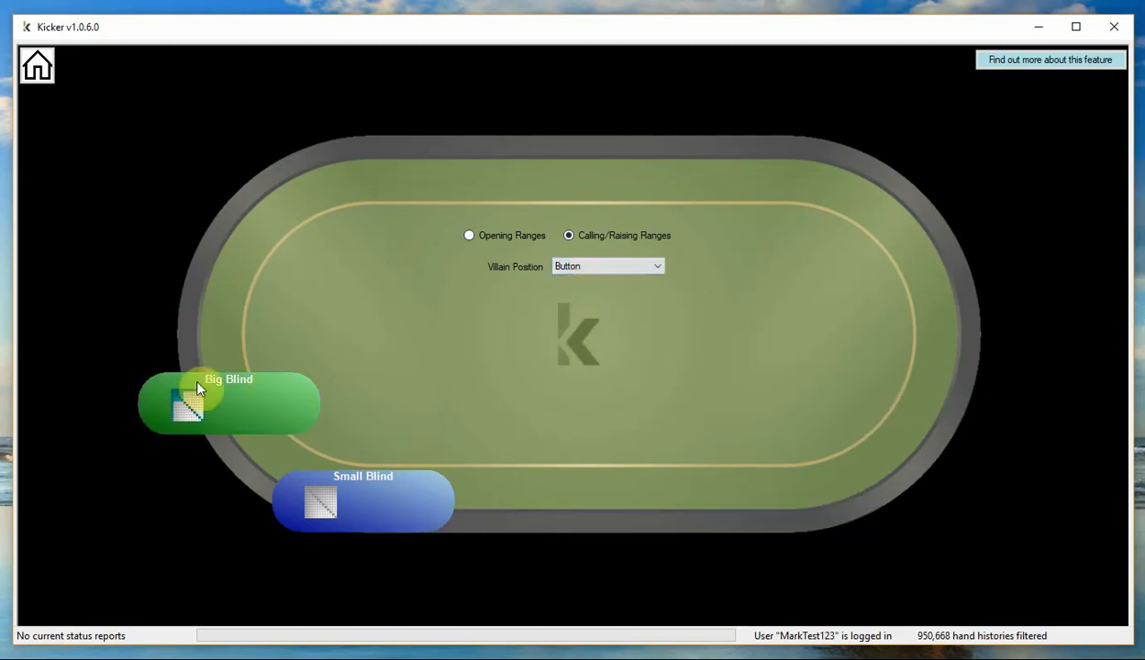
# Step: Open the Small Blind's range against the Button and set about 34.5% of hands to continue, with about 4.7% raising
pyautogui.click(392, 504)
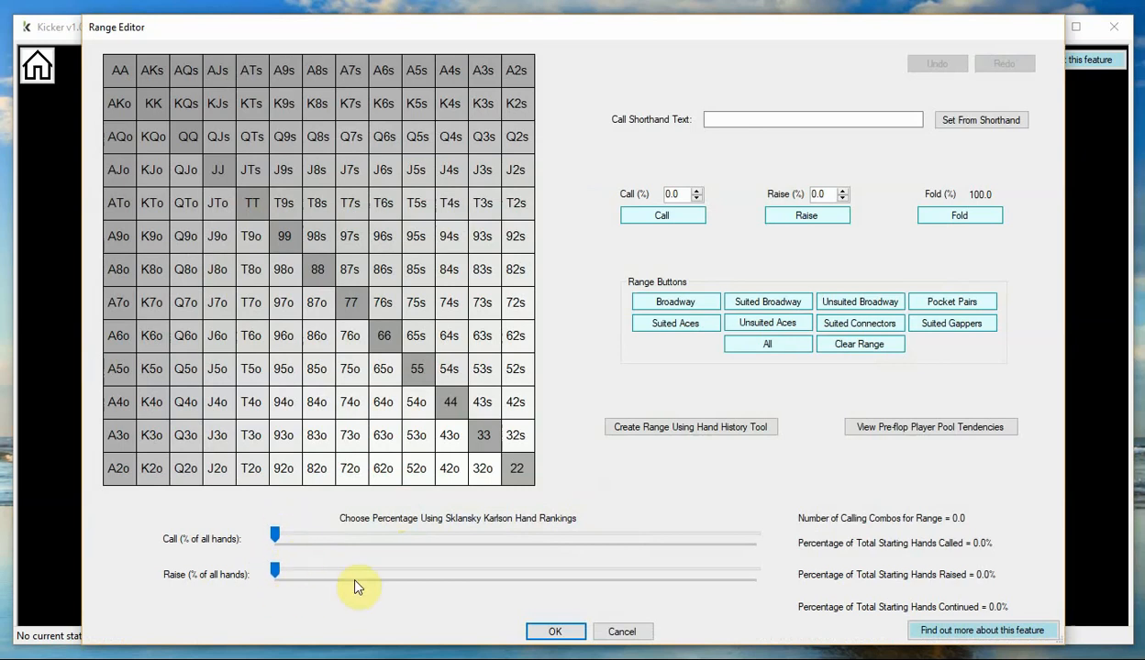
pyautogui.moveTo(276, 536); pyautogui.dragTo(437, 539)
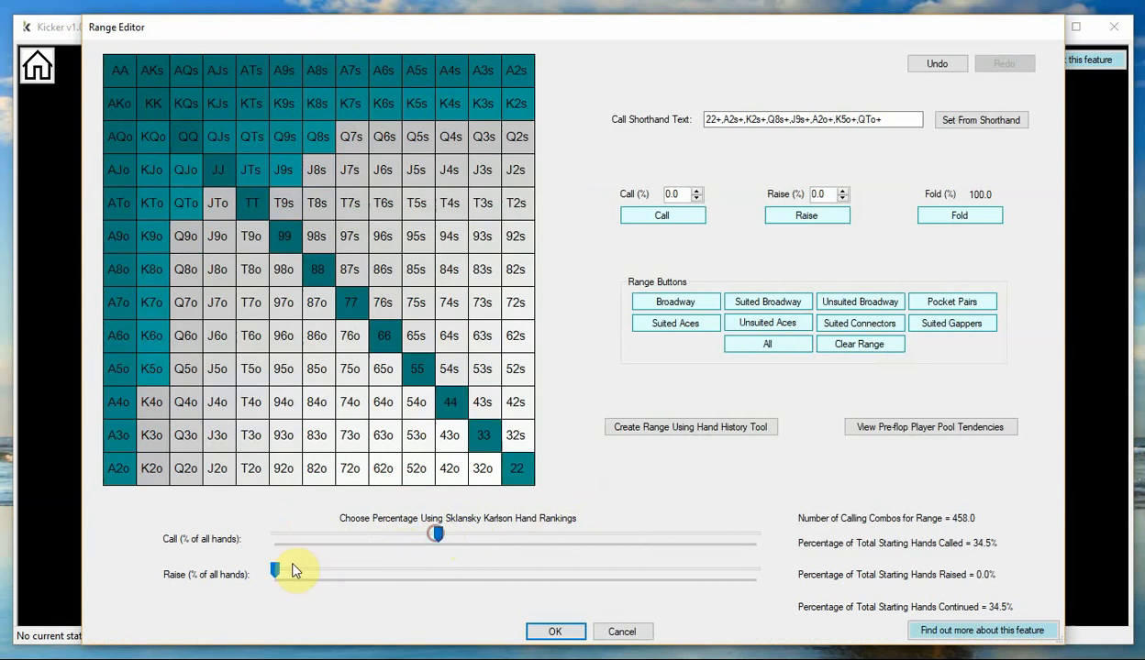
pyautogui.moveTo(277, 569); pyautogui.dragTo(299, 571)
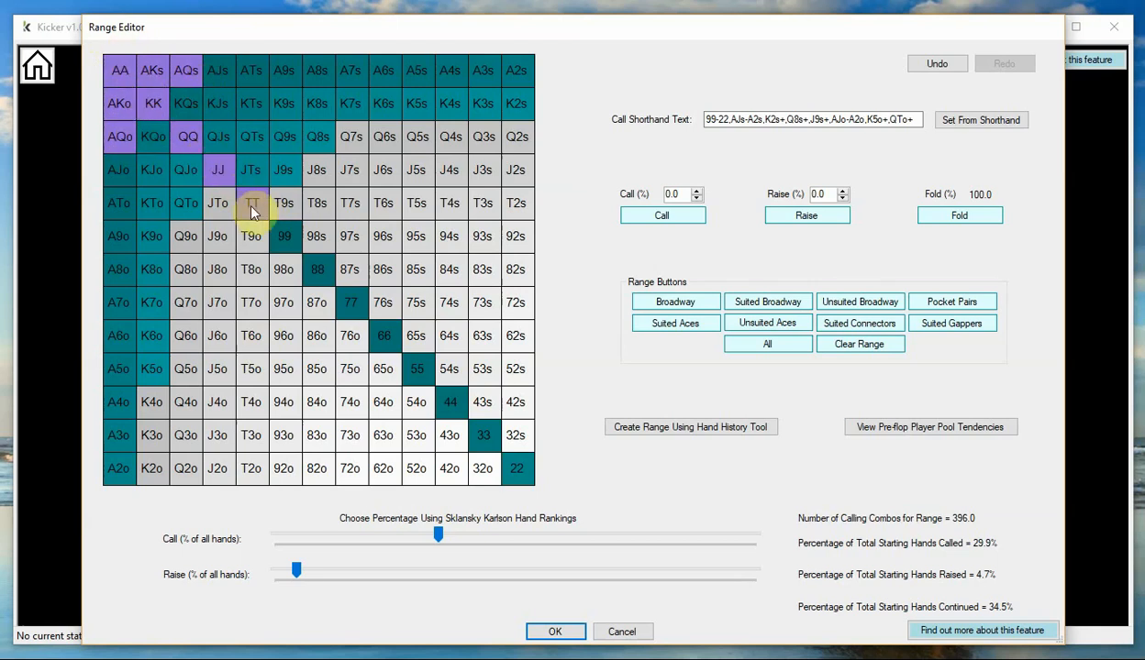
# Step: Give AA a mixed strategy of 25% call and 75% raise
pyautogui.click(116, 79)
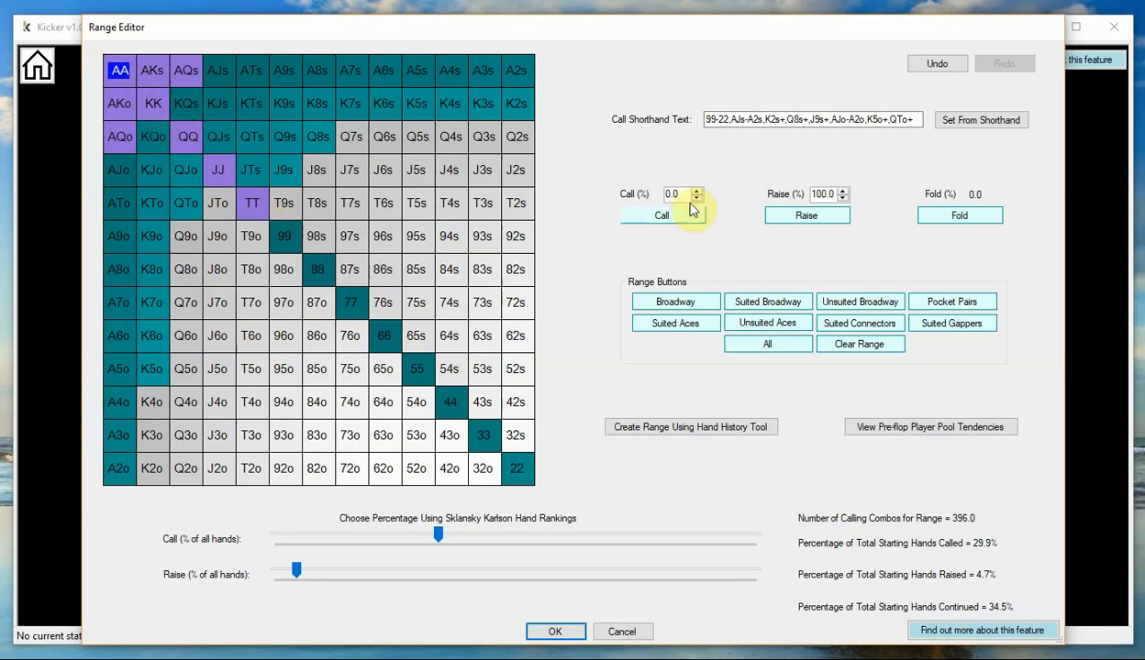
pyautogui.click(842, 198)
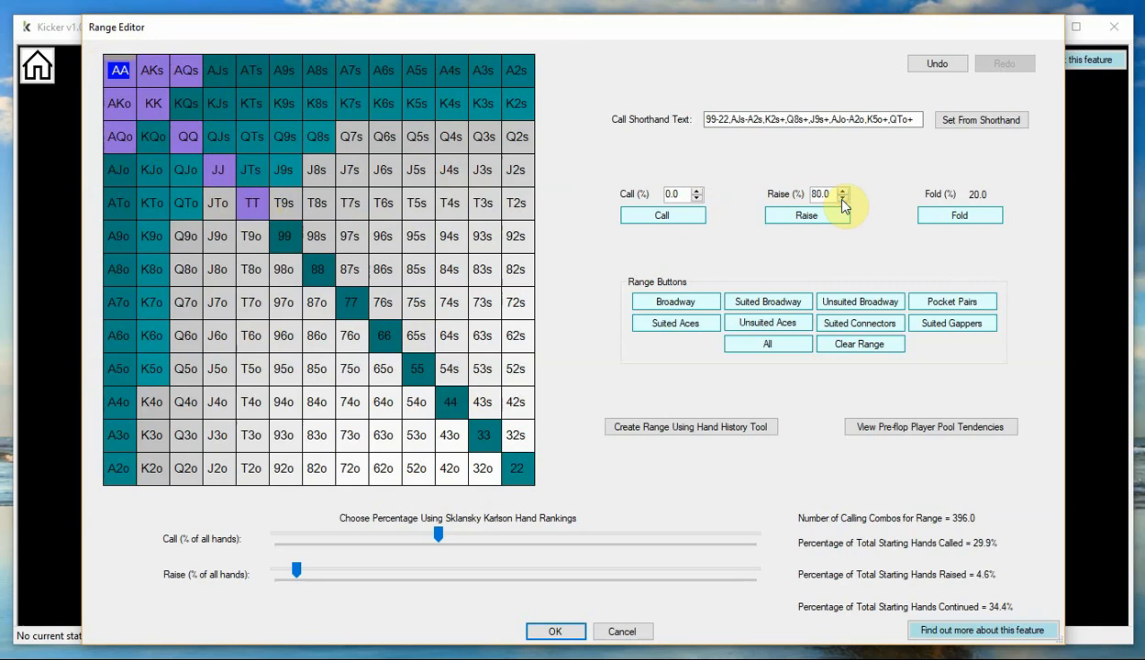
pyautogui.click(697, 192)
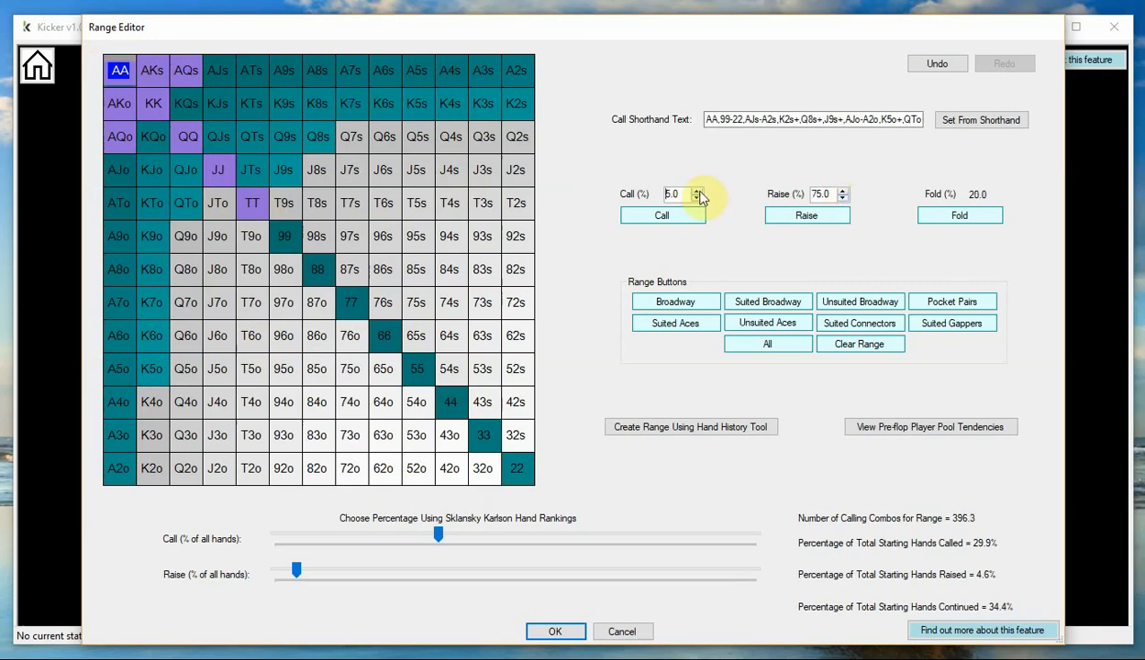
pyautogui.click(697, 191)
pyautogui.click(698, 192)
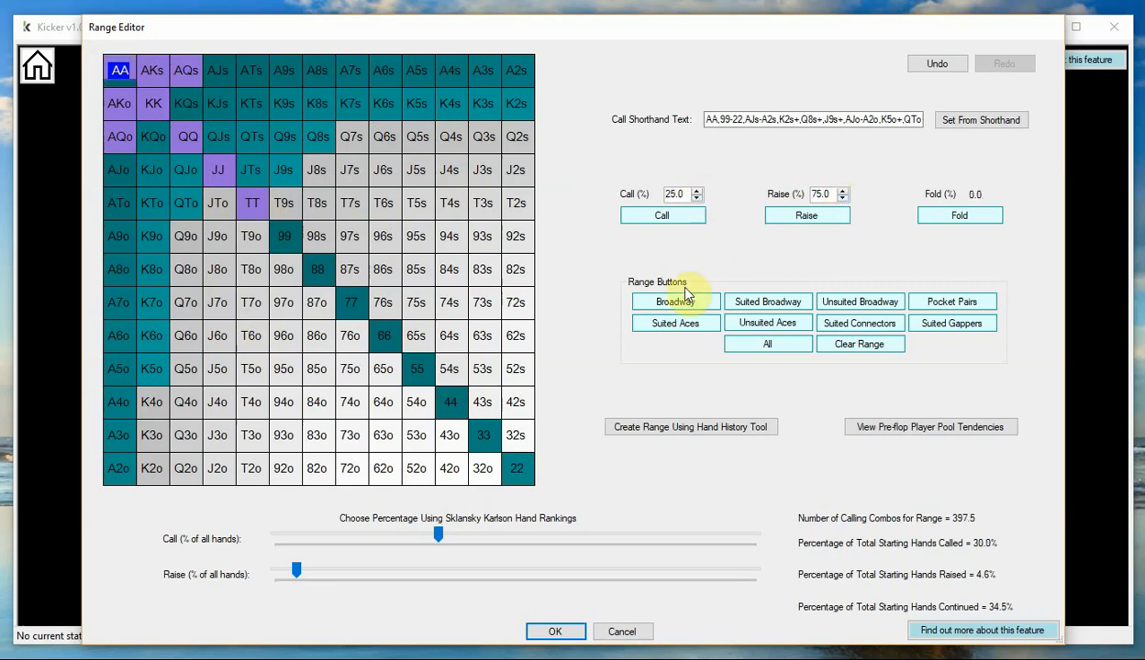
pyautogui.click(119, 83)
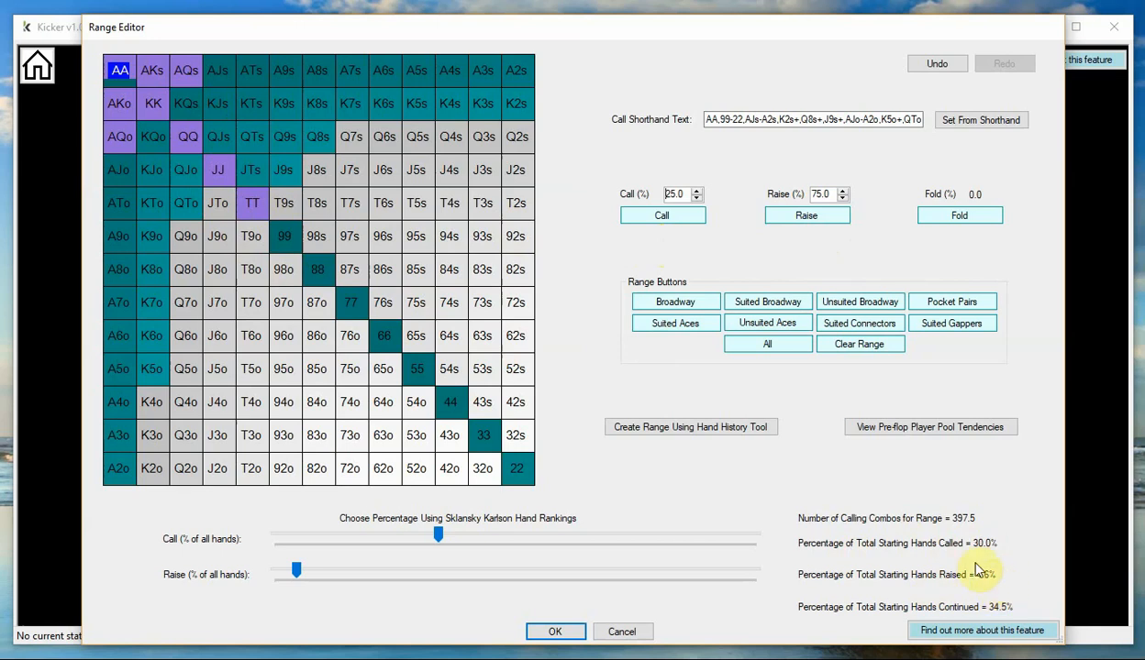
# Step: View the pre-flop player pool tendencies, then cancel the Small Blind range edits
pyautogui.click(943, 431)
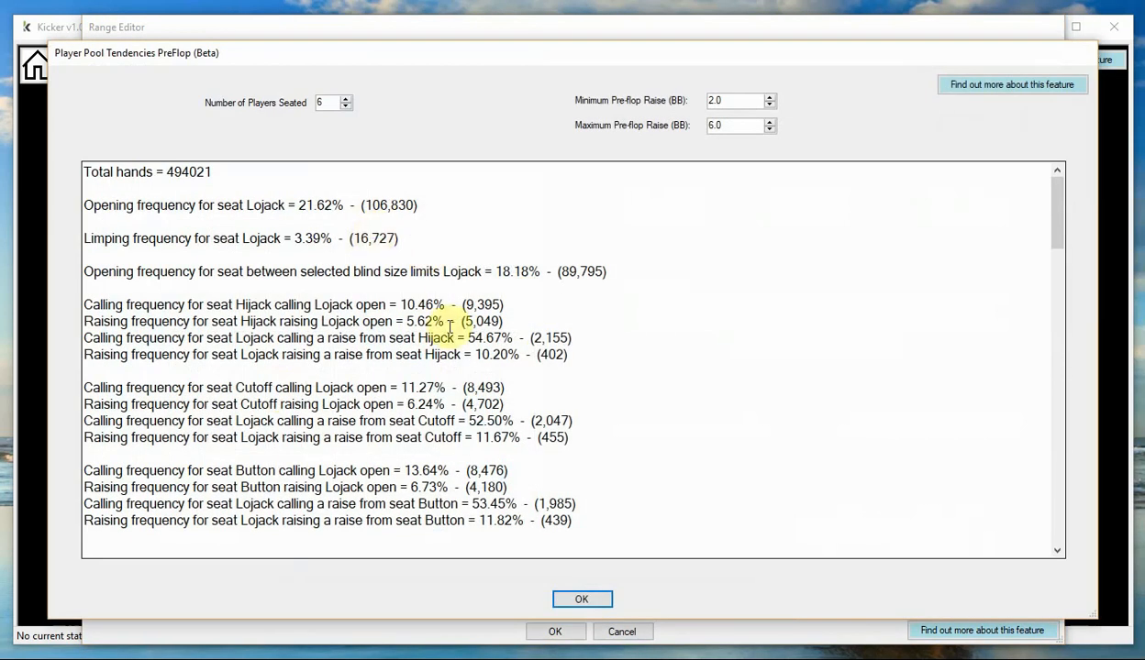
pyautogui.click(601, 601)
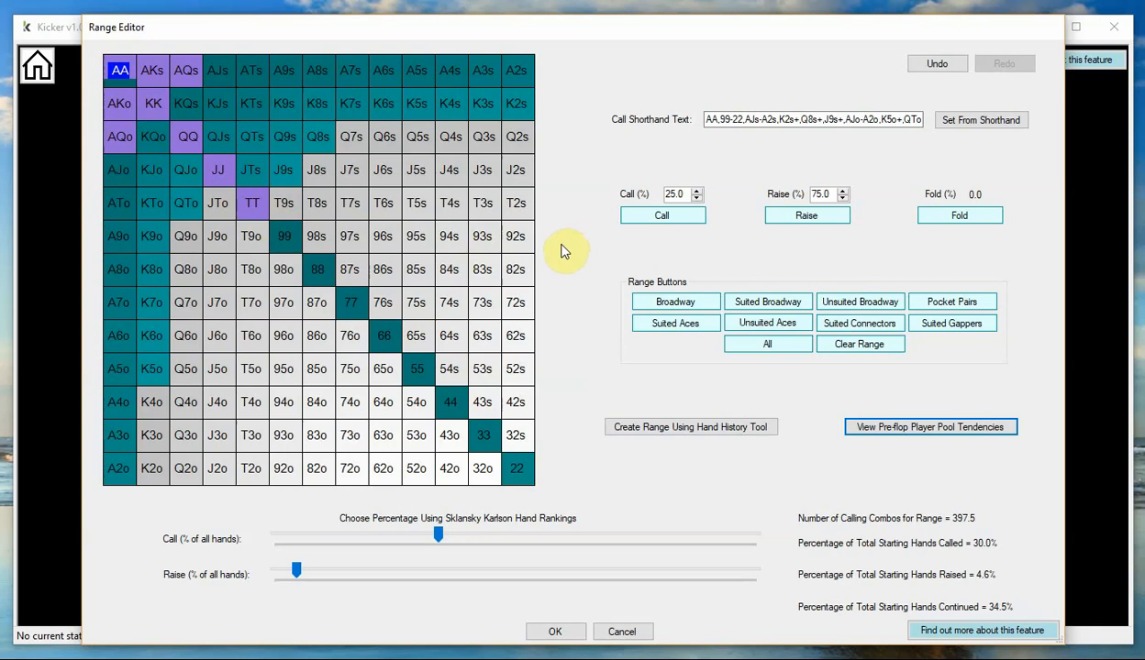
pyautogui.click(631, 633)
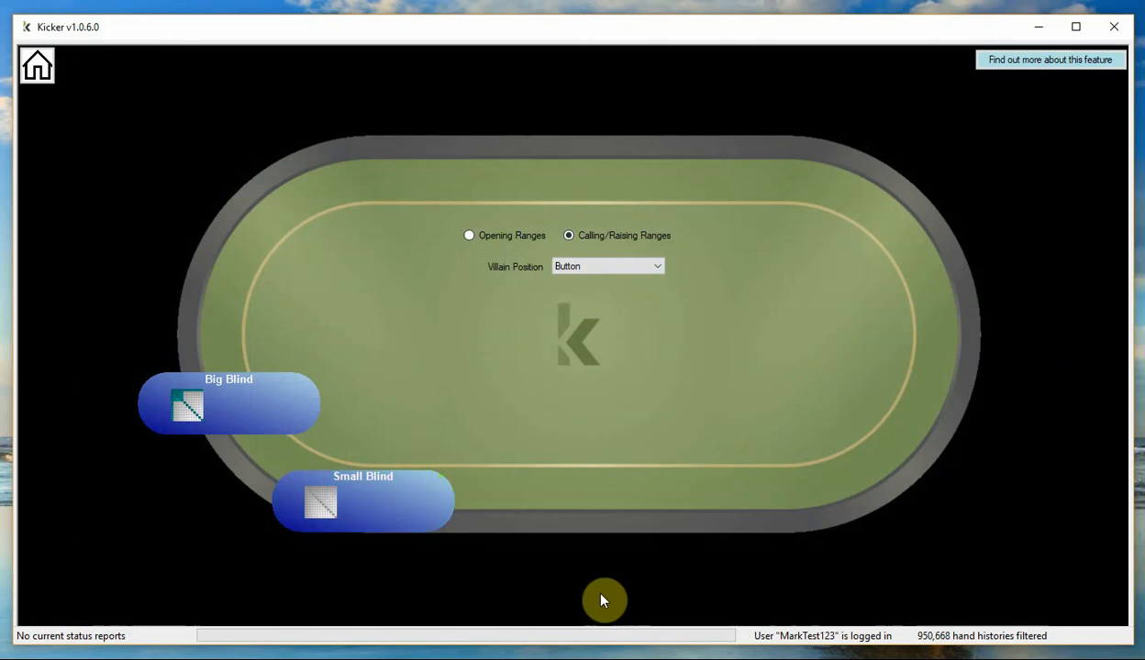
# Step: Return to the home screen and start a new scenario with random flop cards
pyautogui.click(37, 66)
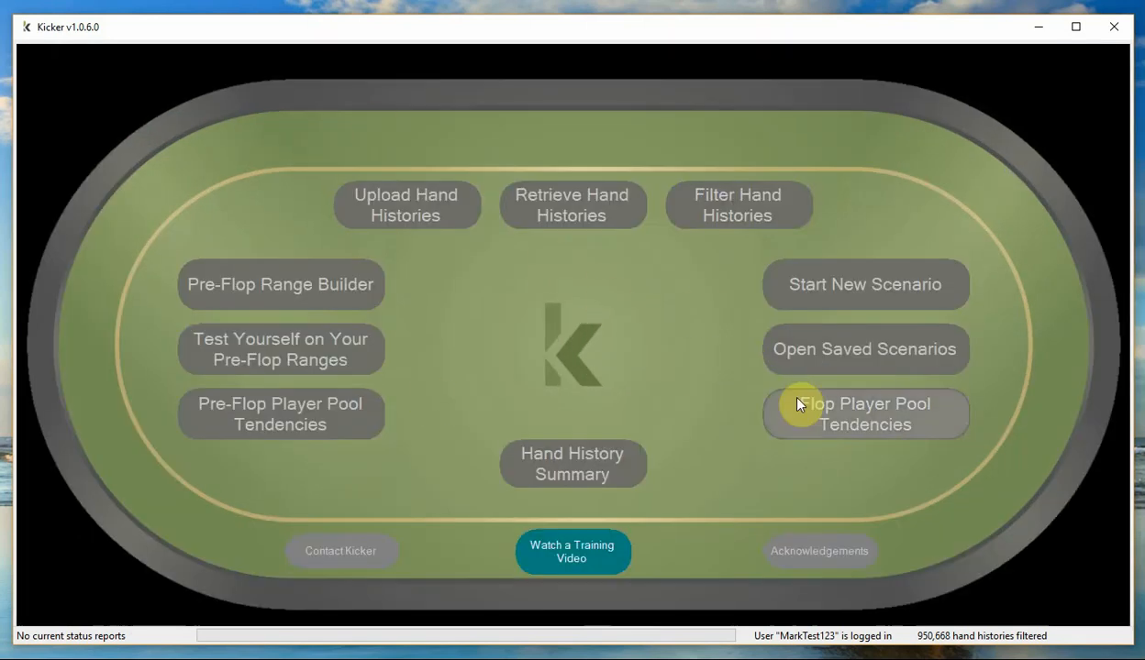
pyautogui.click(886, 287)
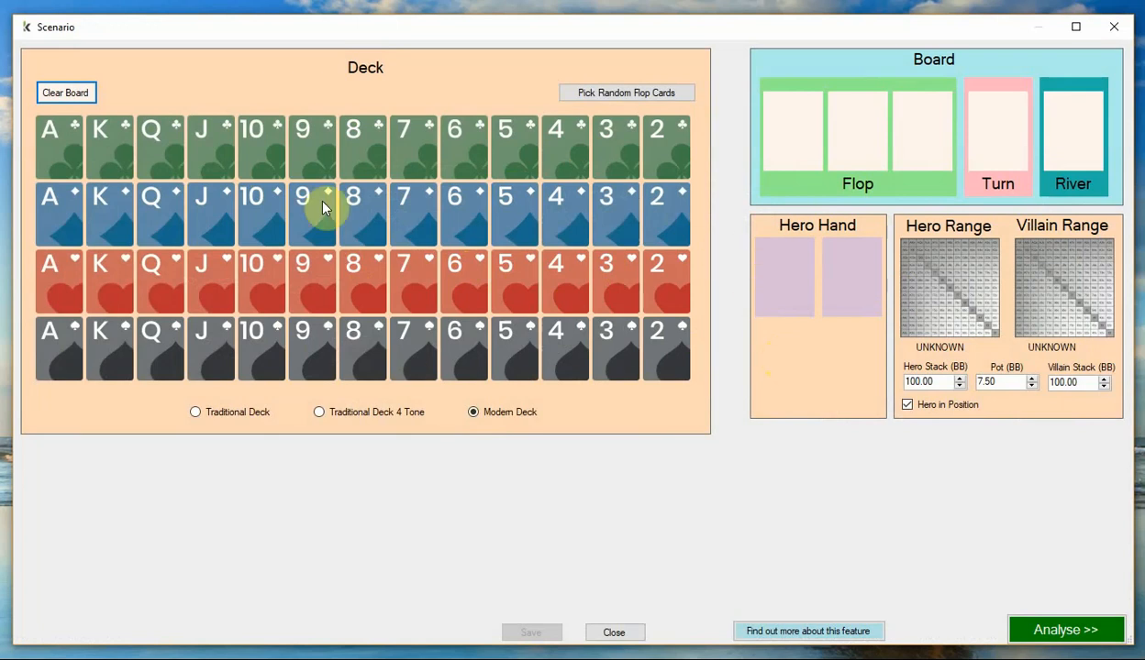
pyautogui.click(615, 100)
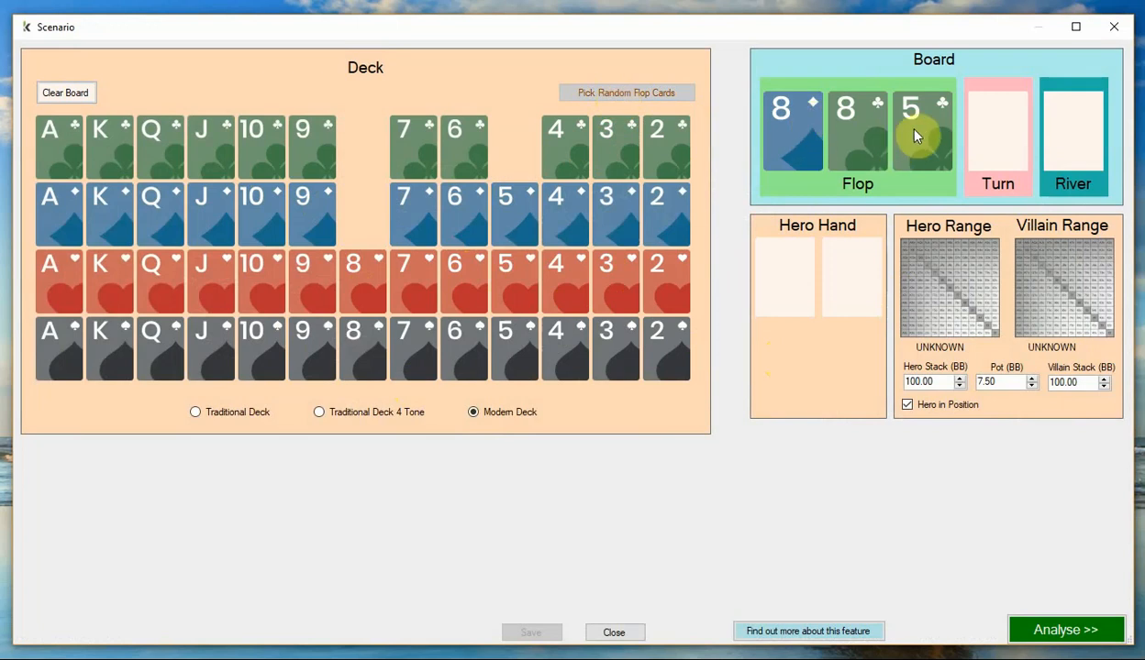
# Step: Set the hero hand to the jack of hearts and the jack of spades
pyautogui.click(213, 282)
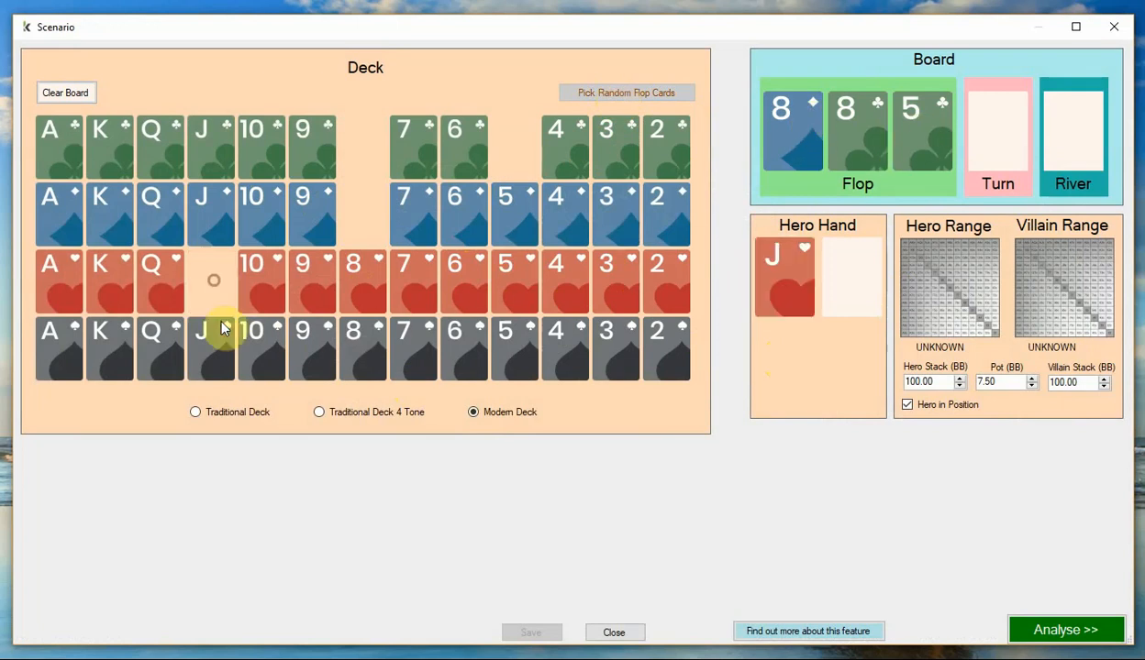
pyautogui.click(216, 332)
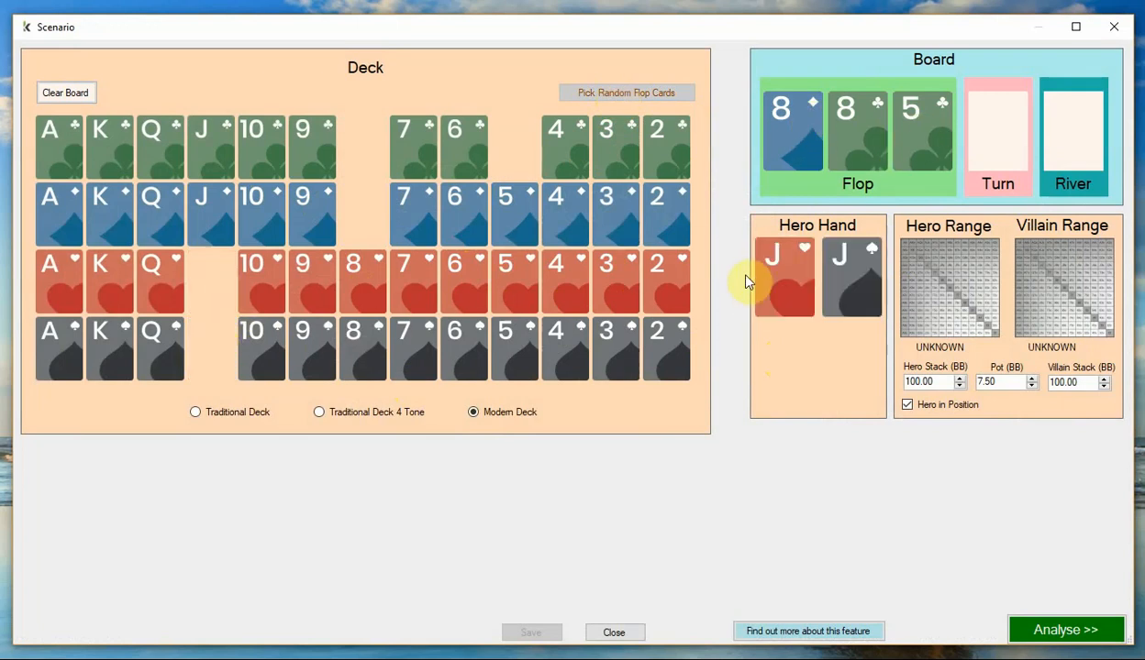
pyautogui.click(907, 405)
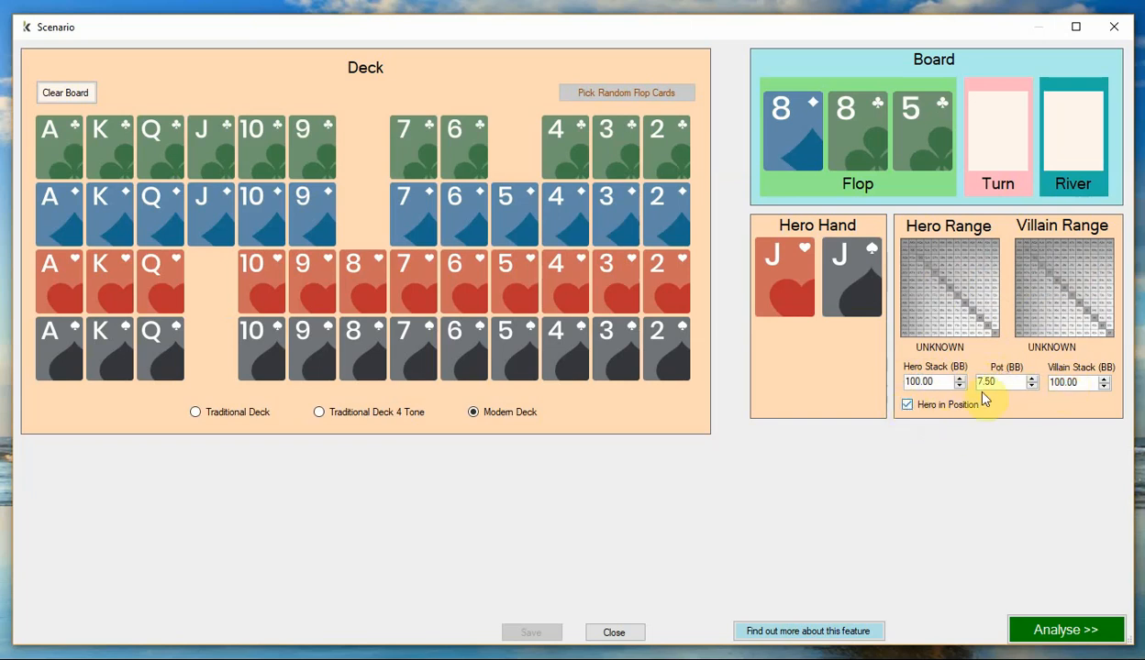
# Step: Open the hero range selection and expand the 10-handed opening and calling ranges, including those against a Cutoff villain
pyautogui.click(949, 292)
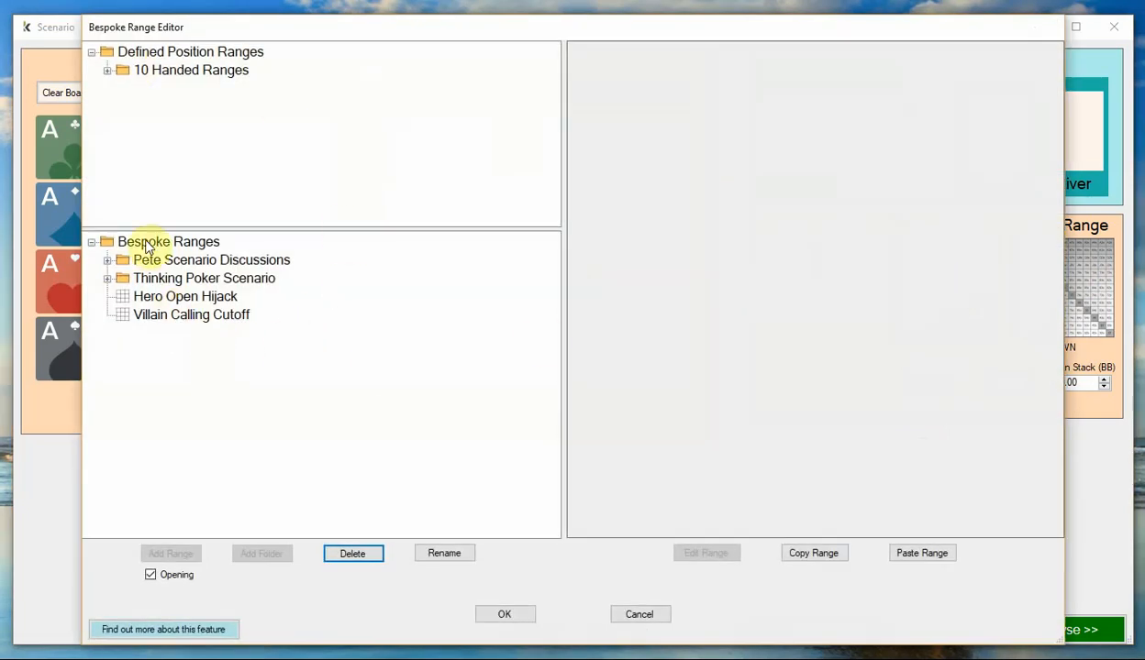
pyautogui.click(108, 71)
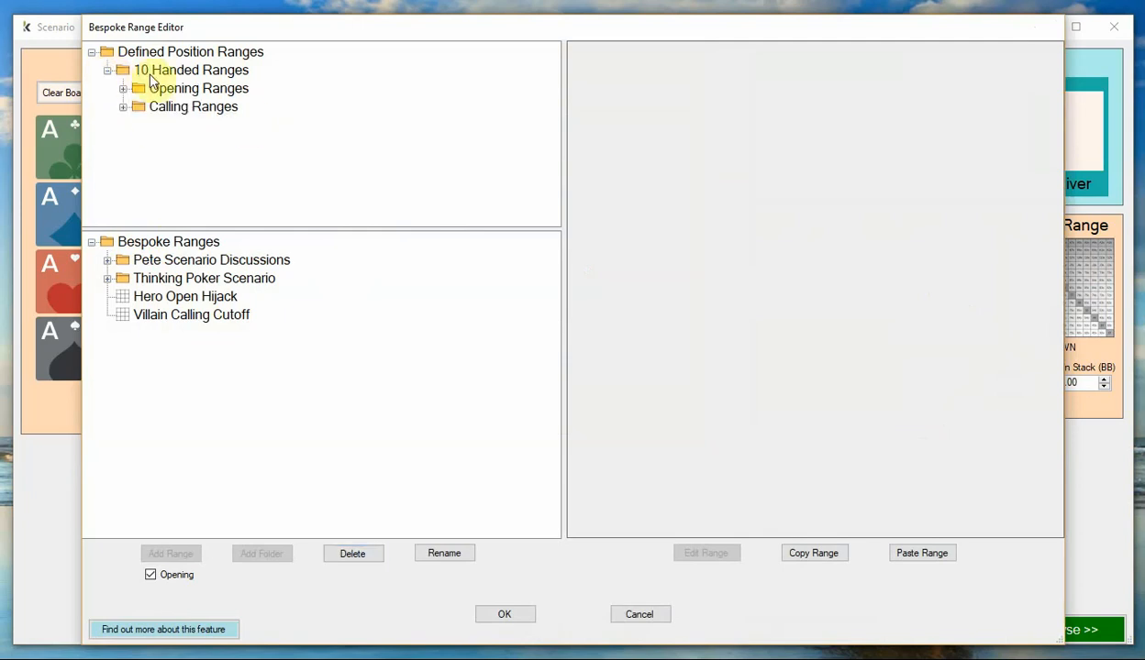
pyautogui.click(123, 88)
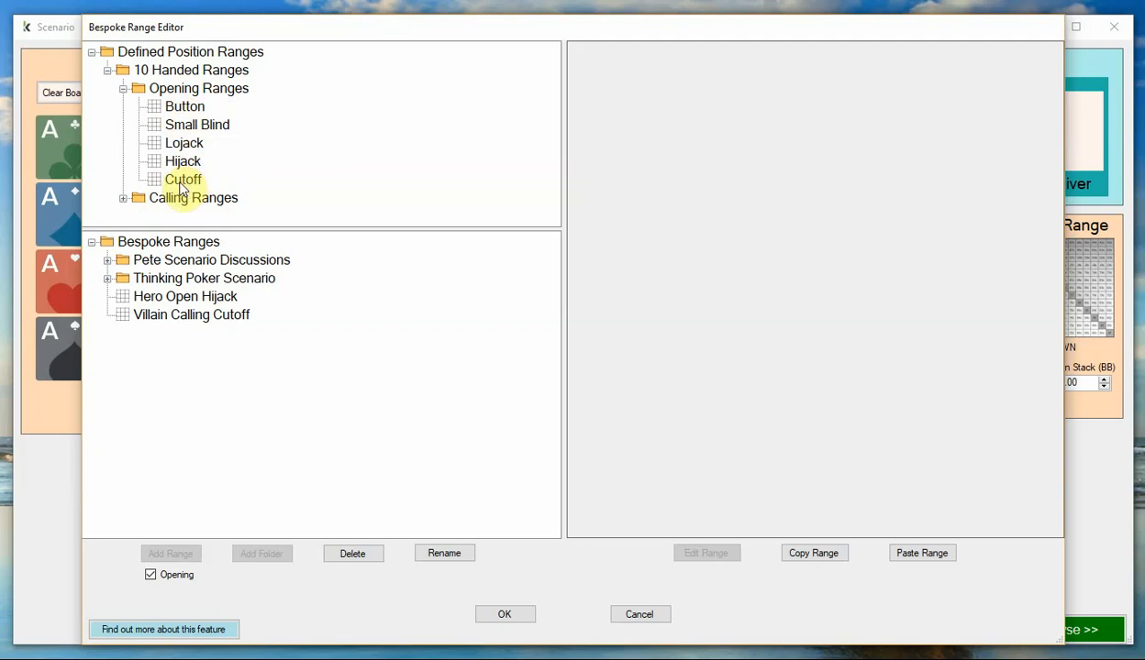
pyautogui.click(124, 199)
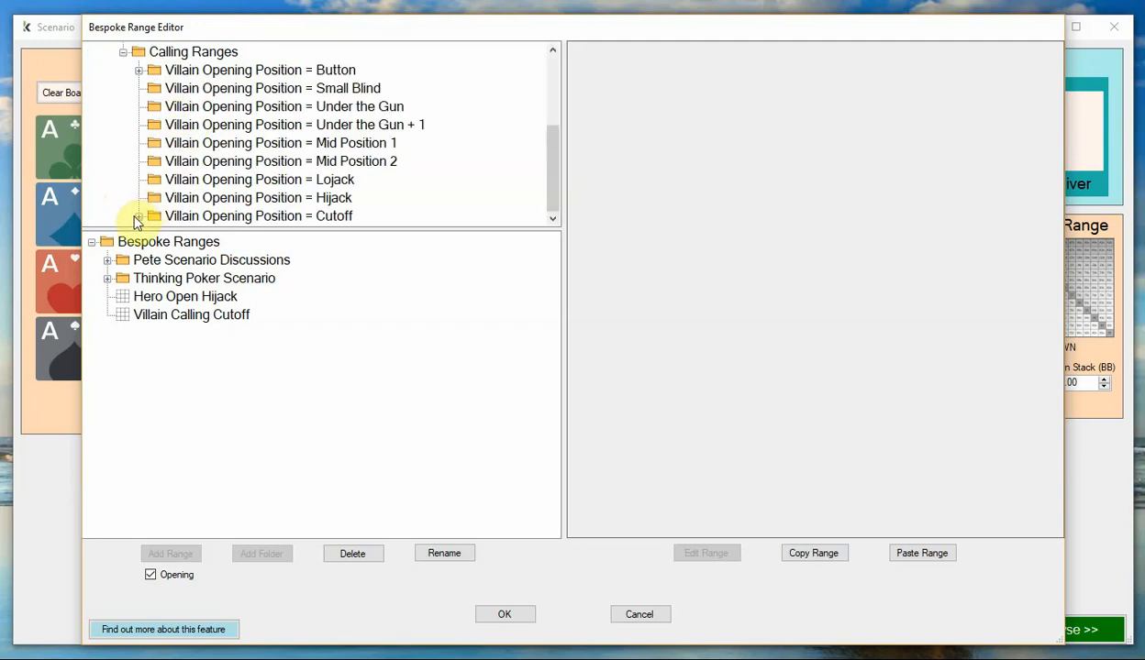
pyautogui.click(137, 217)
pyautogui.scroll(4, 220, 147)
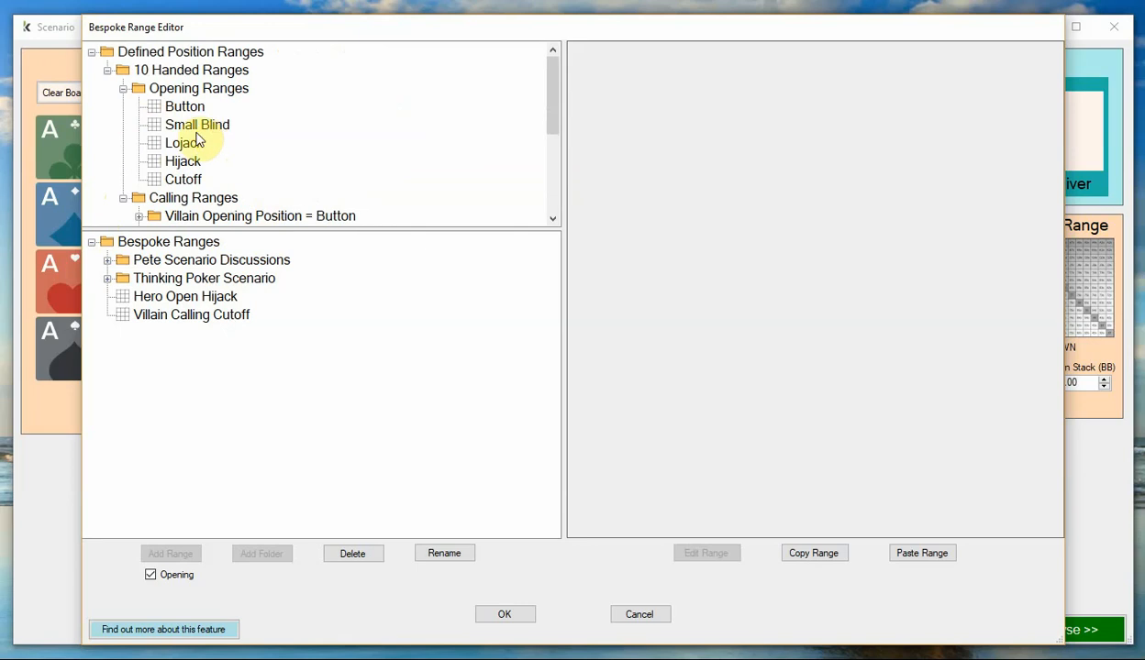
# Step: Preview the 10-handed Small Blind opening range and copy the Button opening range
pyautogui.click(177, 106)
pyautogui.click(195, 126)
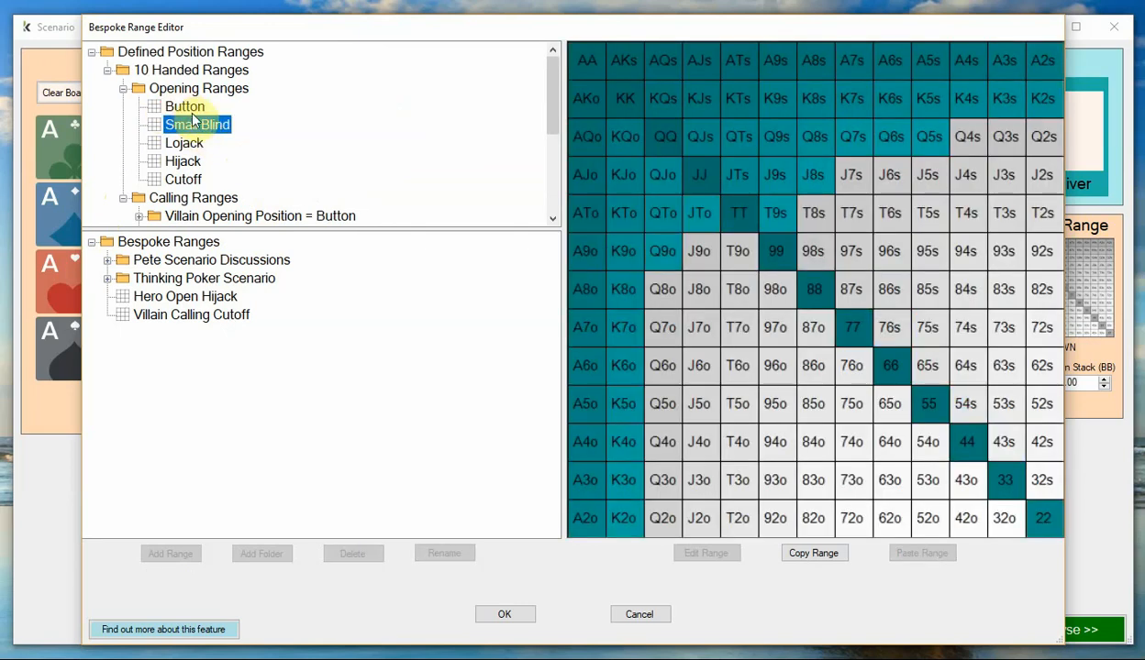
pyautogui.click(186, 108)
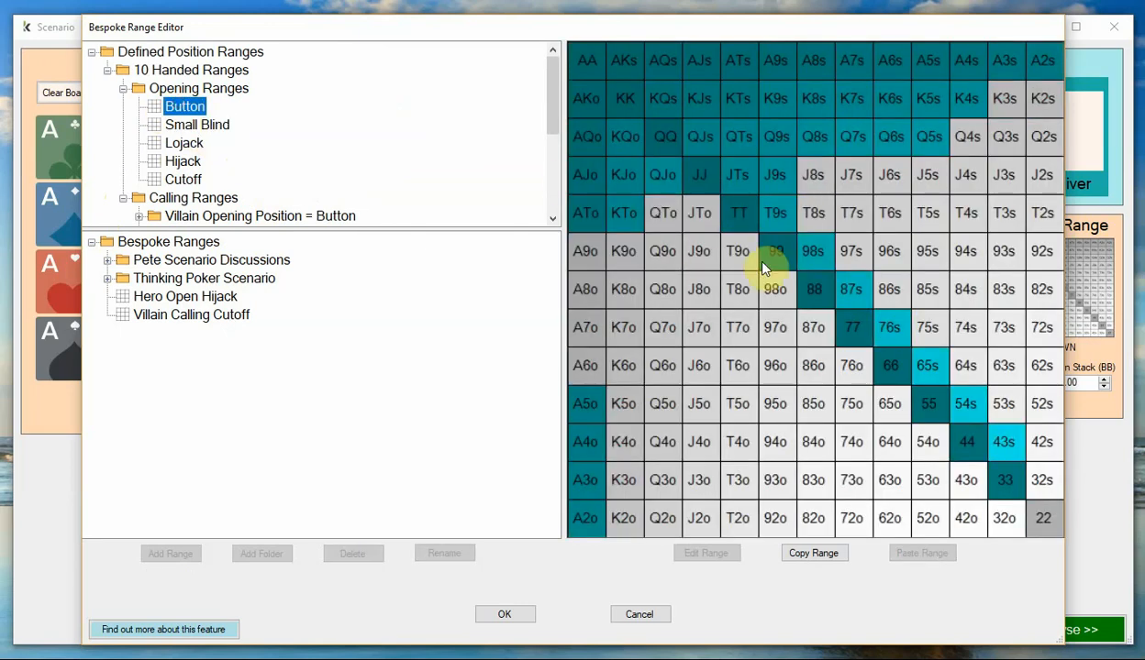
pyautogui.click(835, 555)
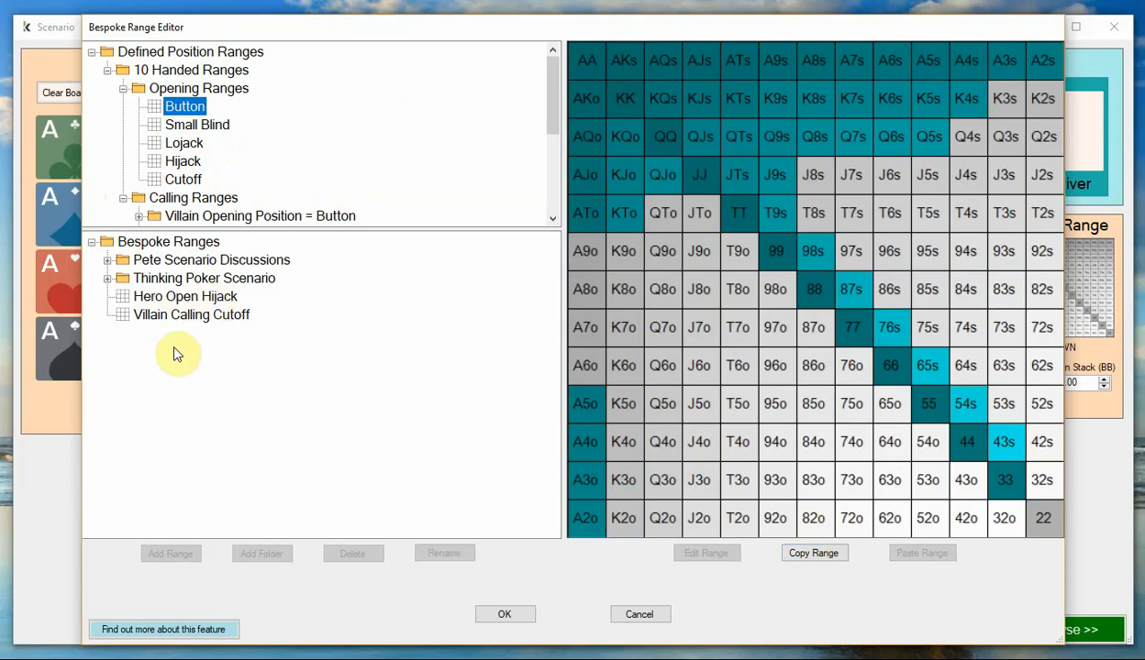
# Step: Assign the 10-handed Button opening range as the hero range
pyautogui.click(149, 244)
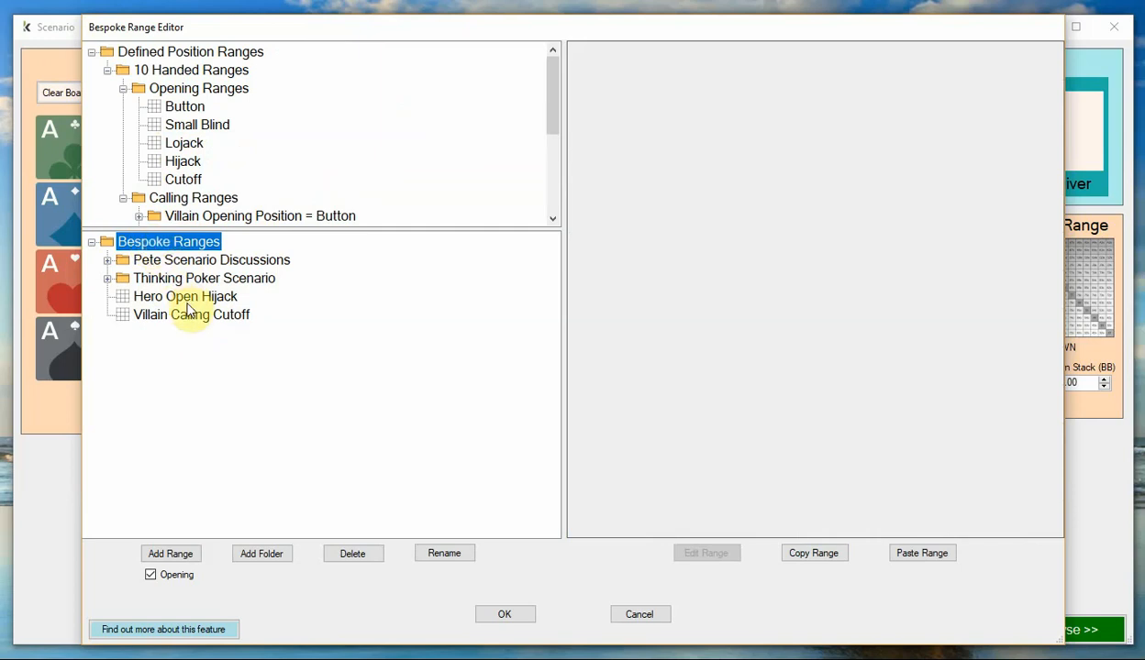
pyautogui.click(184, 108)
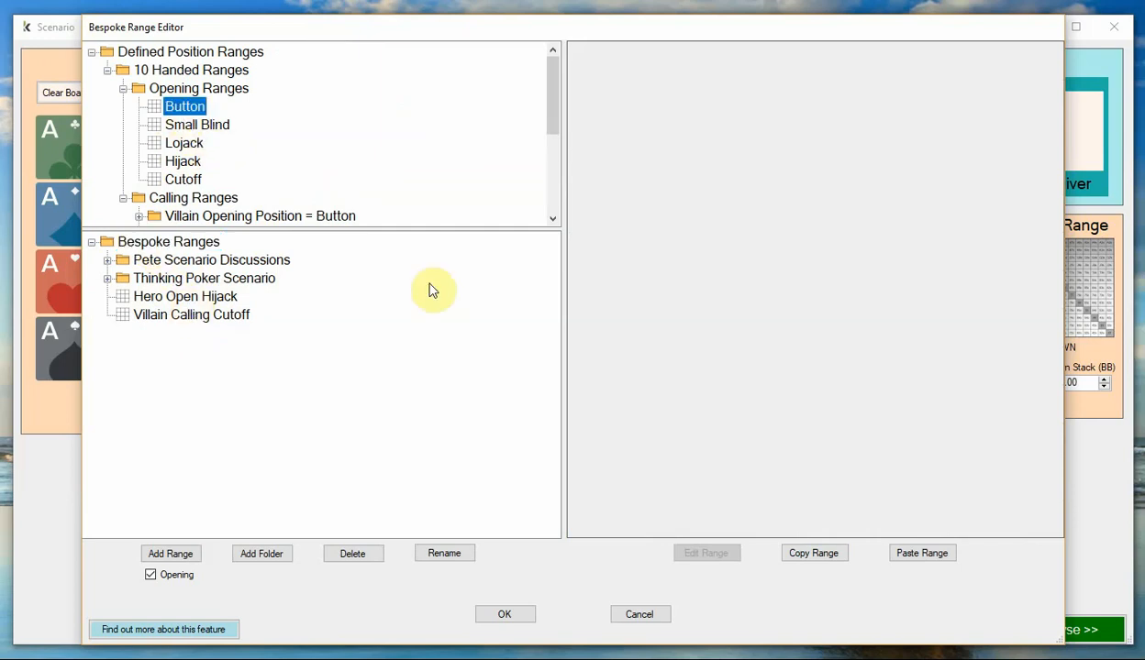
pyautogui.click(177, 126)
pyautogui.click(179, 108)
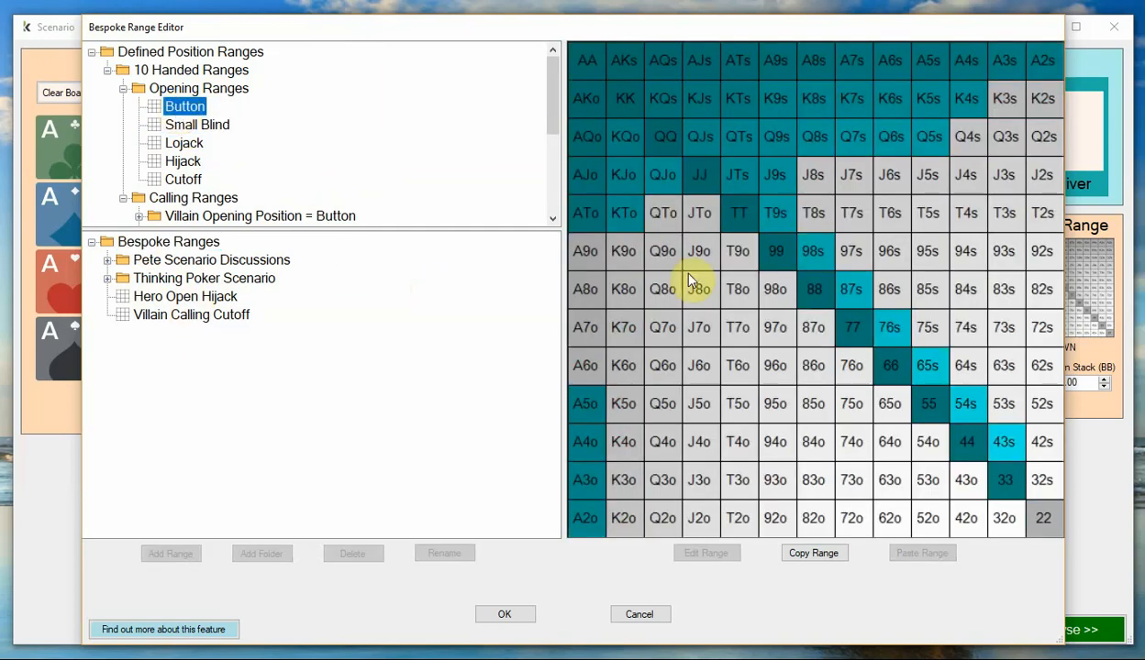
pyautogui.click(511, 614)
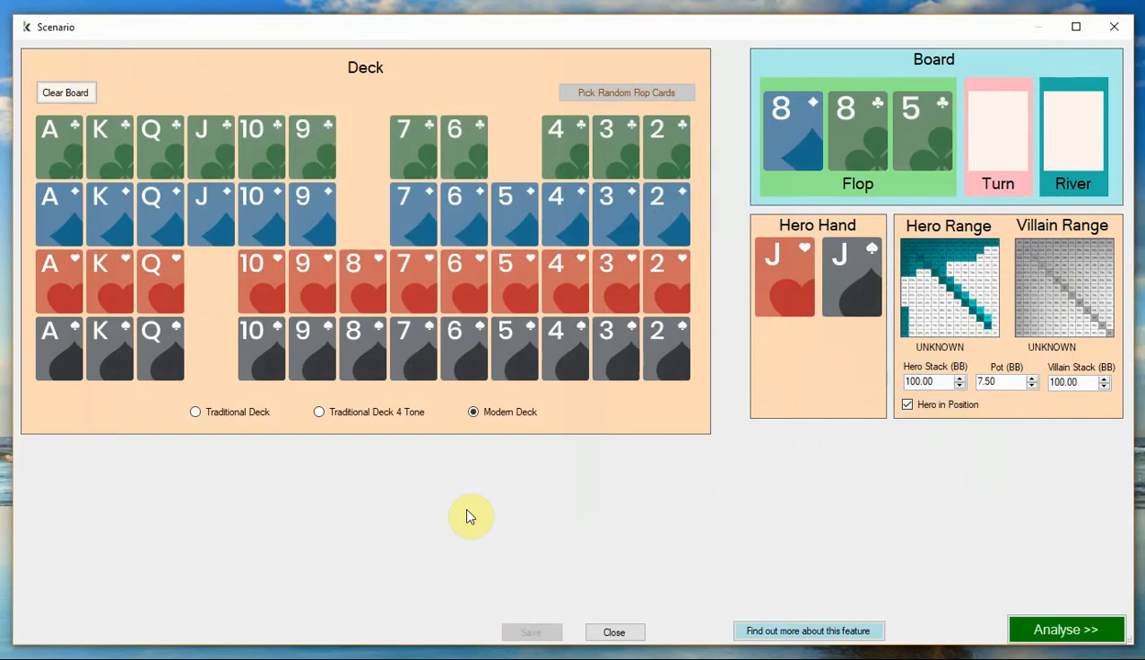
# Step: Inspect the hero range in the Range Editor and close it without saving
pyautogui.click(945, 288)
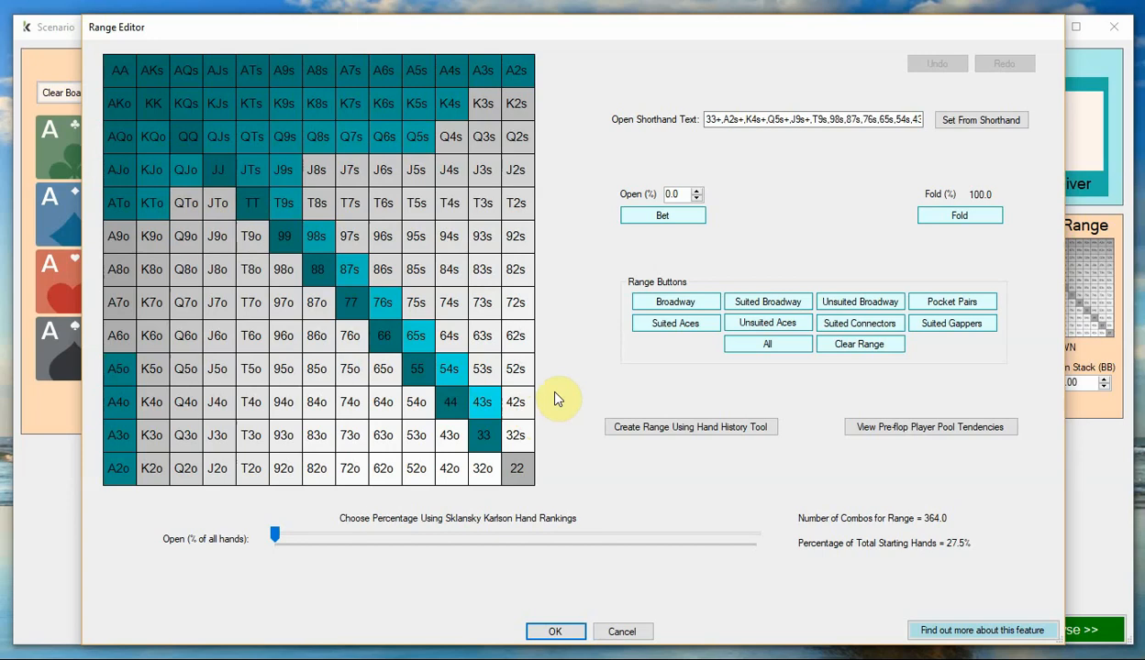
pyautogui.click(622, 632)
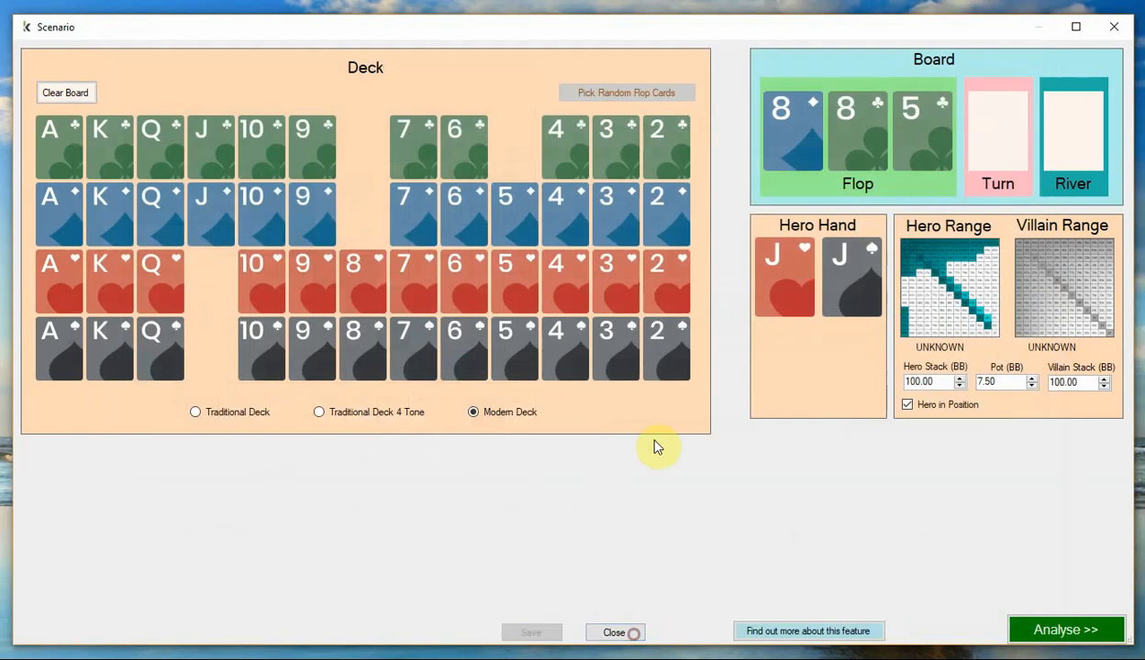
# Step: Open the hero range selection and create a folder named Demo Ranges under Bespoke Ranges
pyautogui.click(943, 285)
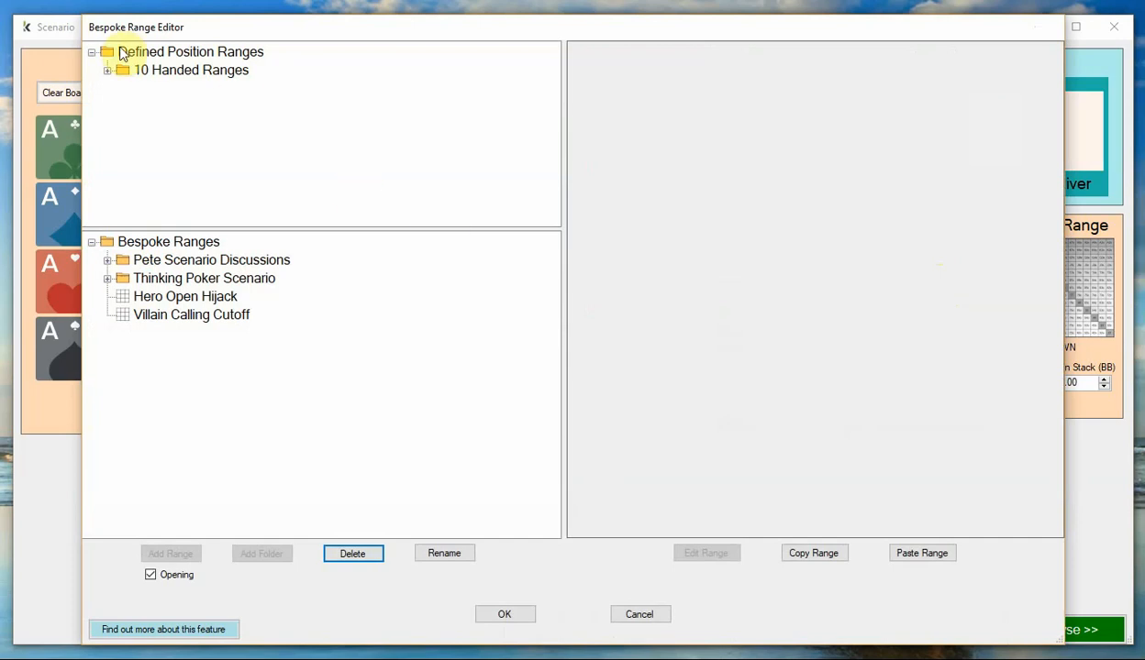
pyautogui.click(154, 241)
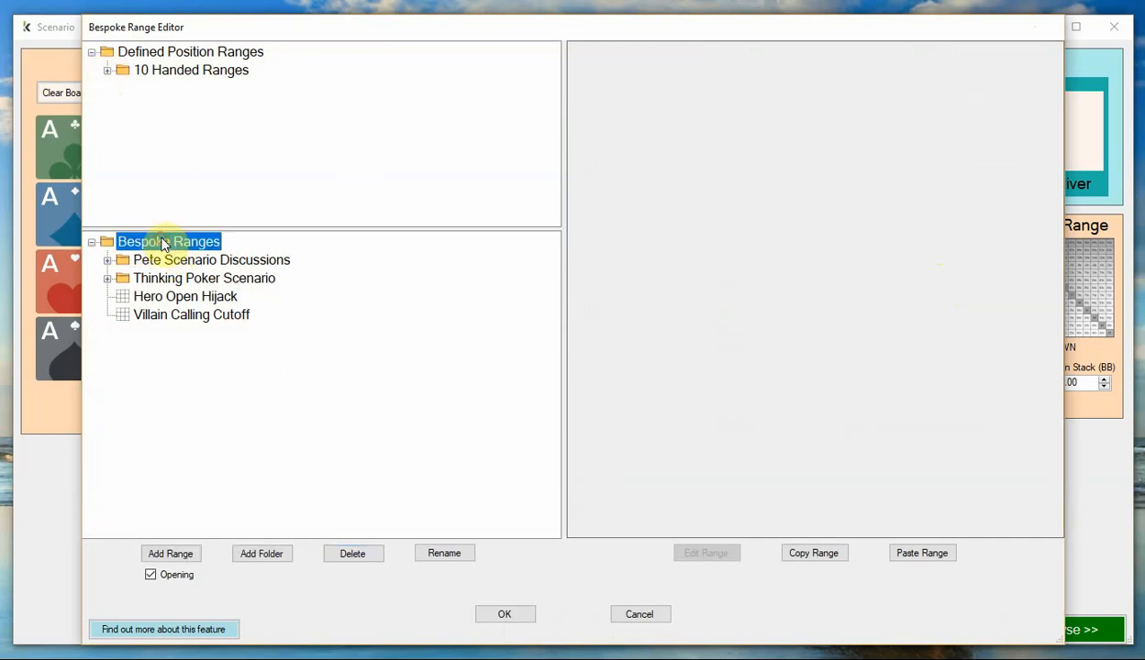
pyautogui.click(260, 554)
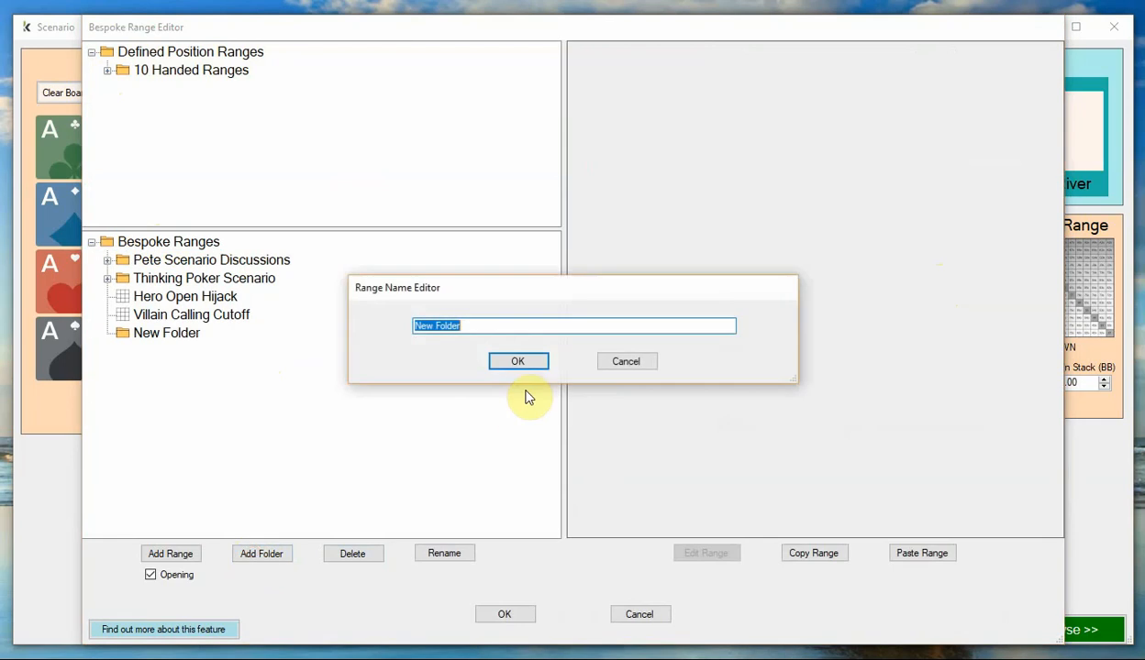
pyautogui.write('Demo Ranges')
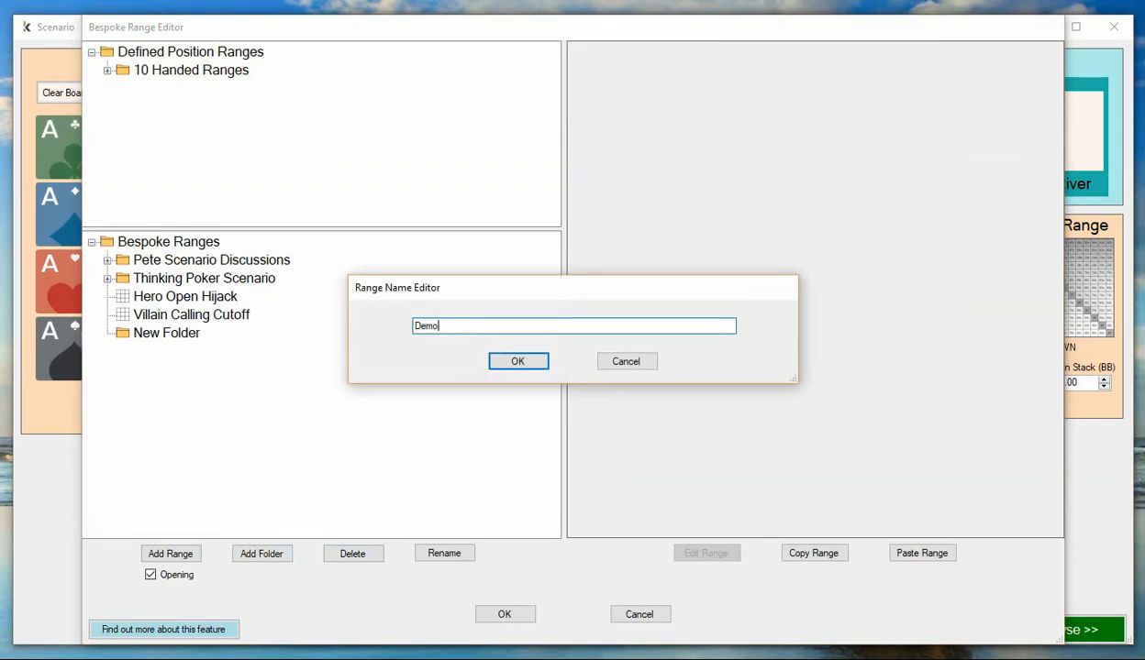
pyautogui.click(540, 363)
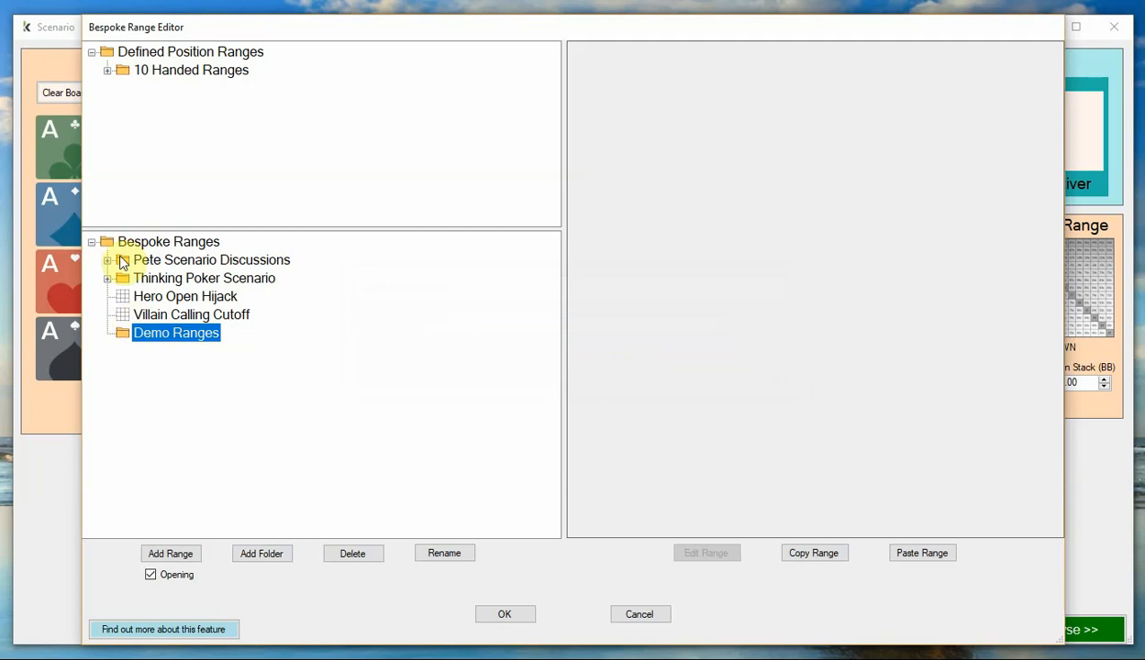
# Step: Add an opening range named Demo Range Hero Open to the Demo Ranges folder
pyautogui.click(174, 552)
pyautogui.moveTo(483, 326); pyautogui.dragTo(304, 328)
pyautogui.write('Demo Range Hero Open')
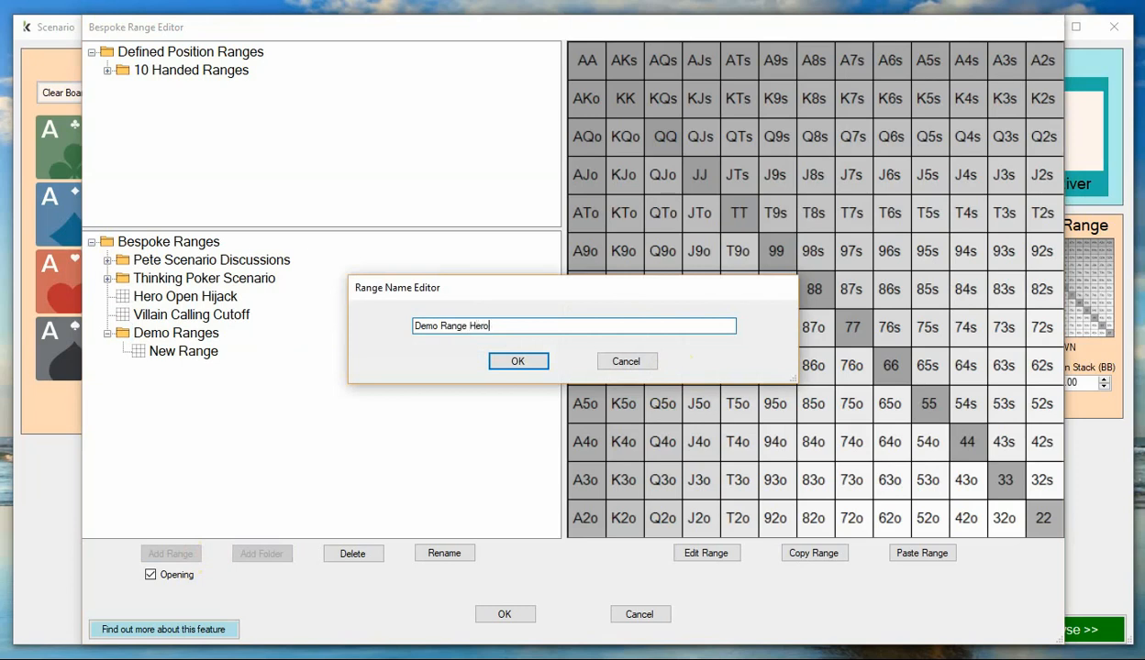
pyautogui.click(517, 361)
# Step: Fill Demo Range Hero Open with Broadway hands, suited aces, unsuited aces and pocket pairs, and assign it as the hero range
pyautogui.click(723, 555)
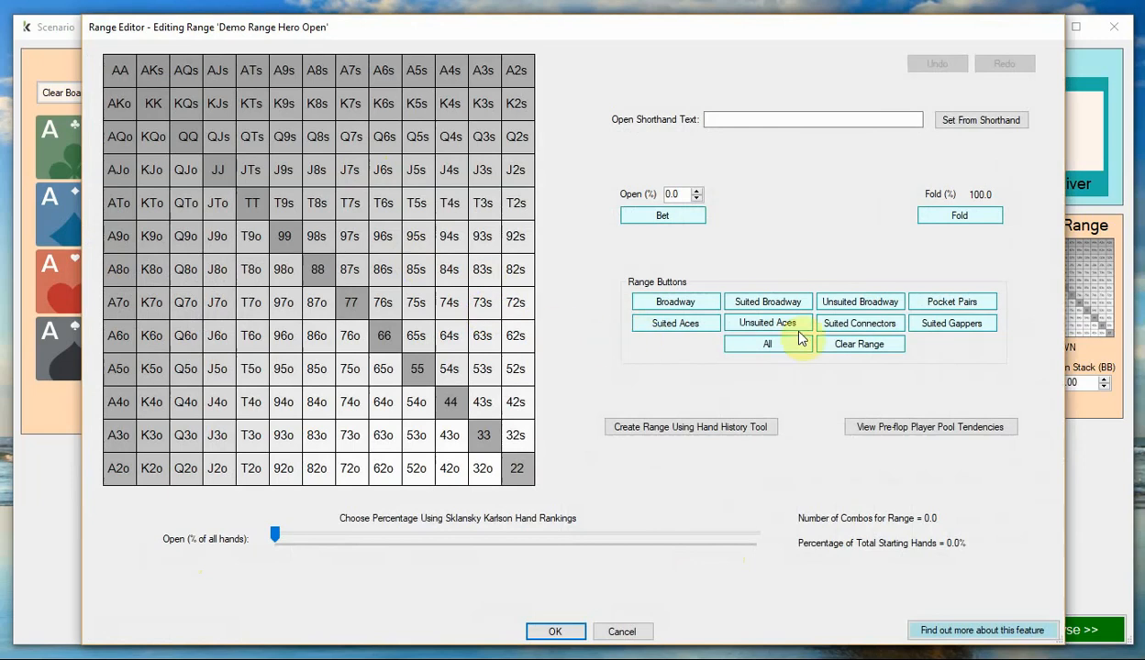
pyautogui.click(683, 305)
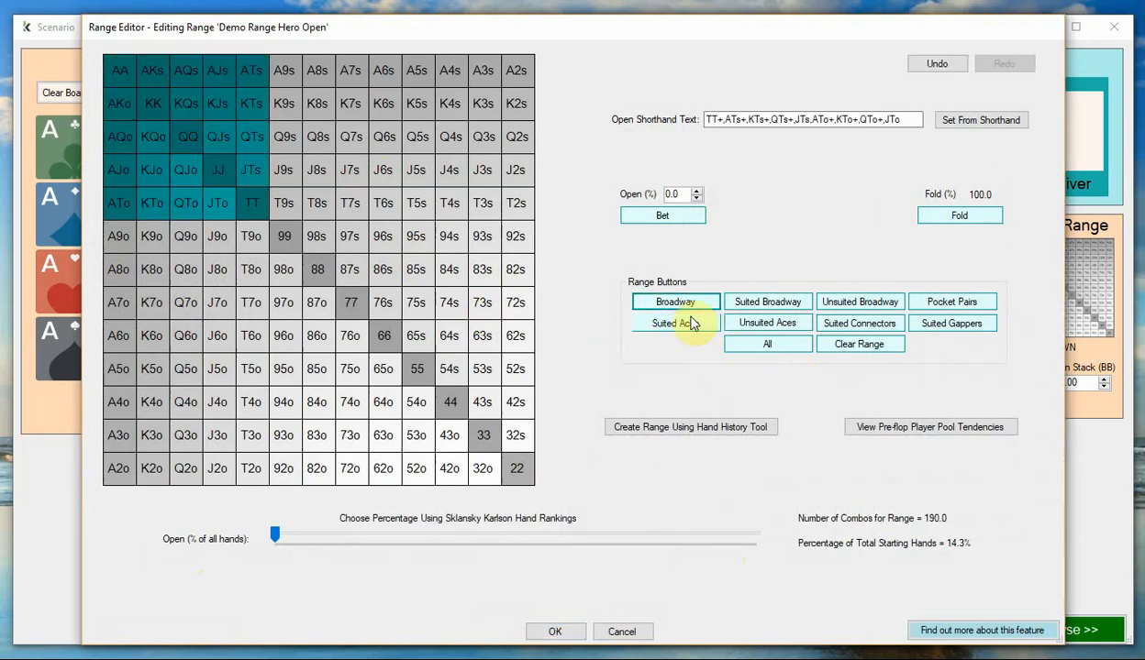
pyautogui.click(686, 323)
pyautogui.click(767, 323)
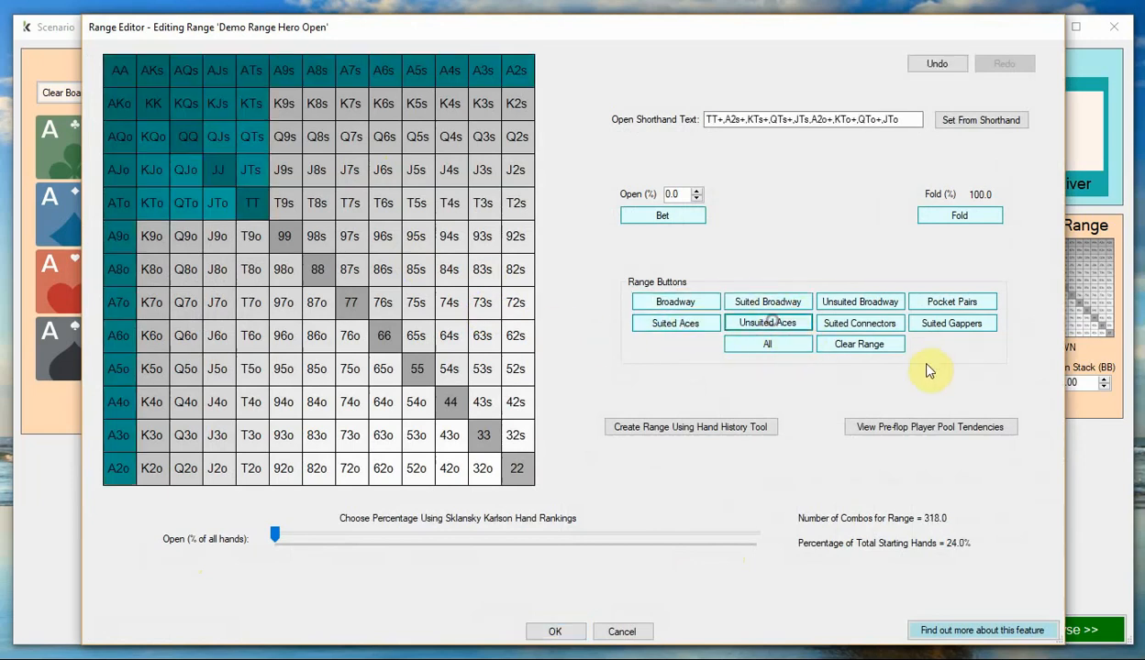
pyautogui.click(931, 305)
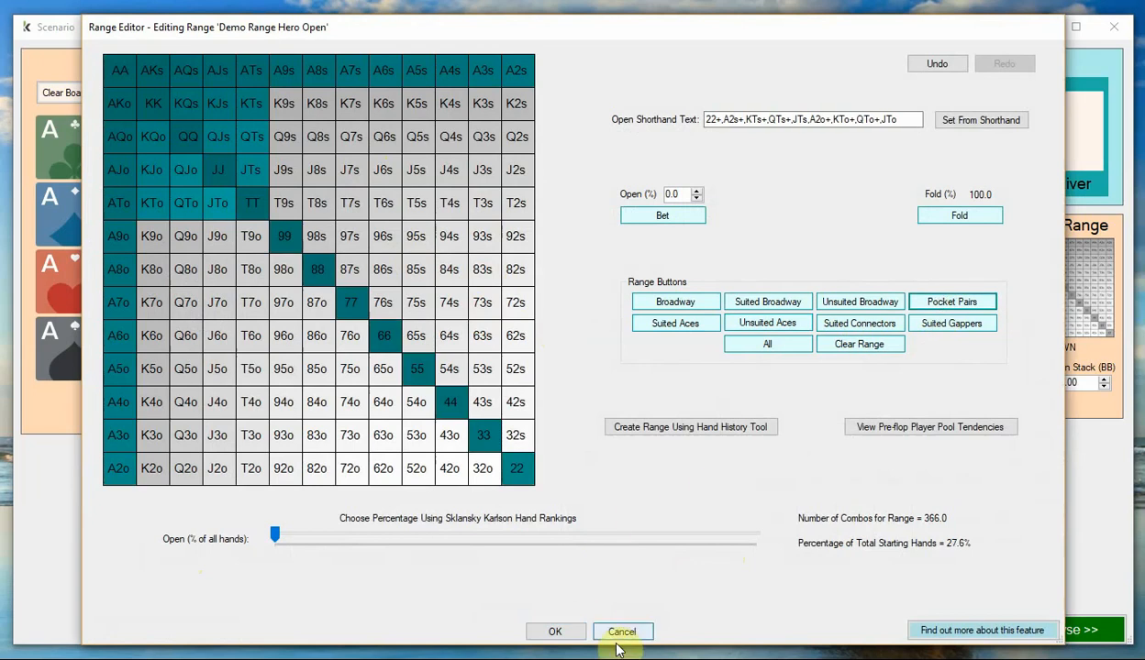
pyautogui.click(566, 631)
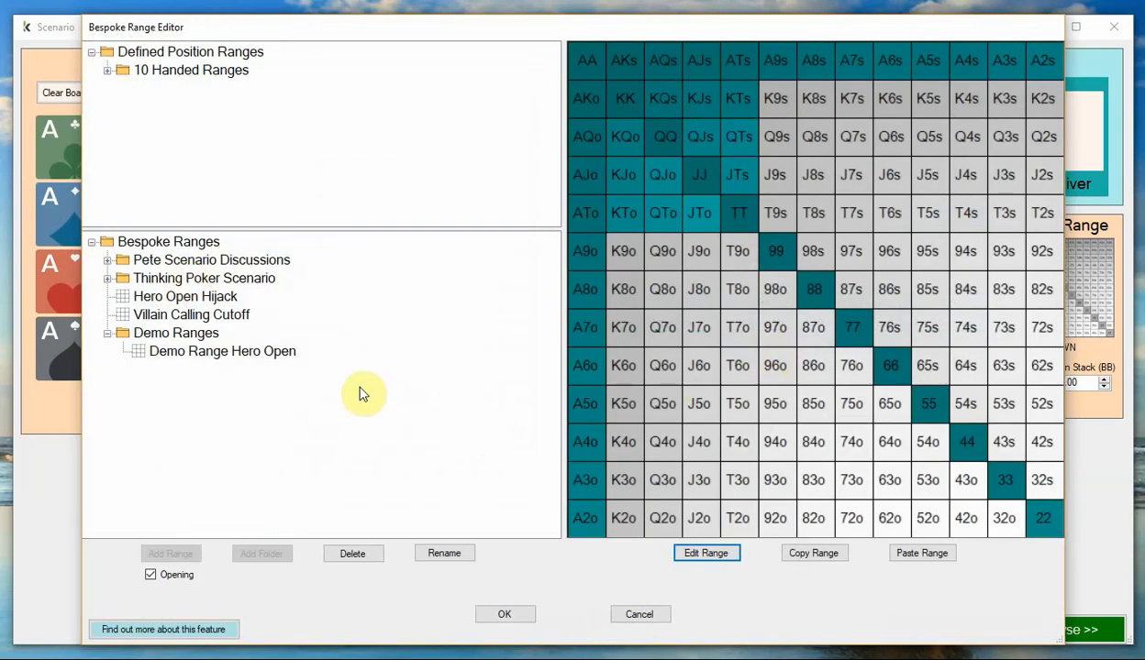
pyautogui.click(504, 613)
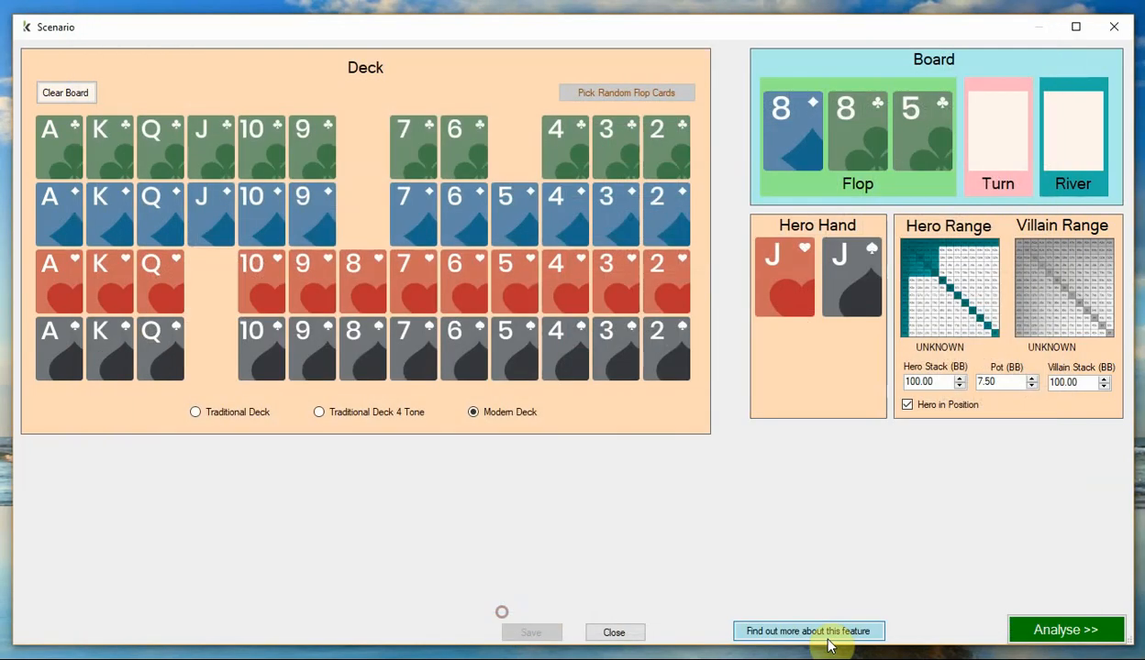
# Step: Review the hero range in the Range Editor, and reselect Demo Range Hero Open from the Demo Ranges folder as the hero range
pyautogui.click(954, 295)
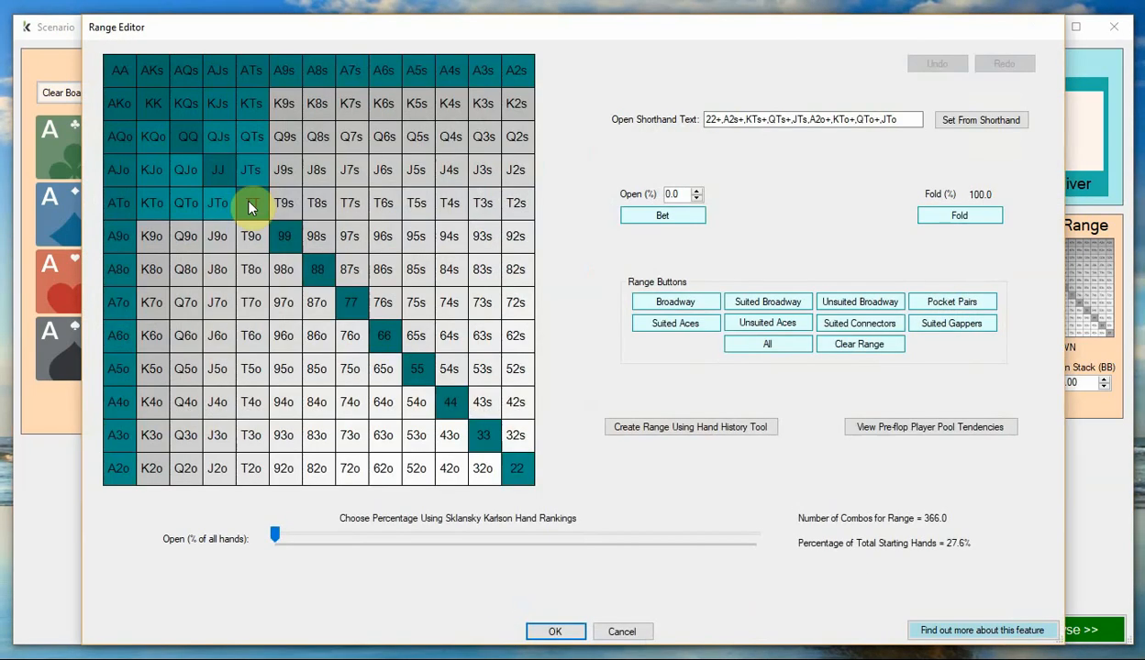
pyautogui.click(623, 632)
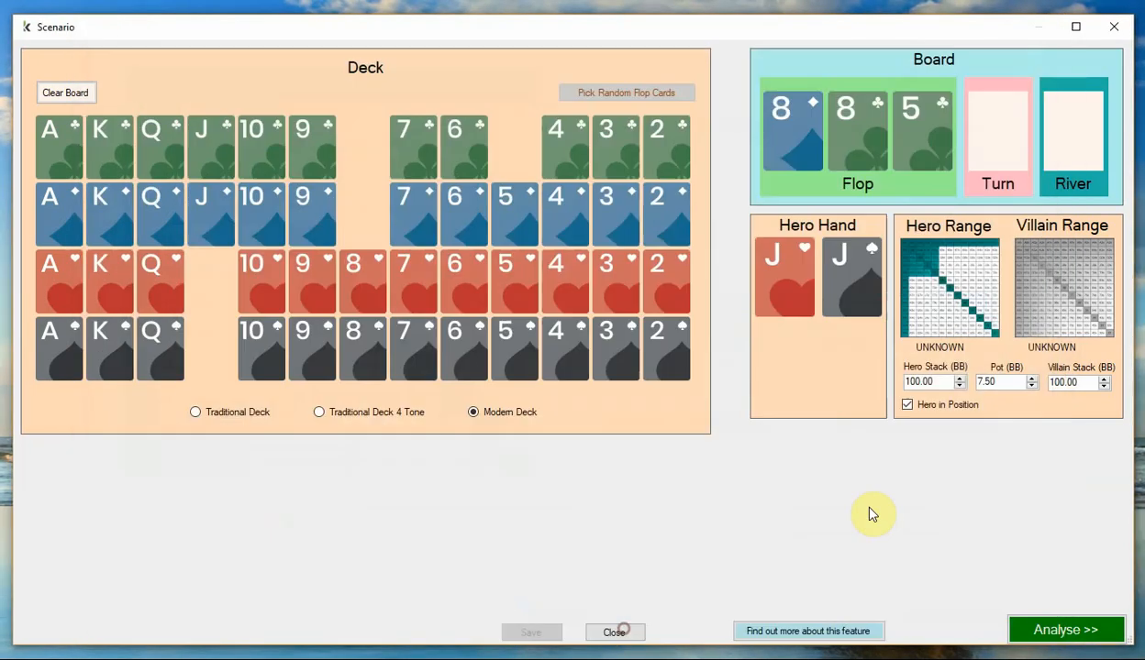
pyautogui.click(945, 295)
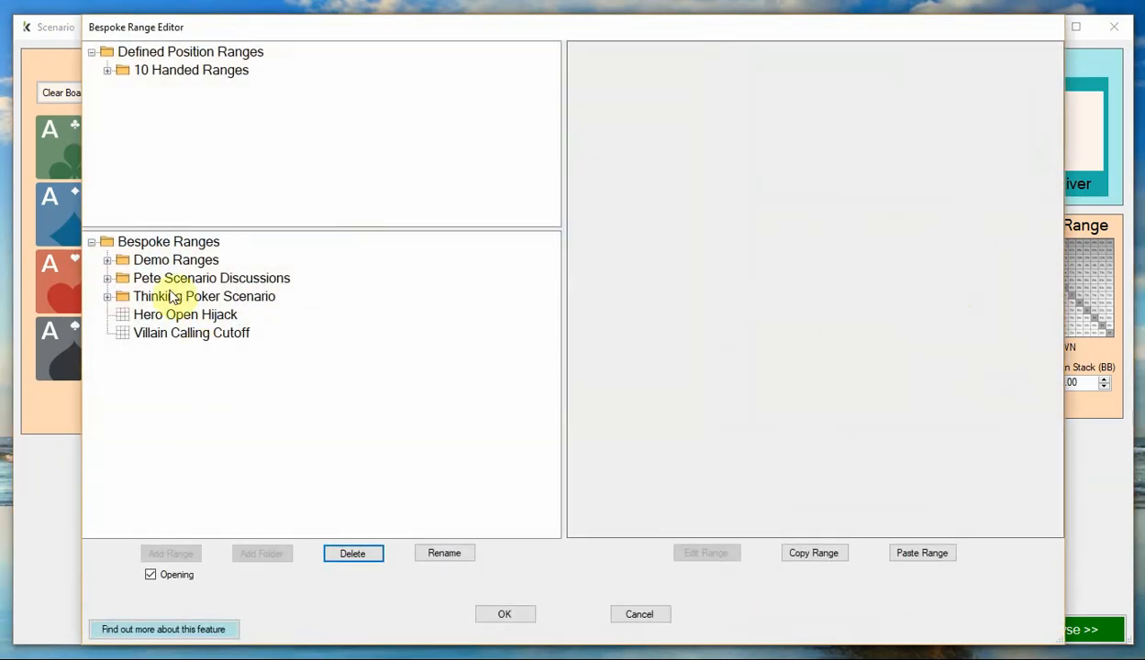
pyautogui.click(197, 331)
pyautogui.click(187, 316)
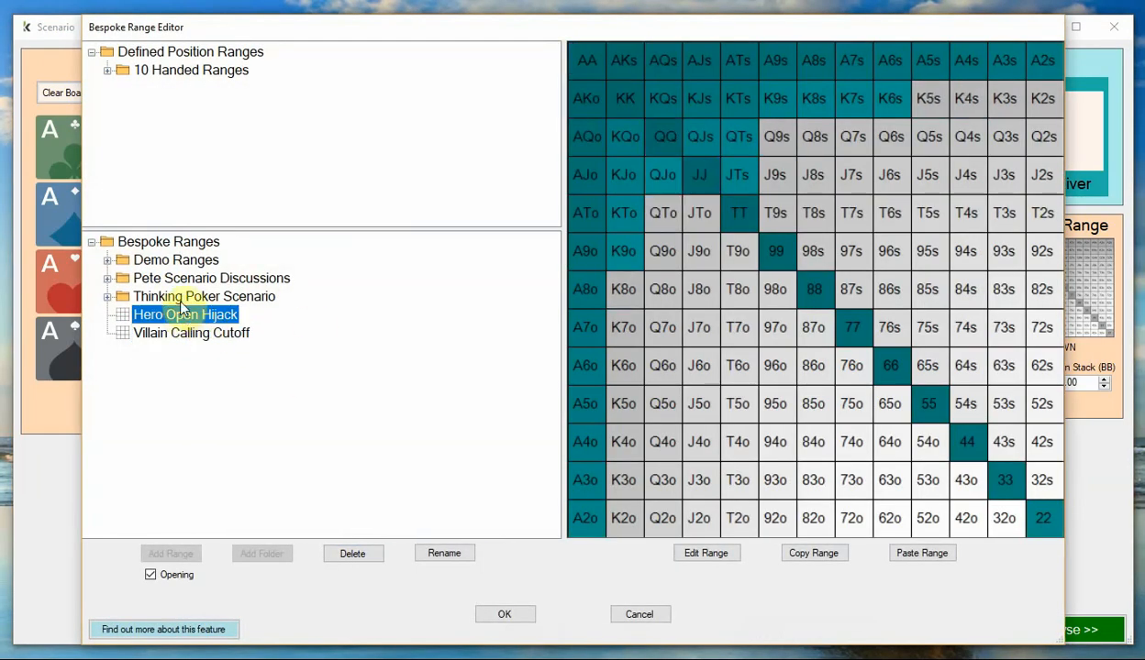
pyautogui.click(108, 261)
pyautogui.click(220, 277)
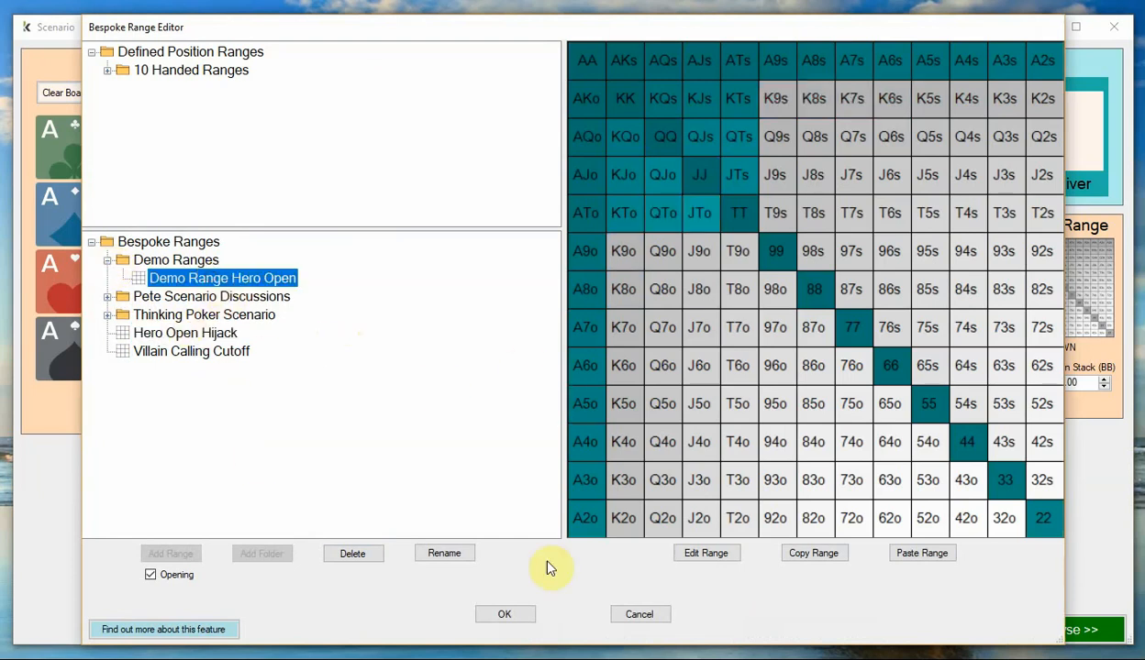
pyautogui.click(505, 614)
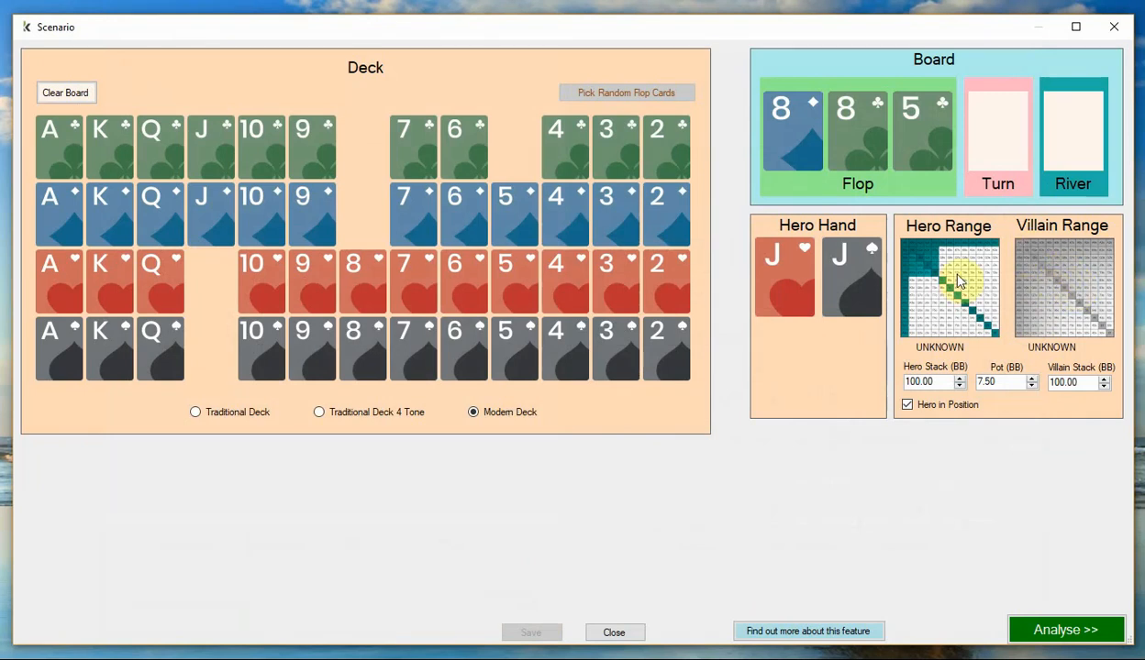
# Step: From the villain range selection, add a non-opening range named Demo Villain Calling Range to the Demo Ranges folder
pyautogui.click(1047, 288)
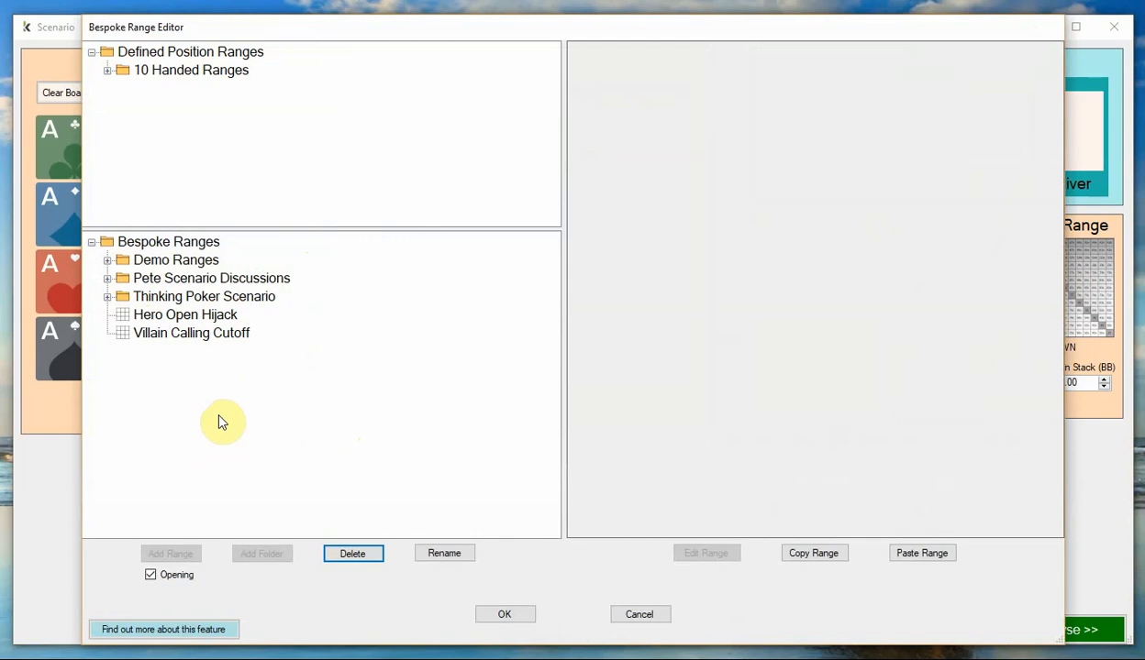
pyautogui.click(108, 260)
pyautogui.click(181, 260)
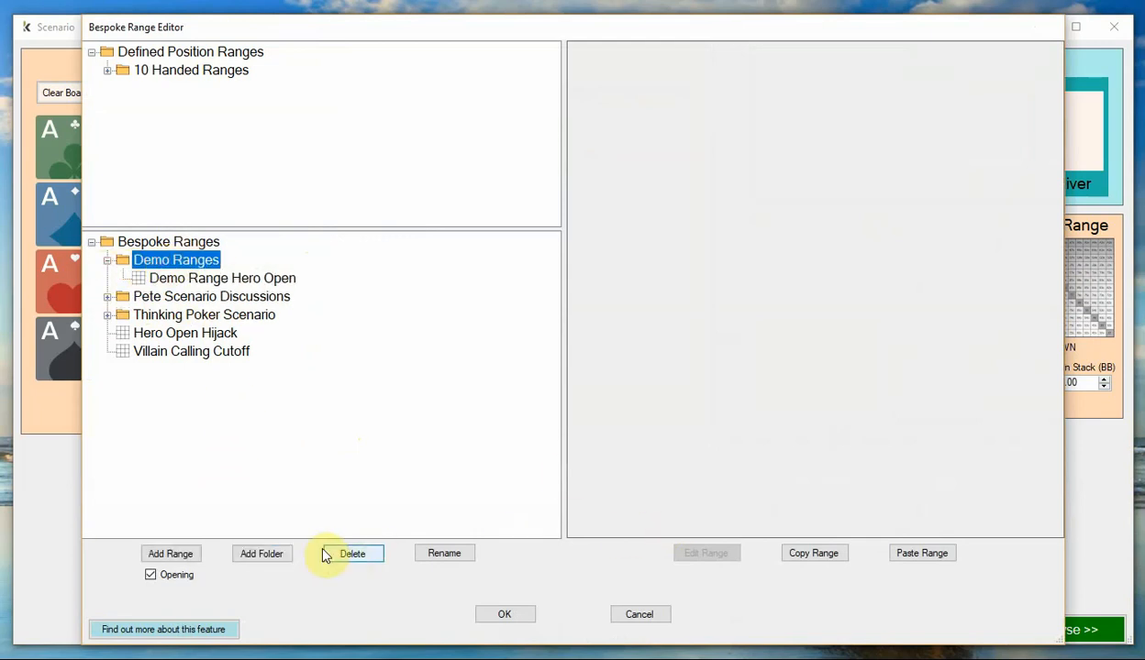
pyautogui.click(150, 575)
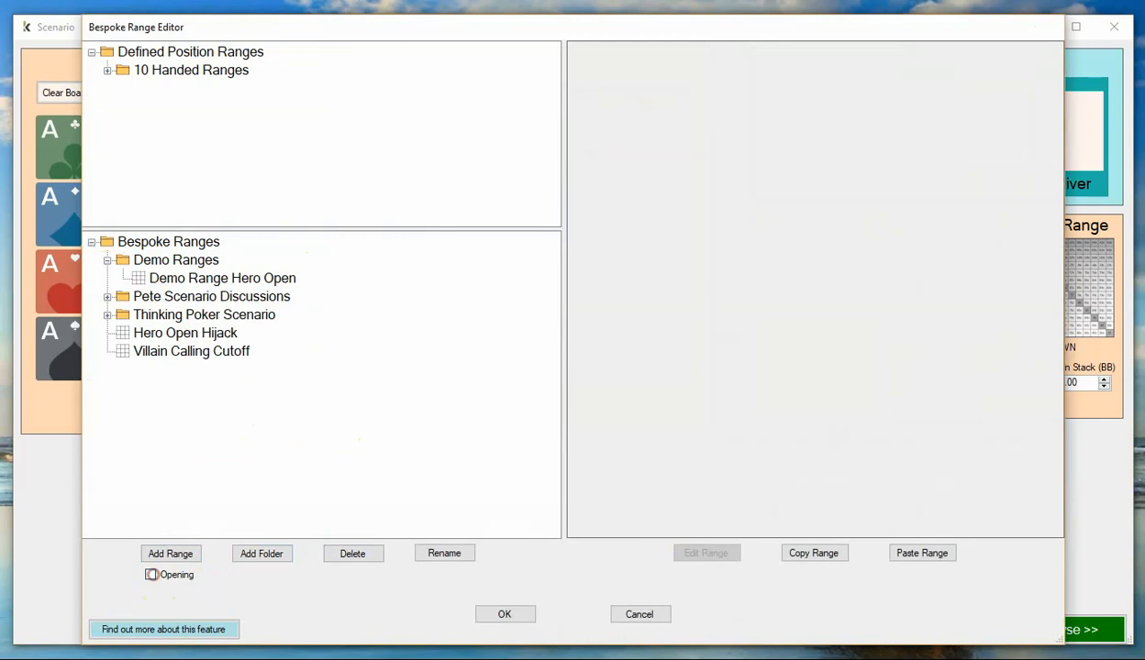
pyautogui.click(175, 555)
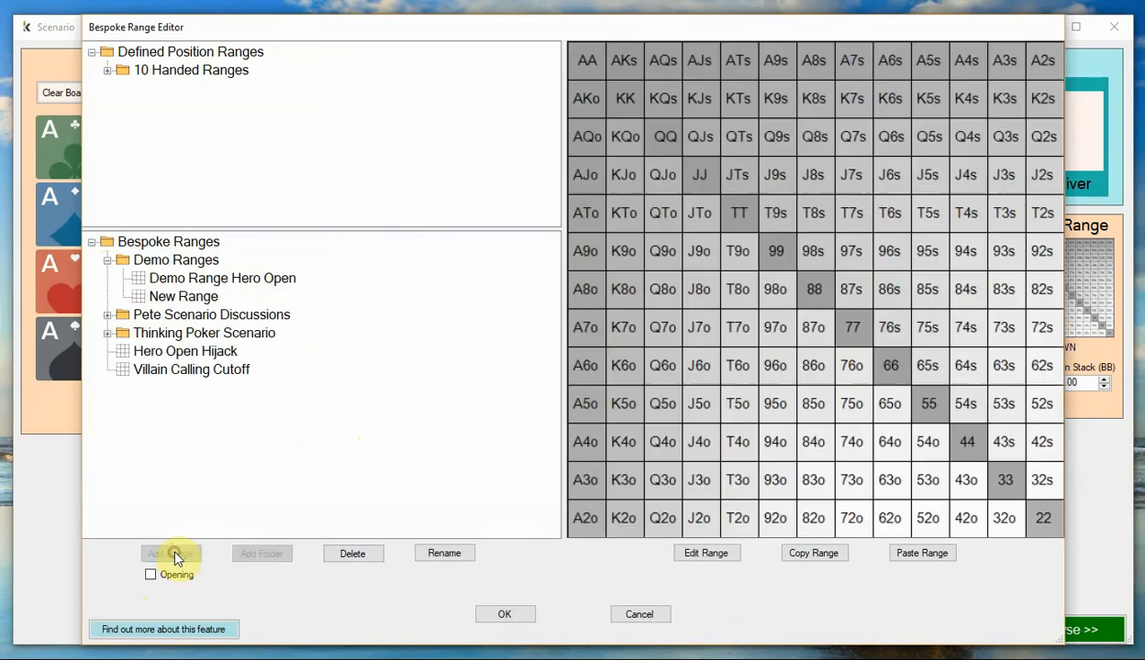
pyautogui.click(476, 327)
pyautogui.moveTo(476, 327); pyautogui.dragTo(335, 311)
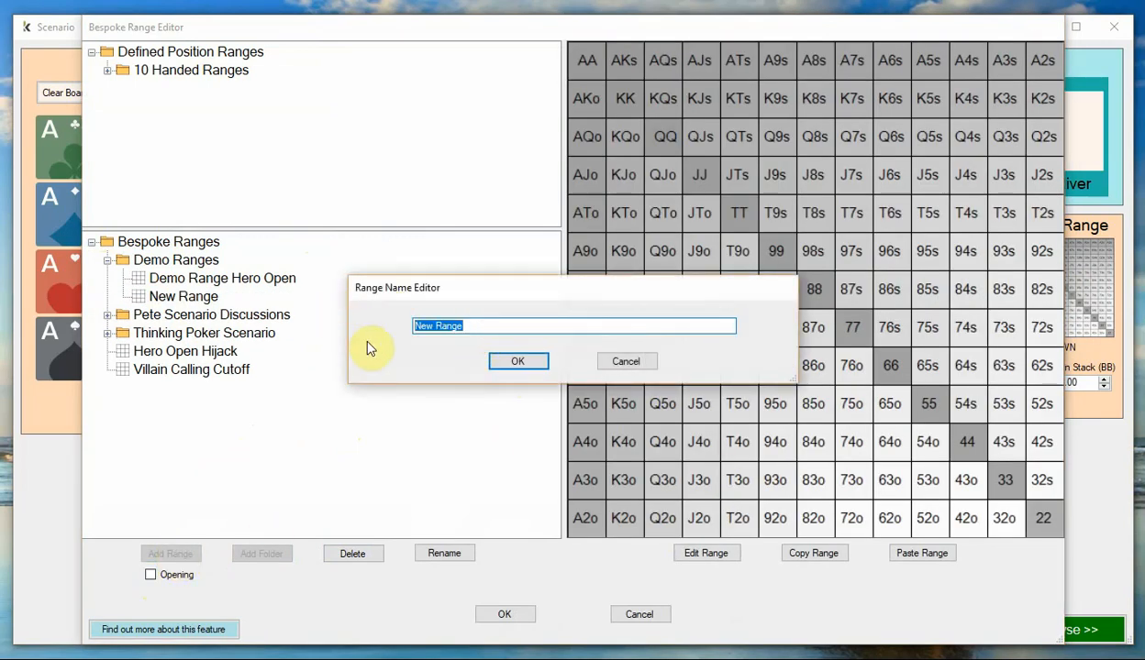
pyautogui.write('Demo Villain Calling')
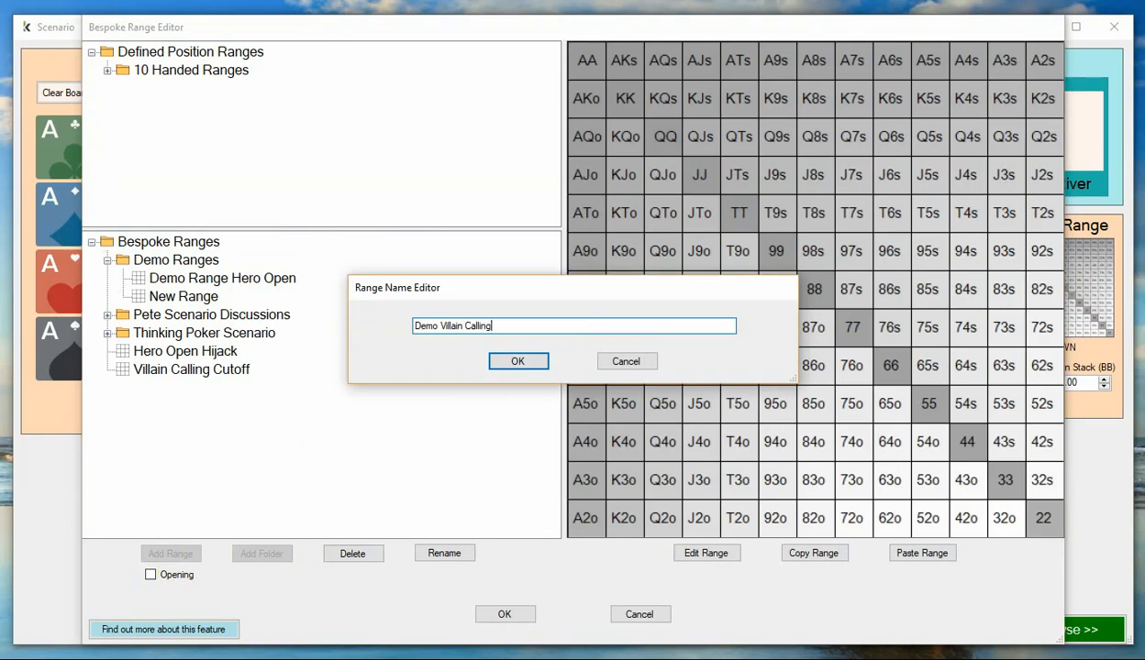
pyautogui.click(517, 362)
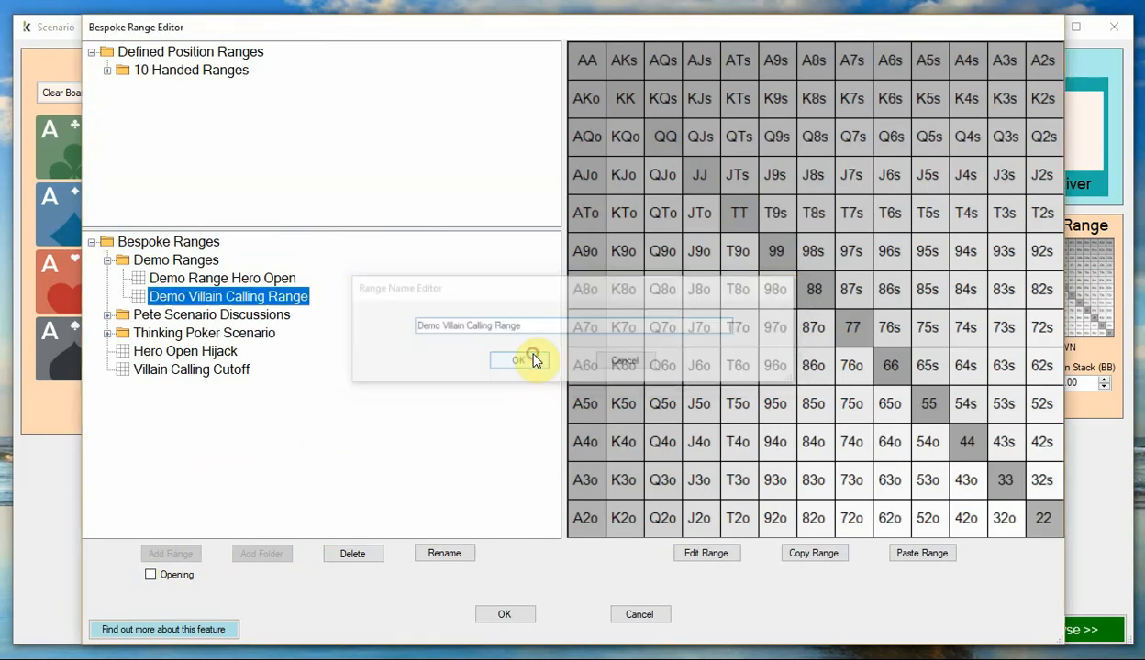
# Step: Set Demo Villain Calling Range to continue with about 33.3% of hands, raising about 3.8%, and assign it as the villain range
pyautogui.click(707, 554)
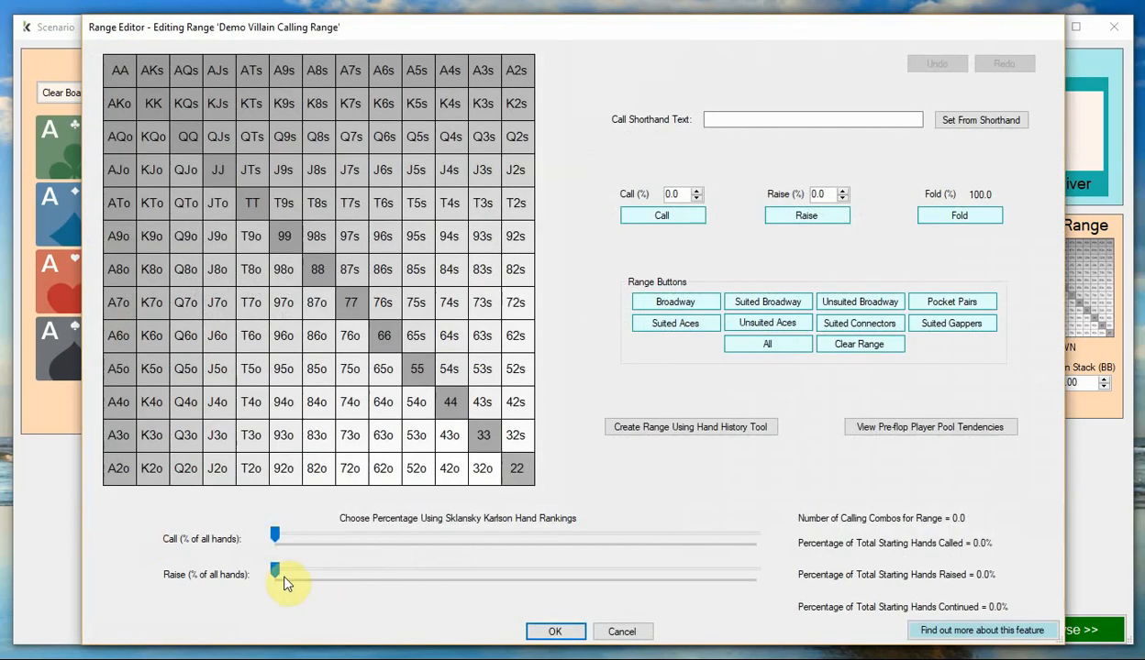
pyautogui.moveTo(274, 535); pyautogui.dragTo(415, 545)
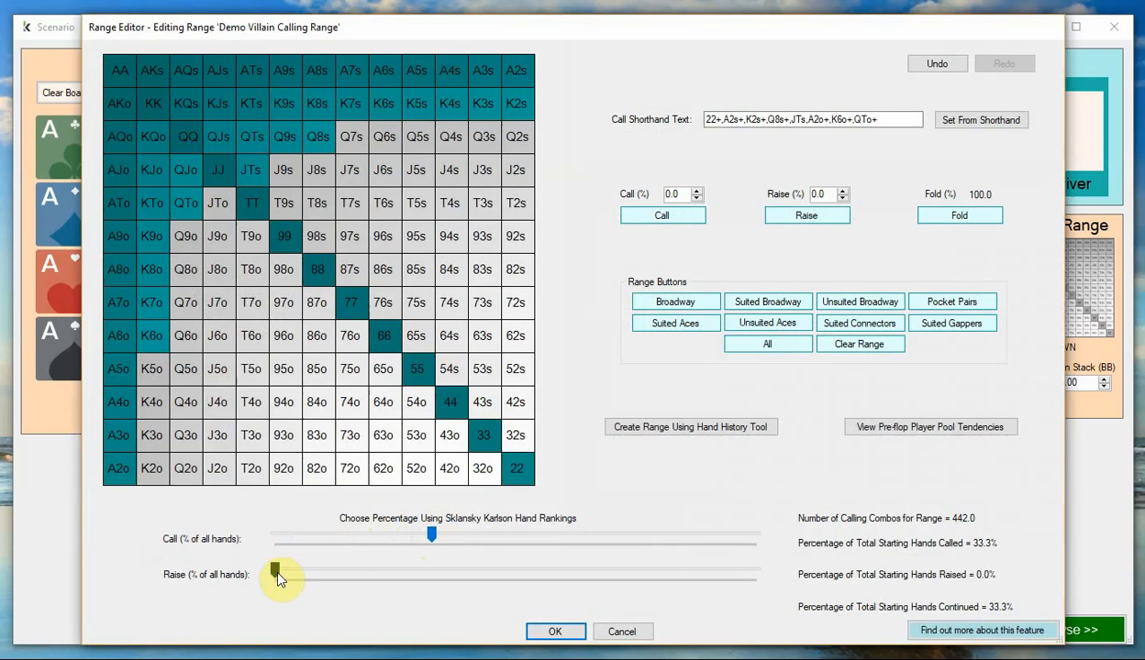
pyautogui.moveTo(276, 573); pyautogui.dragTo(292, 575)
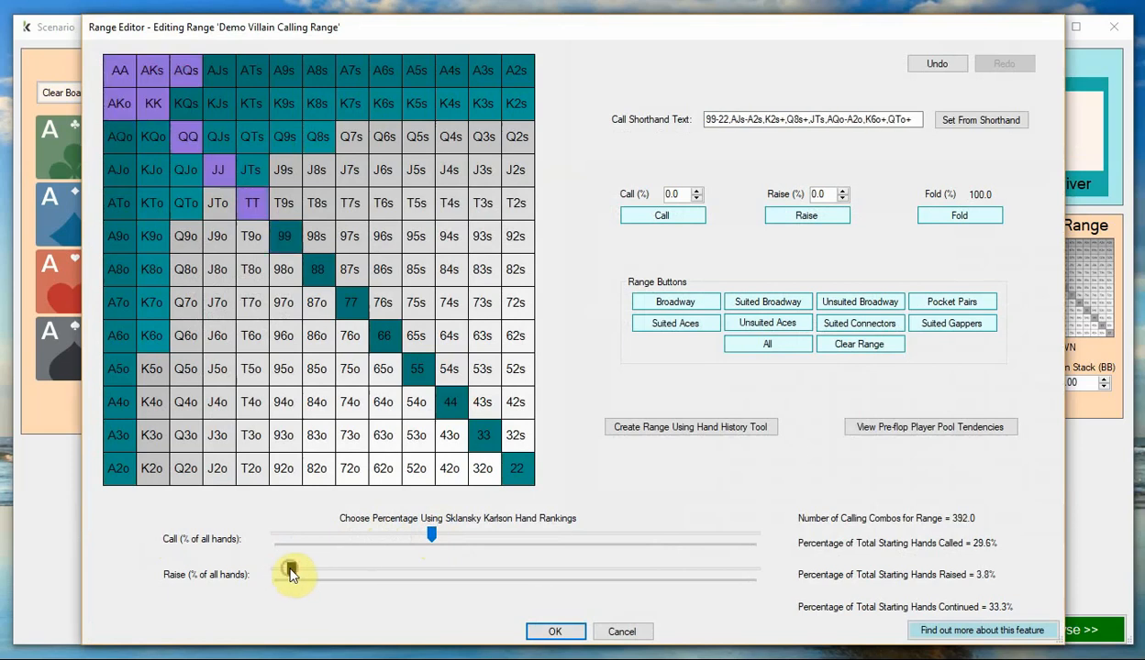
pyautogui.click(555, 631)
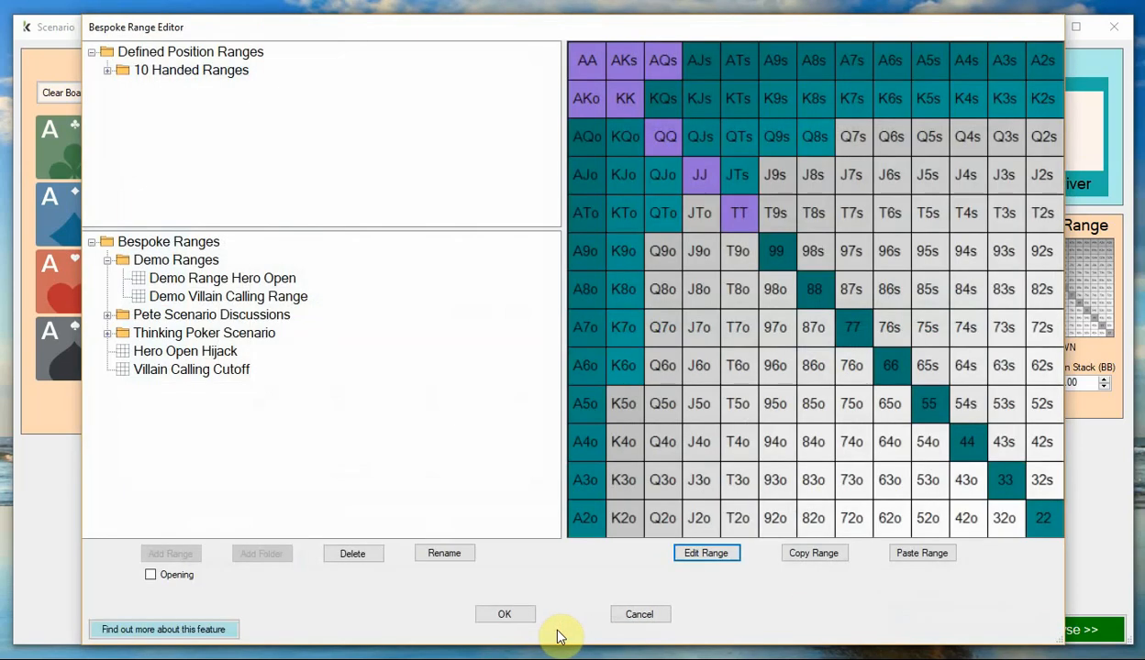
pyautogui.click(497, 613)
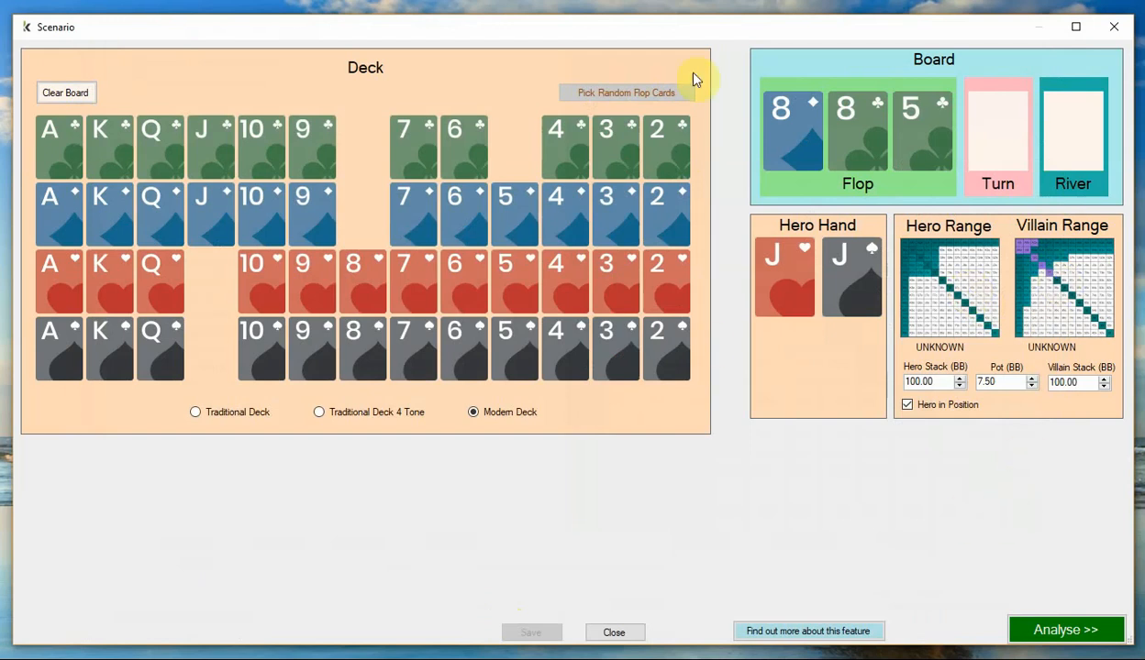
# Step: Start analysing the scenario and name it Demo Scenario 1
pyautogui.click(1103, 637)
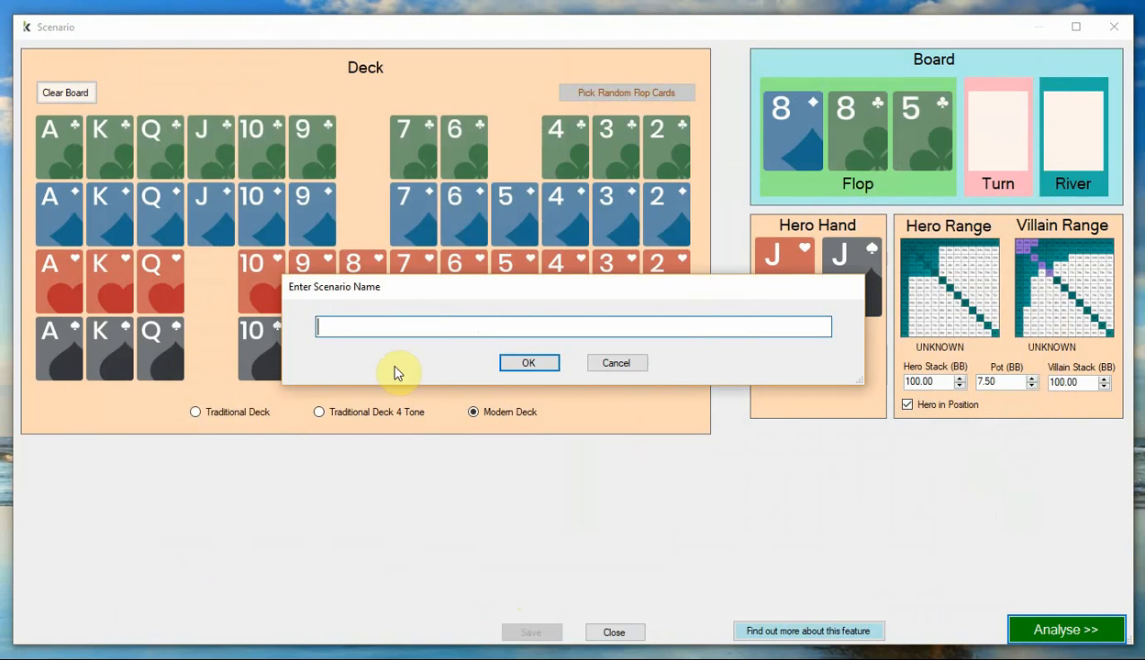
pyautogui.write('Demo Sce')
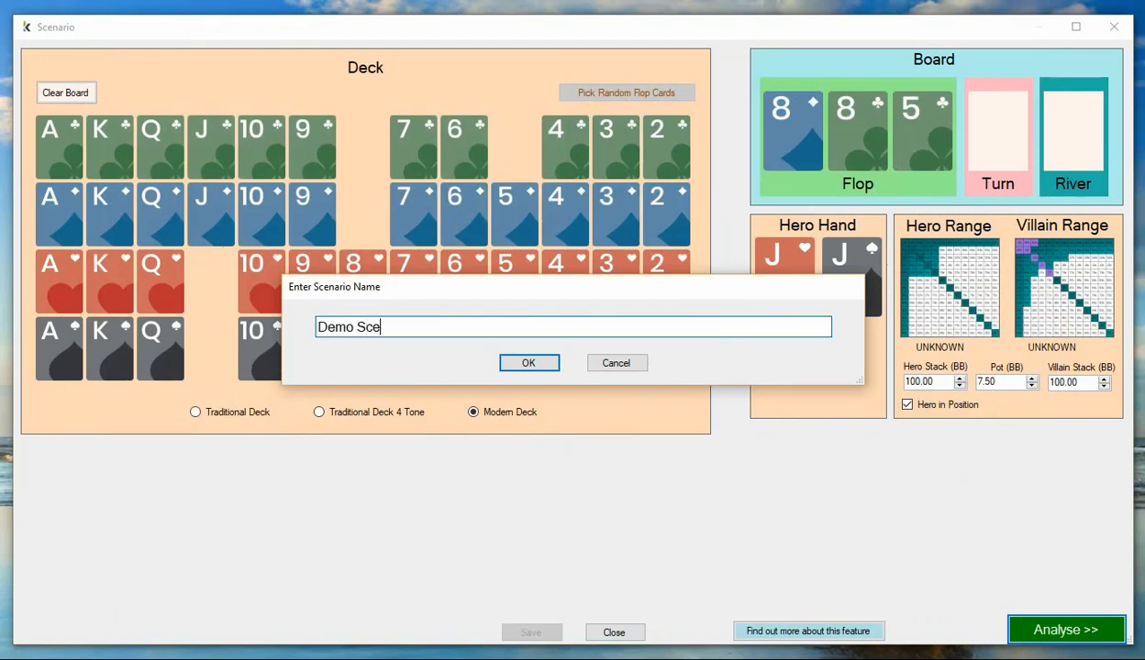
pyautogui.write('nario 1')
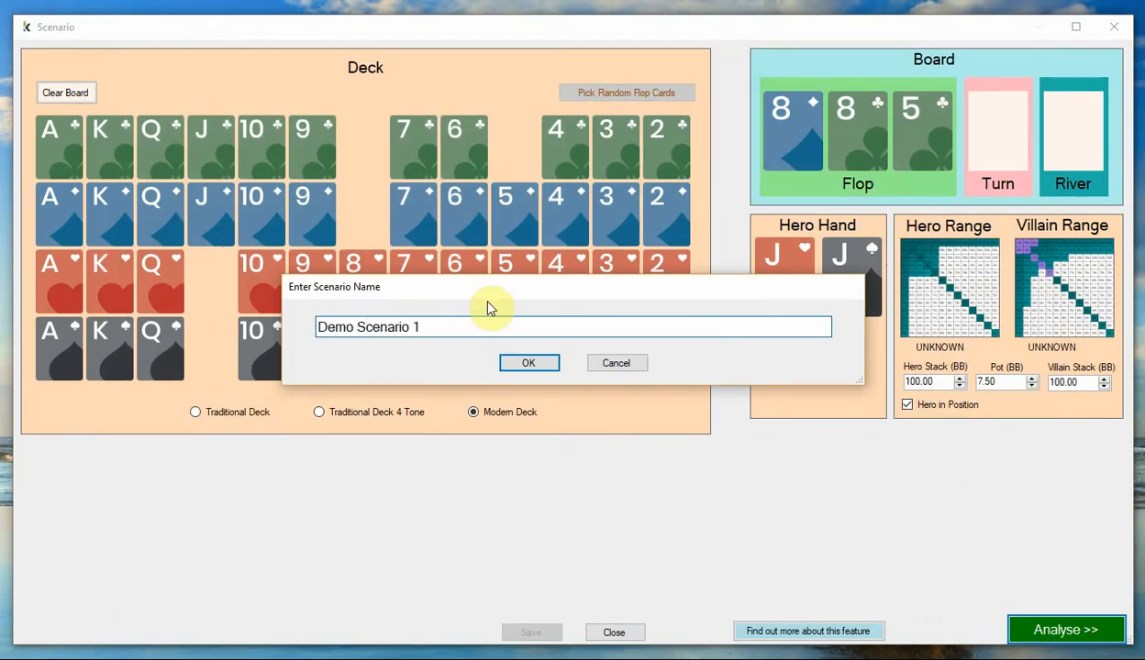
pyautogui.click(531, 363)
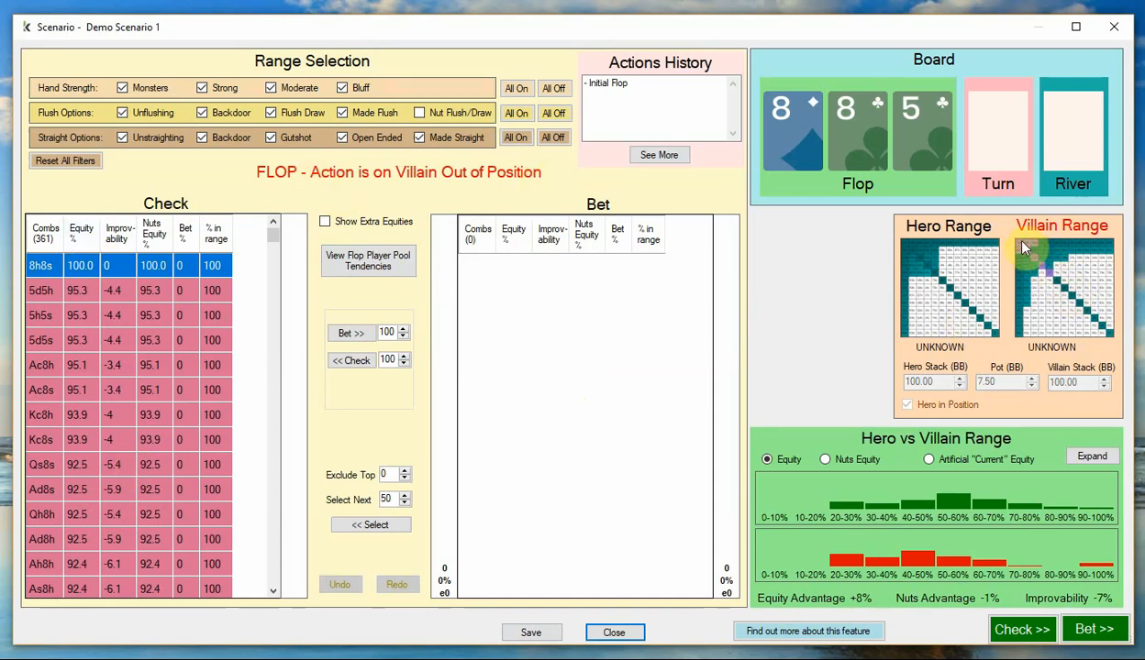
# Step: Examine the enlarged villain range grid in Demo Scenario 1 and close the scenario
pyautogui.moveTo(1060, 280)
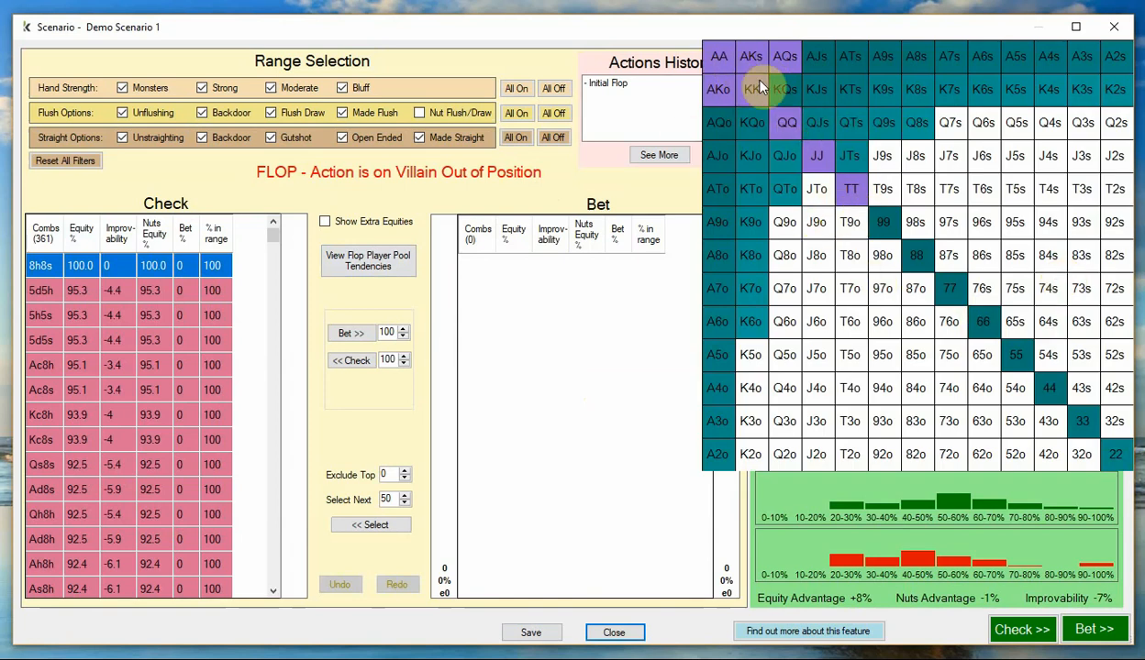
pyautogui.click(1081, 293)
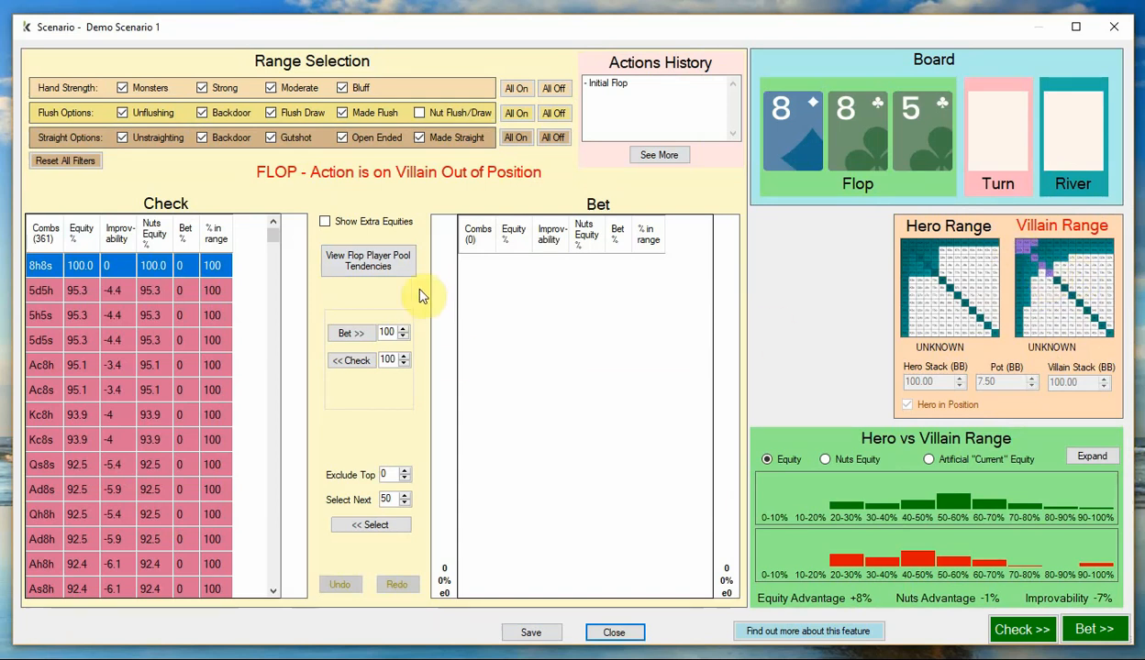
pyautogui.click(607, 631)
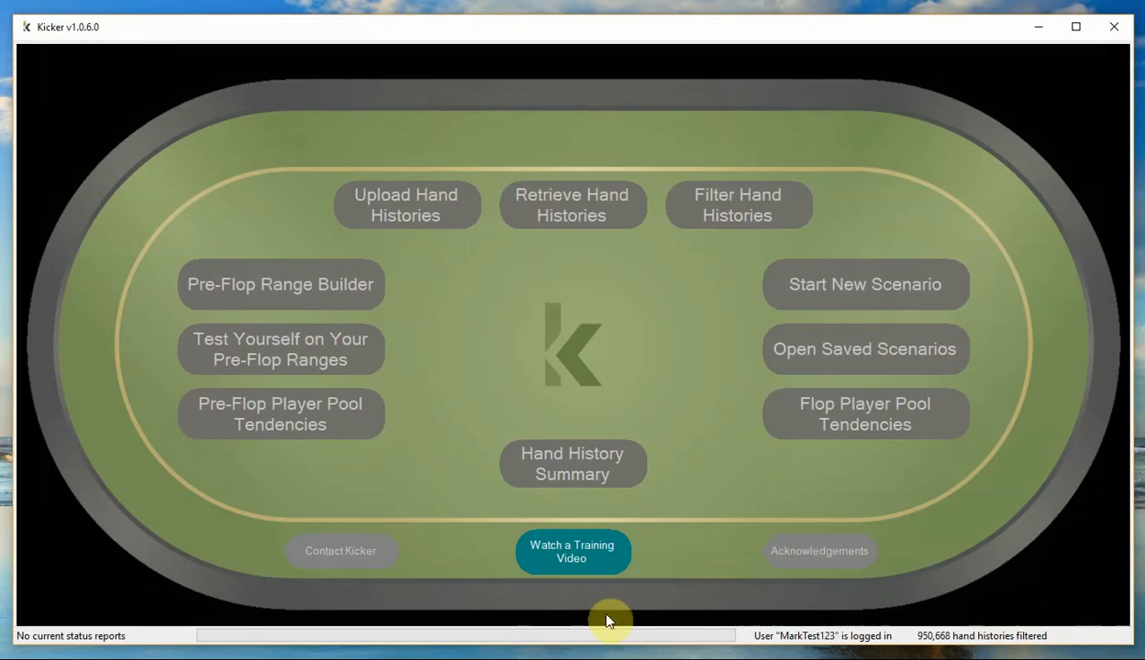